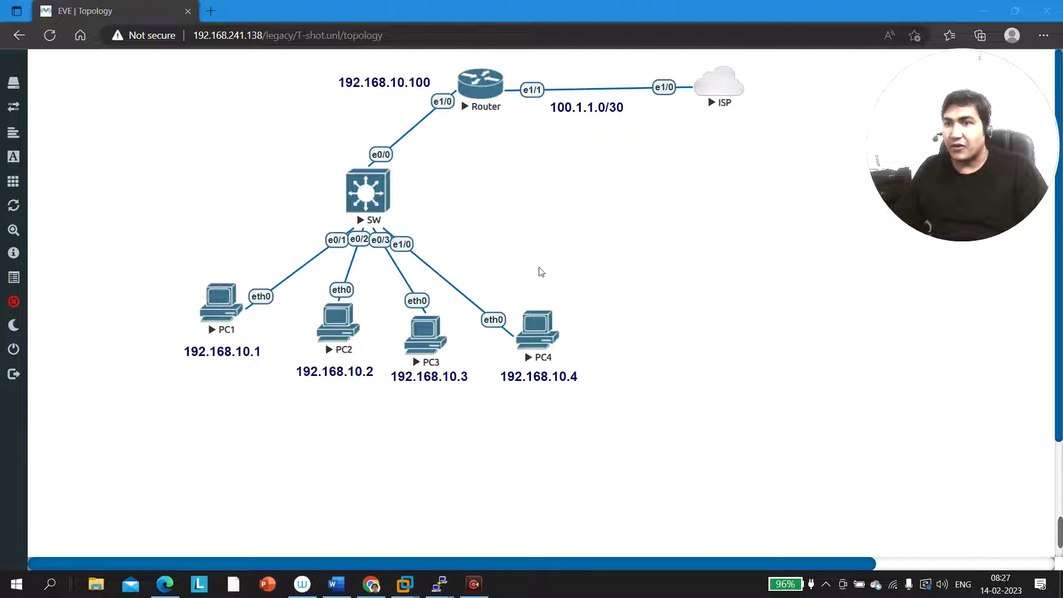
Outline the four PCs, and PC1's address on its own, with red annotation rectangles on the topology
mouse_move(1058, 551)
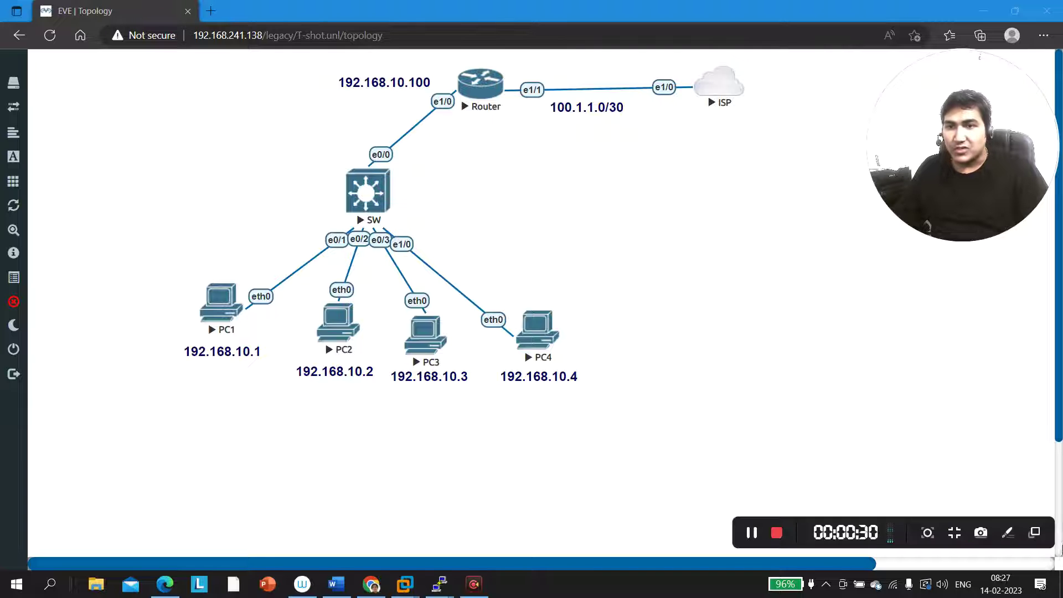
left_click(1008, 533)
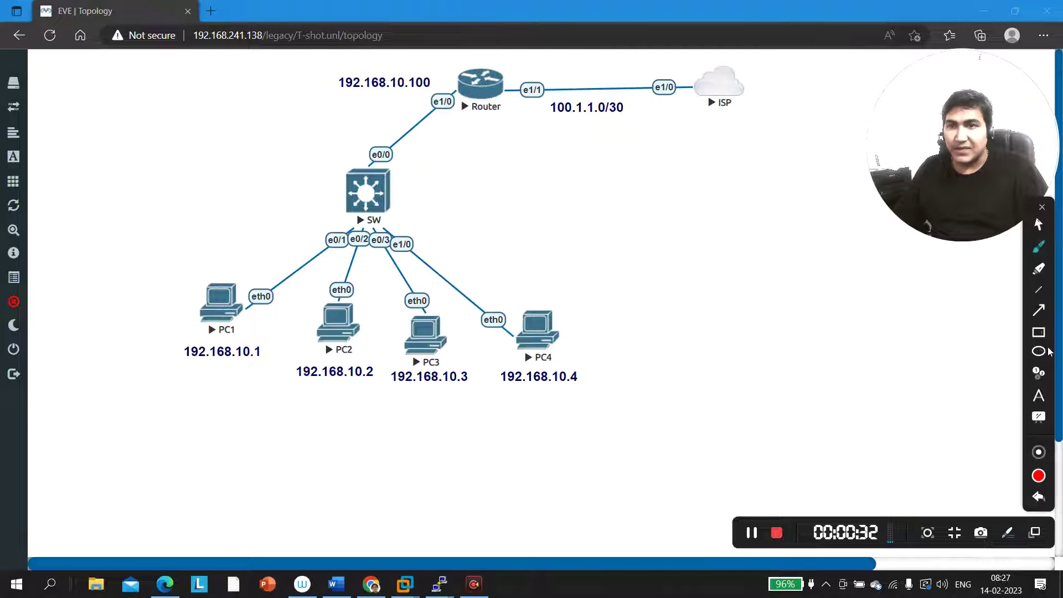
left_click(1039, 332)
mouse_move(142, 260)
left_mouse_down()
mouse_move(410, 411)
mouse_move(610, 422)
left_mouse_up()
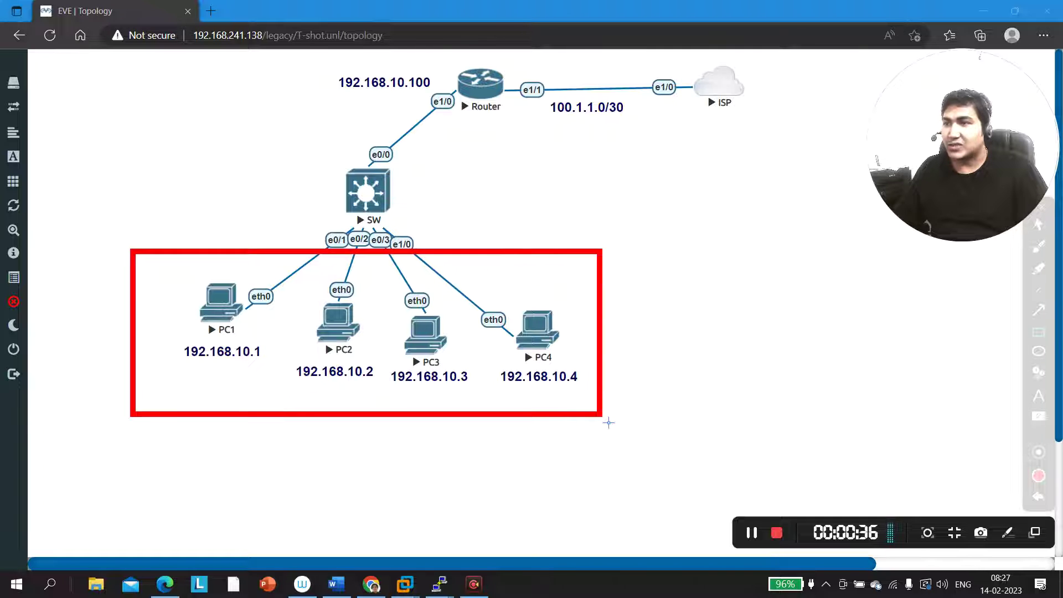
left_click_drag(143, 329, 280, 381)
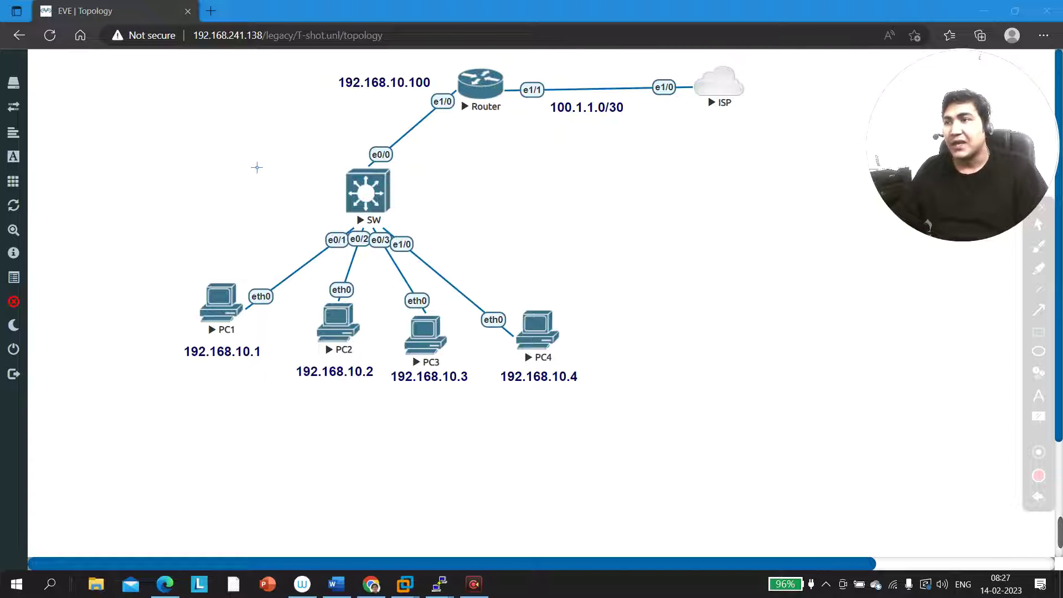
Outline the gateway address 192.168.10.100 and the group of four PCs with temporary red rectangles, clearing the marks
mouse_move(321, 65)
left_mouse_down()
mouse_move(399, 106)
mouse_move(444, 105)
left_mouse_up()
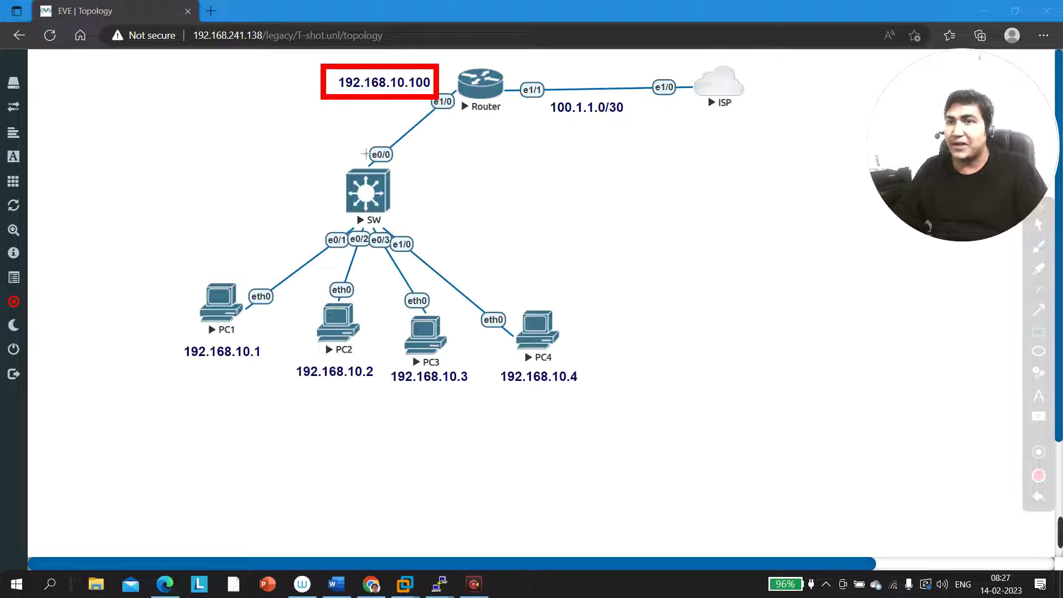
mouse_move(158, 269)
left_mouse_down()
mouse_move(468, 428)
mouse_move(629, 449)
left_mouse_up()
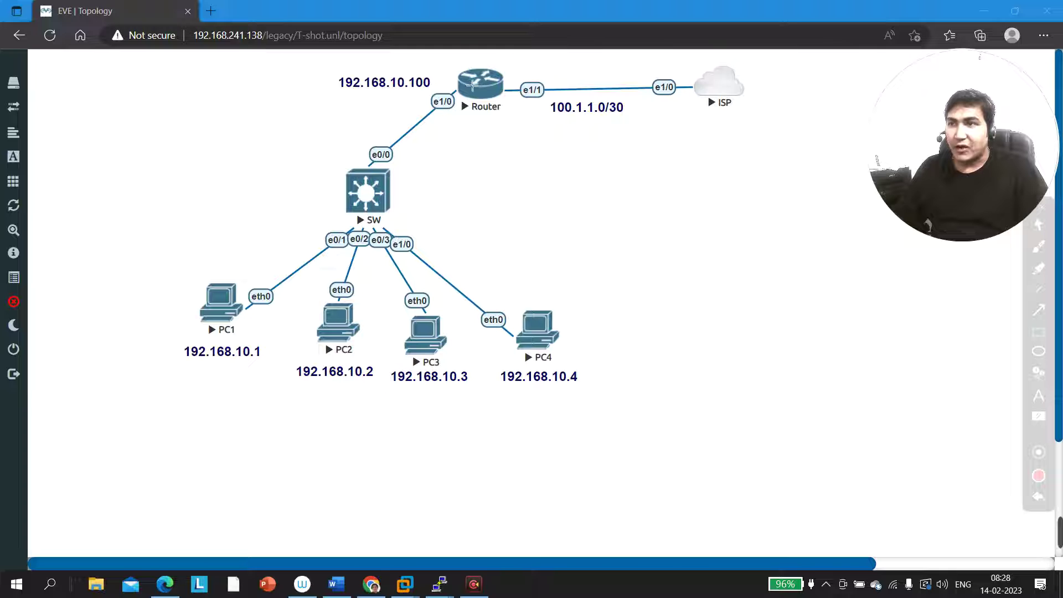
mouse_move(113, 274)
left_mouse_down()
mouse_move(248, 342)
mouse_move(592, 448)
left_mouse_up()
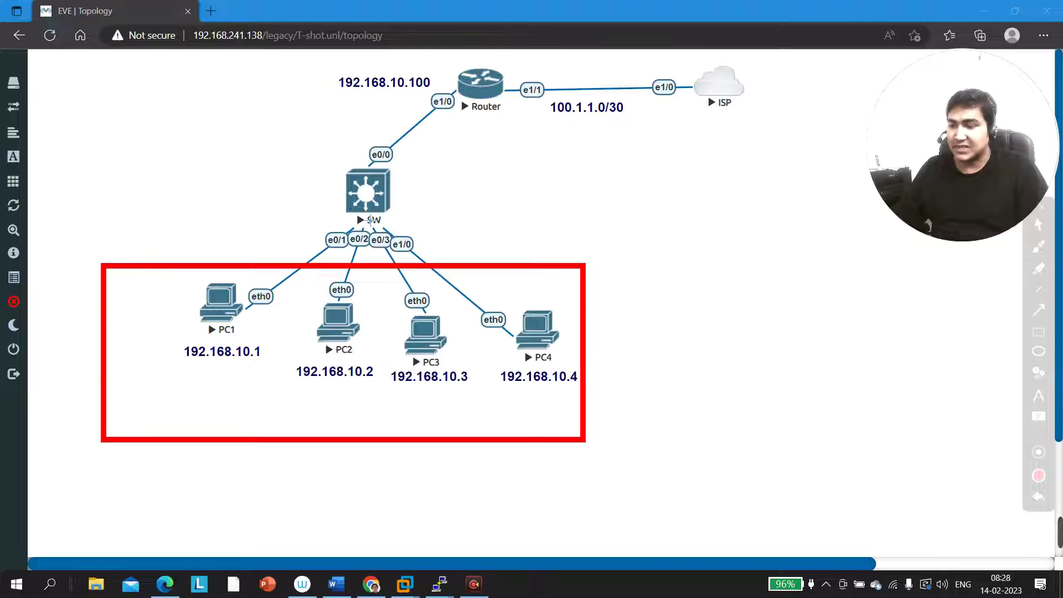
key("Escape")
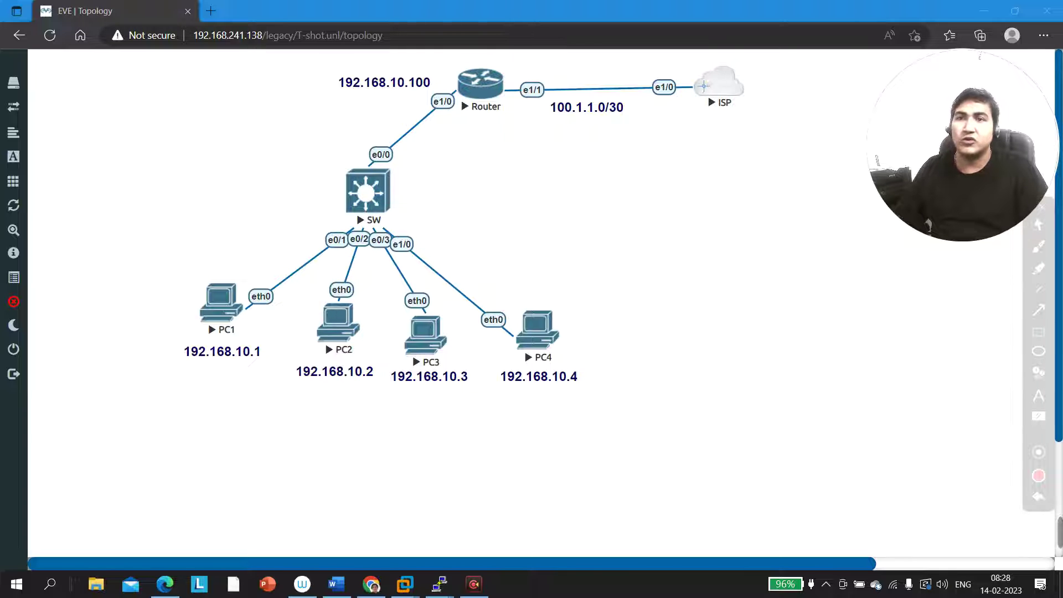
Mark the router, the four PCs, and the PC1 and PC2 pair with temporary red rectangles
mouse_move(435, 60)
left_mouse_down()
mouse_move(536, 145)
mouse_move(526, 147)
left_mouse_up()
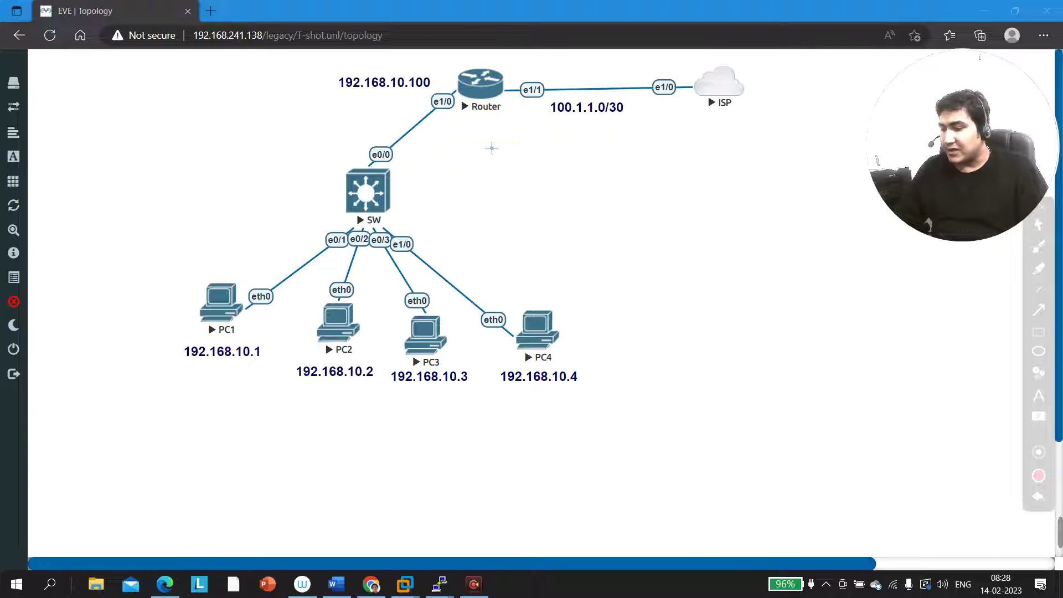
left_click_drag(164, 255, 636, 428)
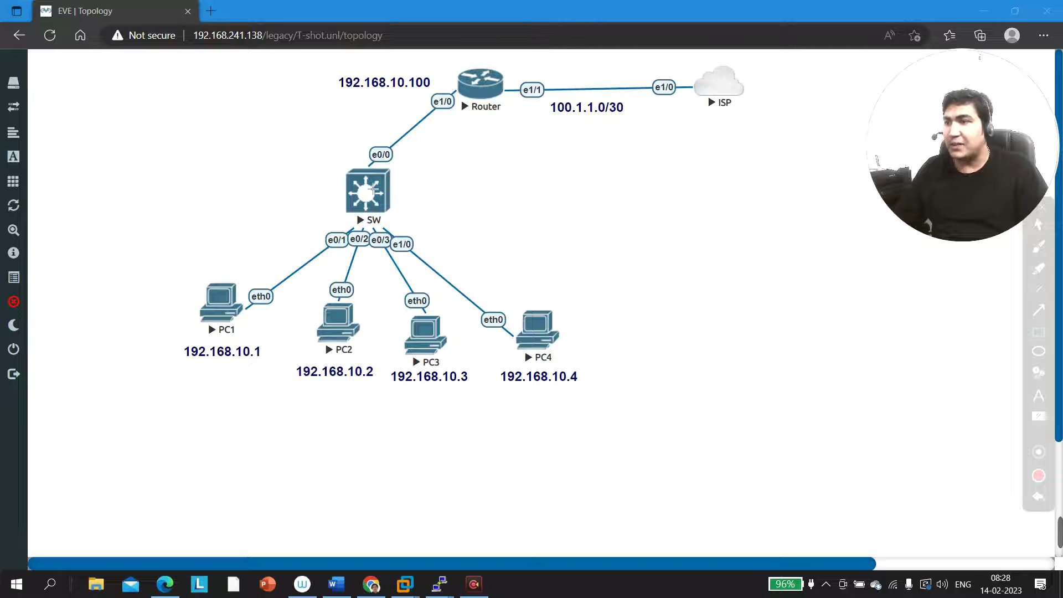
left_click_drag(162, 276, 392, 422)
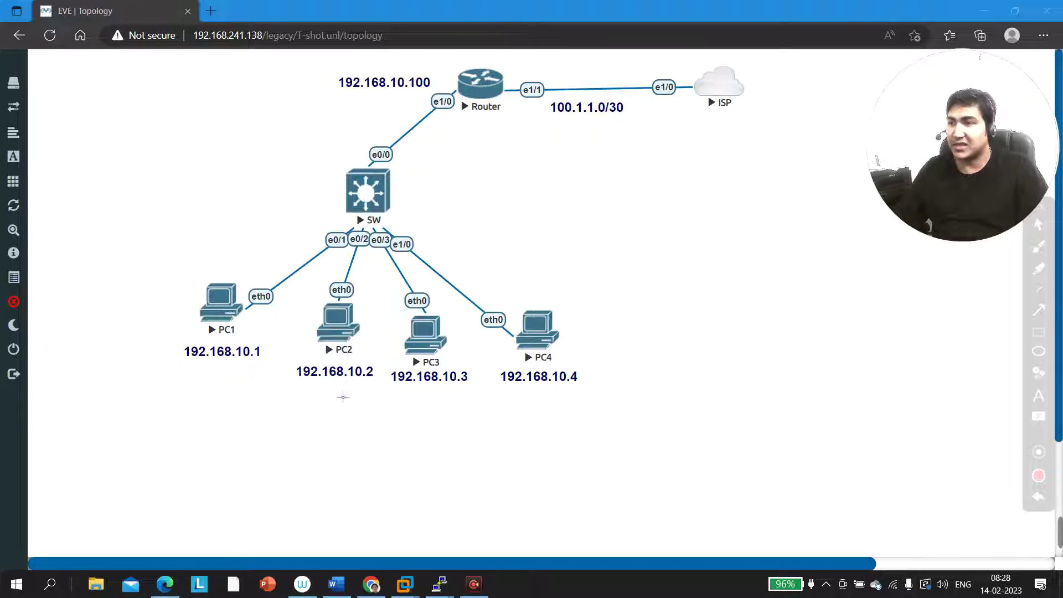
Outline PC1, PC2, and the PC3 and PC4 pair in separate red rectangles, and undo all three marks
left_click_drag(177, 262, 258, 352)
mouse_move(377, 305)
left_mouse_down()
mouse_move(526, 399)
mouse_move(609, 401)
left_mouse_up()
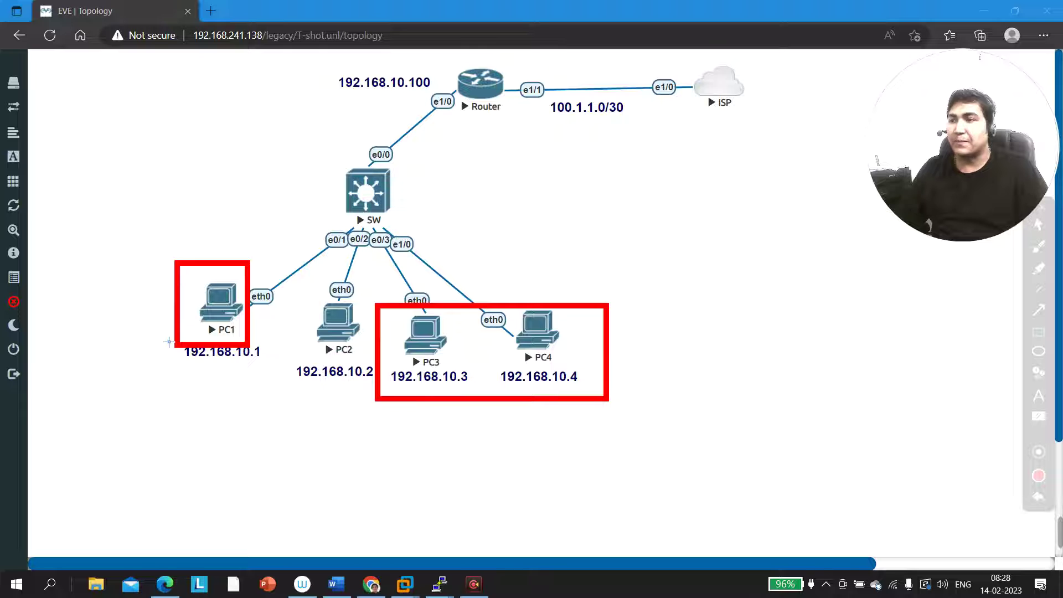
left_click_drag(286, 294, 352, 384)
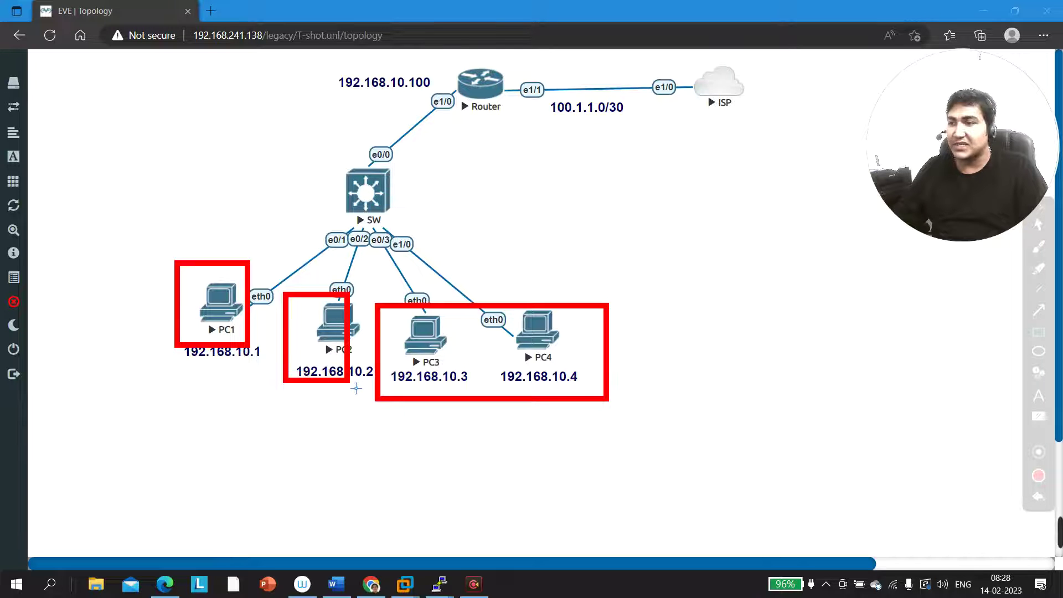
key("ctrl+z")
key("ctrl+z")
key("ctrl+z")
Outline PC2, the PC3 and PC4 pair, and all four PCs one after another, undoing each red rectangle
left_click_drag(294, 305, 386, 397)
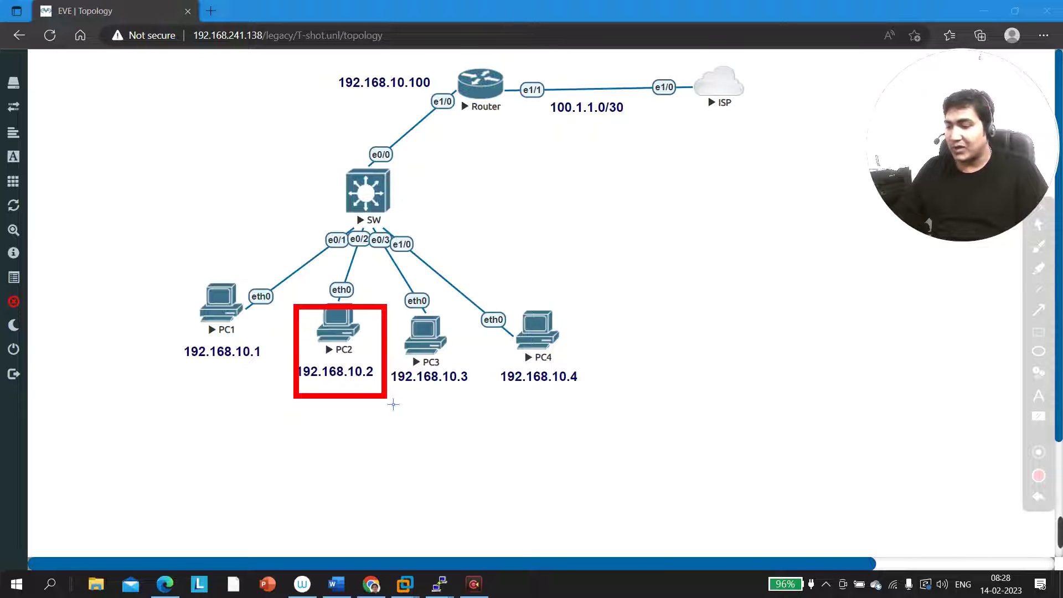
key("ctrl+z")
mouse_move(388, 304)
left_mouse_down()
mouse_move(498, 395)
mouse_move(624, 408)
left_mouse_up()
key("ctrl+z")
mouse_move(170, 280)
left_mouse_down()
mouse_move(260, 331)
mouse_move(576, 431)
mouse_move(594, 427)
left_mouse_up()
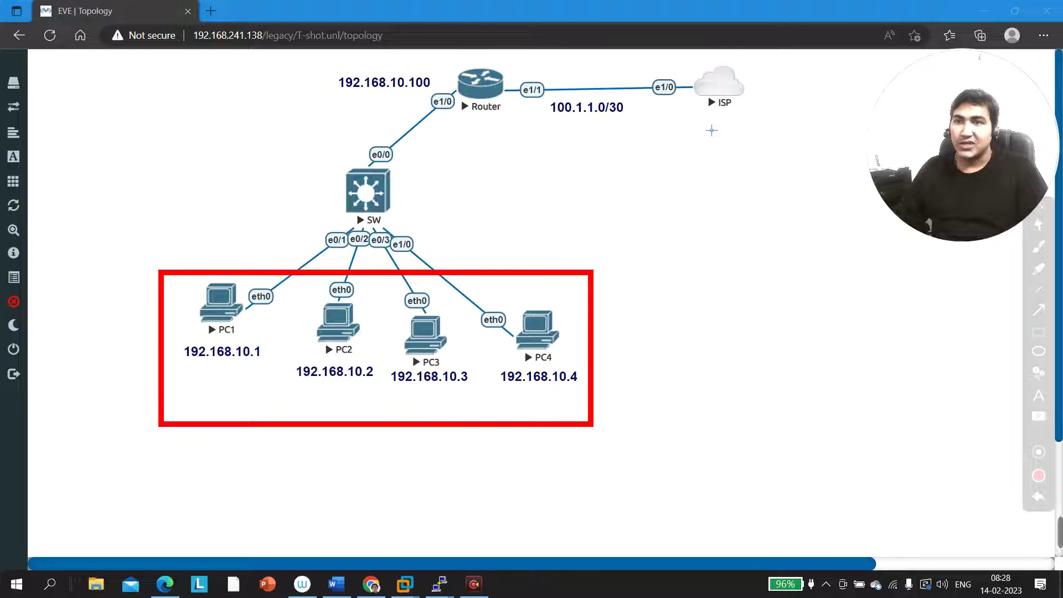
key("ctrl+z")
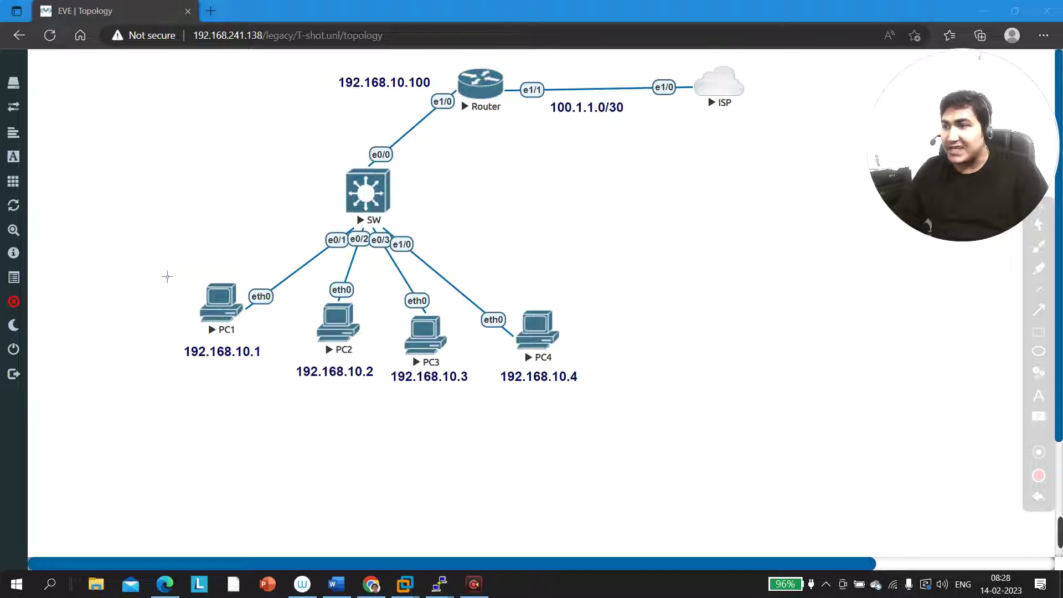
Outline the PC1 and PC2 pair and the SW switch in red, undo the marks and close the annotation tools
left_click_drag(167, 275, 391, 418)
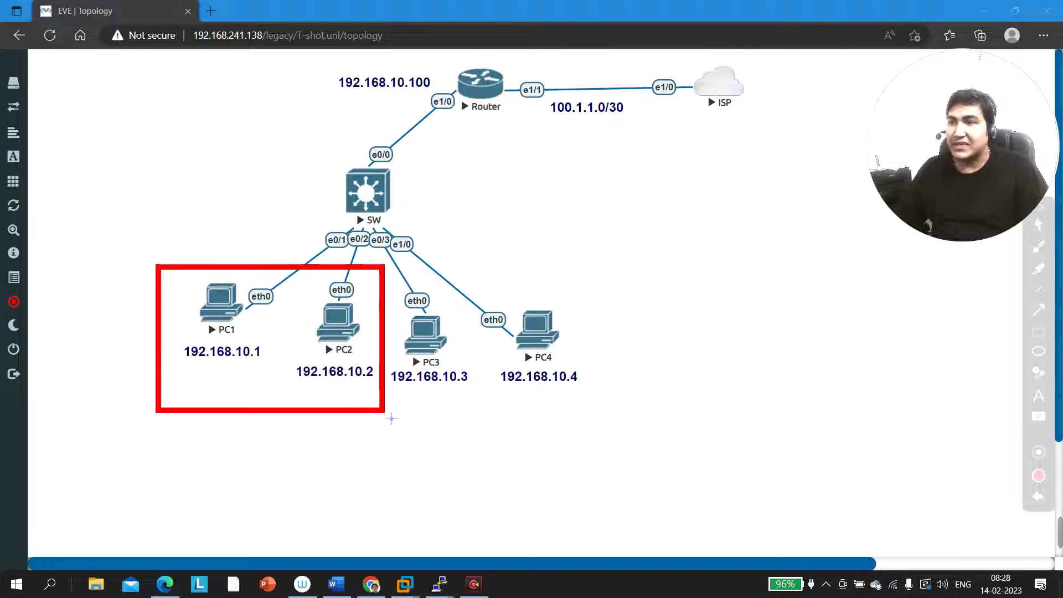
key("ctrl+z")
left_click_drag(302, 159, 507, 271)
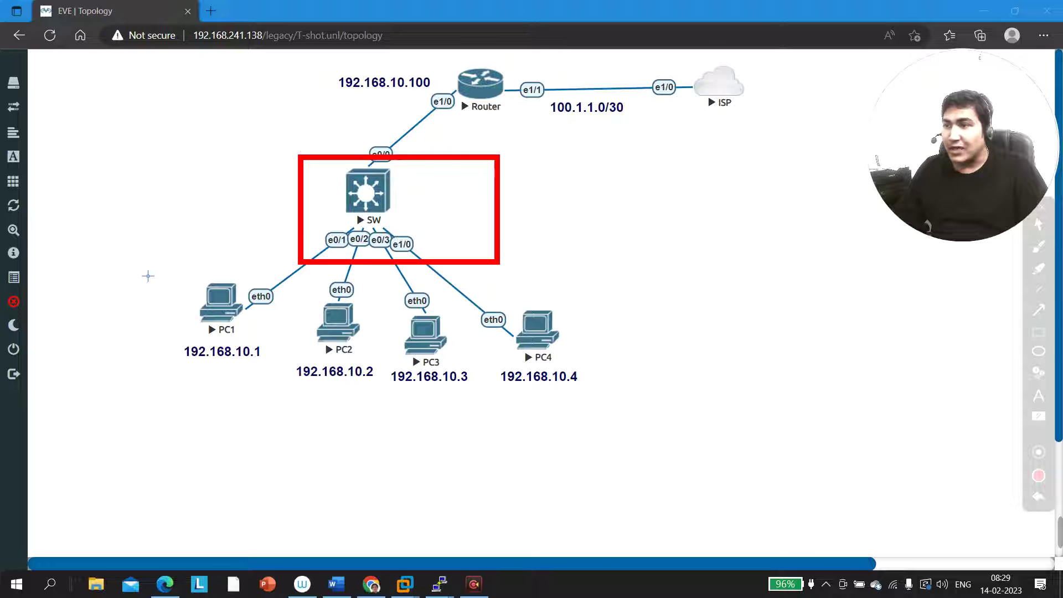
mouse_move(148, 275)
left_mouse_down()
mouse_move(308, 374)
mouse_move(397, 410)
left_mouse_up()
key("ctrl+z")
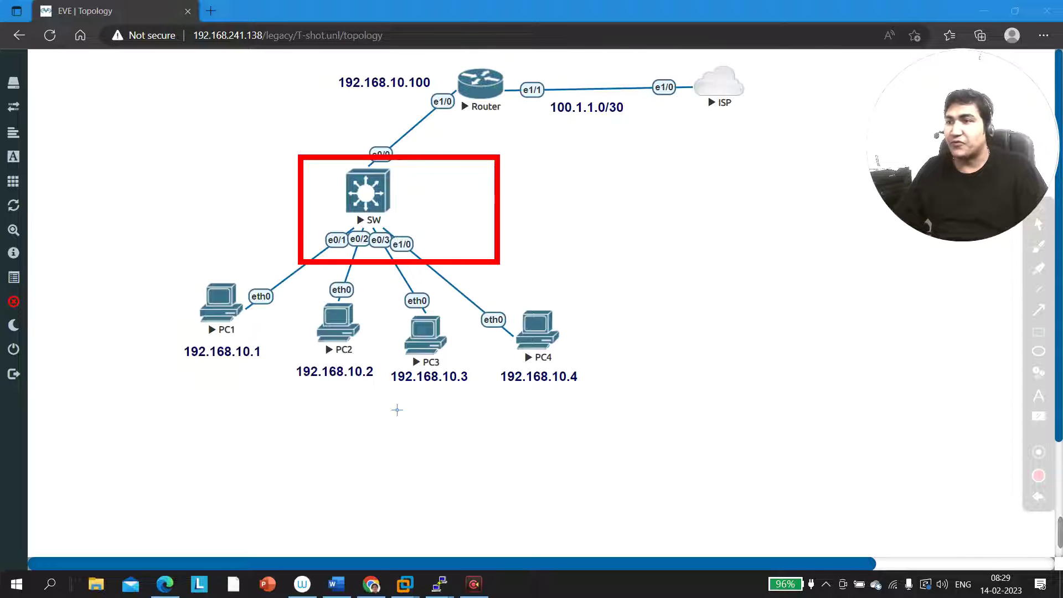
key("ctrl+z")
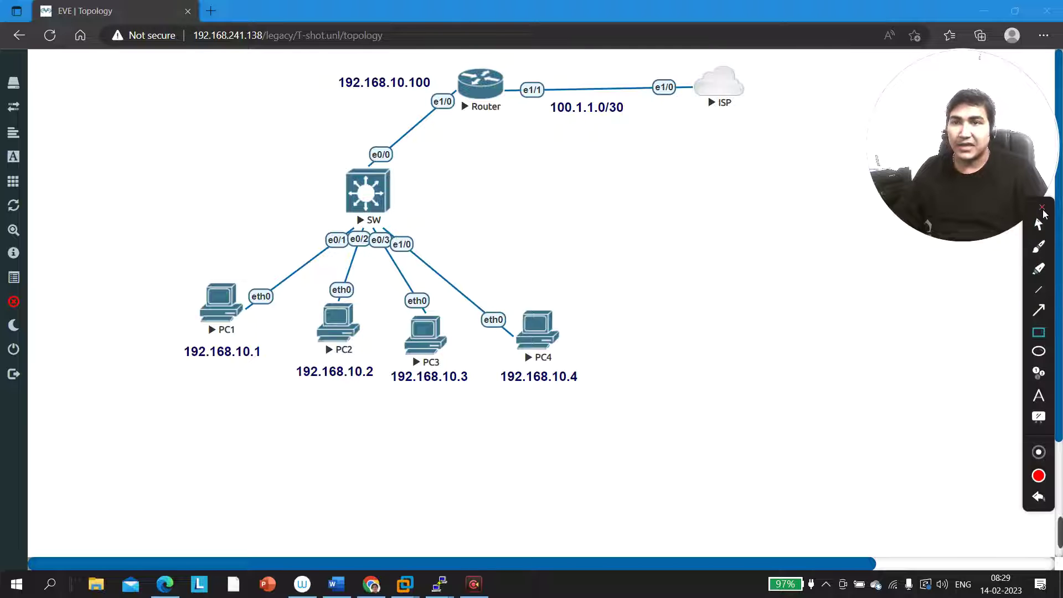
left_click(1043, 209)
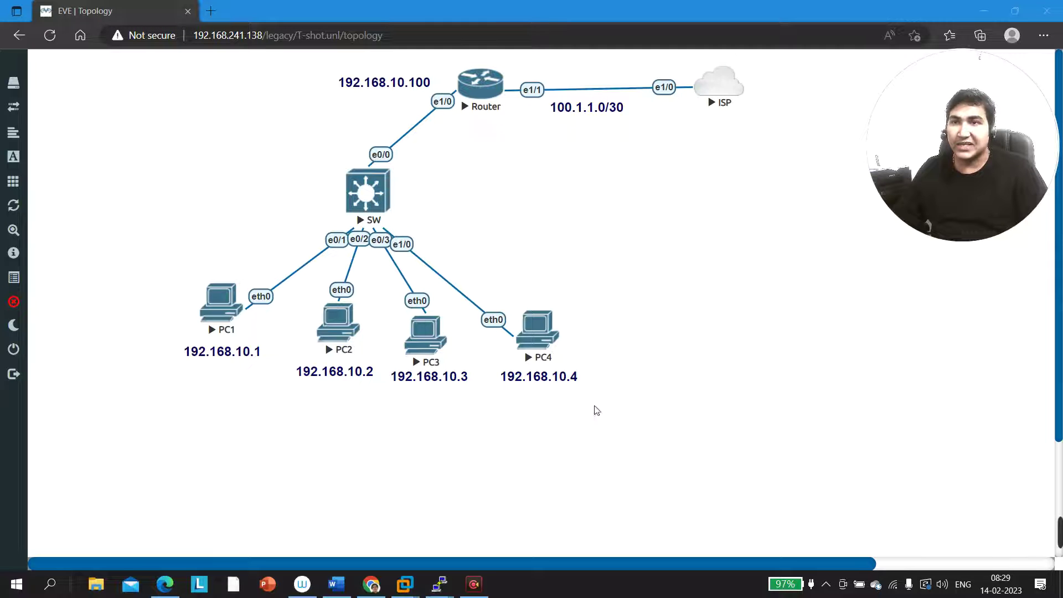
Switch to the PC1 console in PuTTY and display its IP settings with the lowercase command "show ip"
left_click(436, 591)
left_click(79, 553)
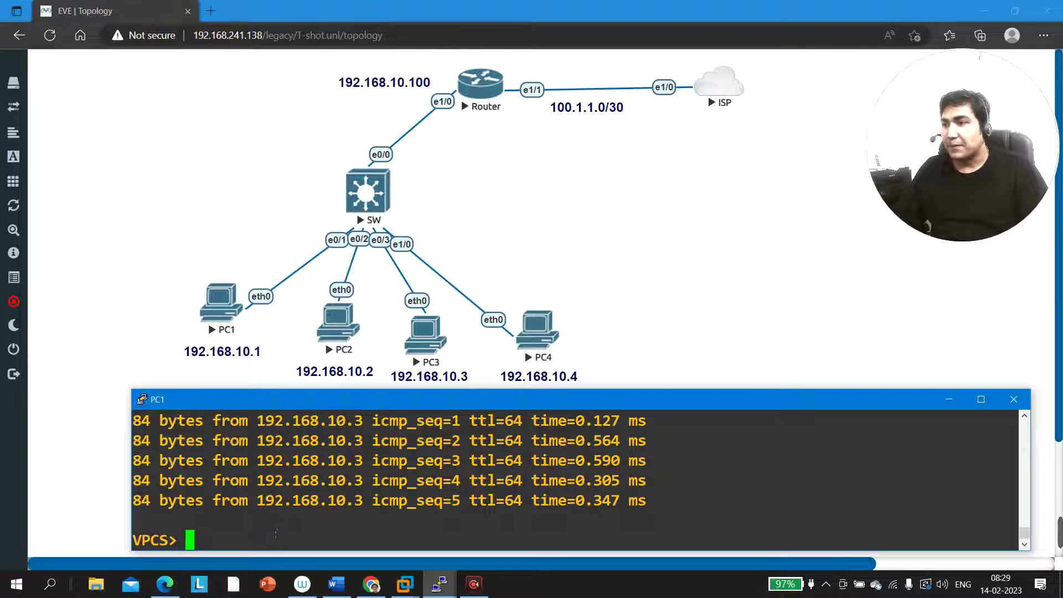
type("SH")
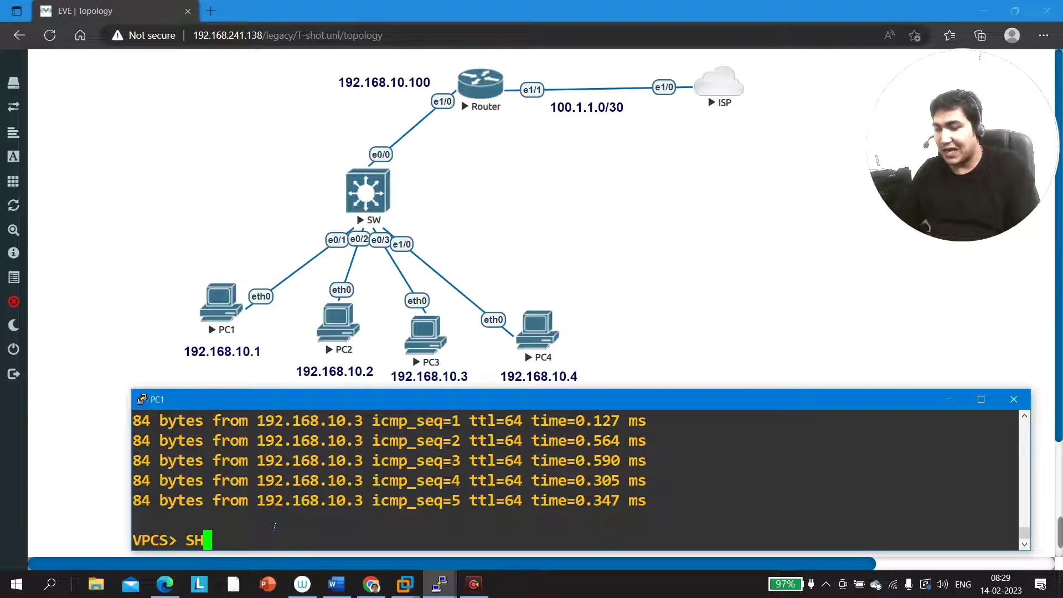
key("Caps_Lock")
type("ow ip")
key("Return")
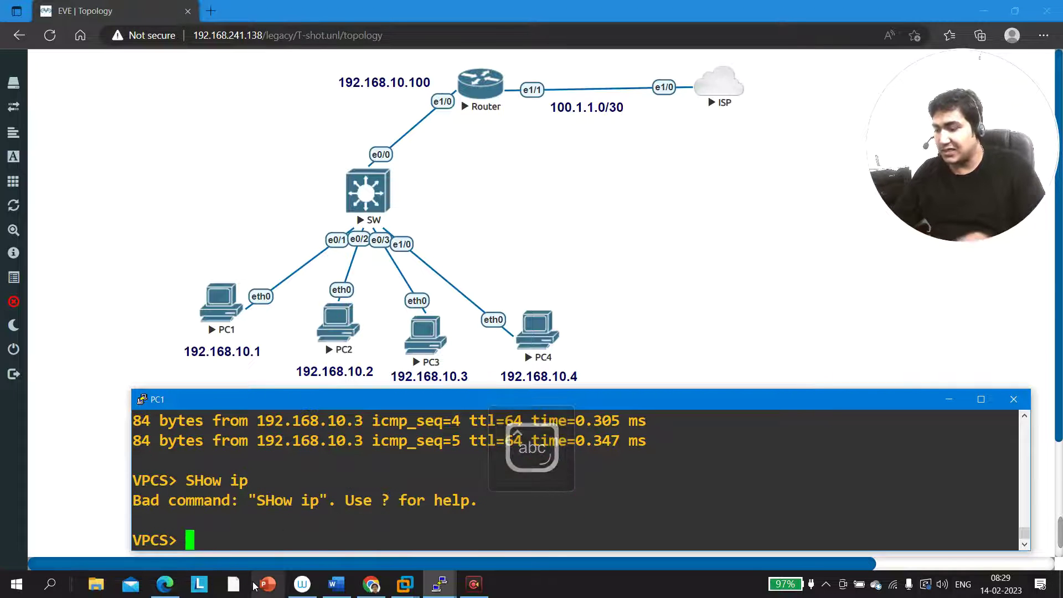
type("show ip")
key("Return")
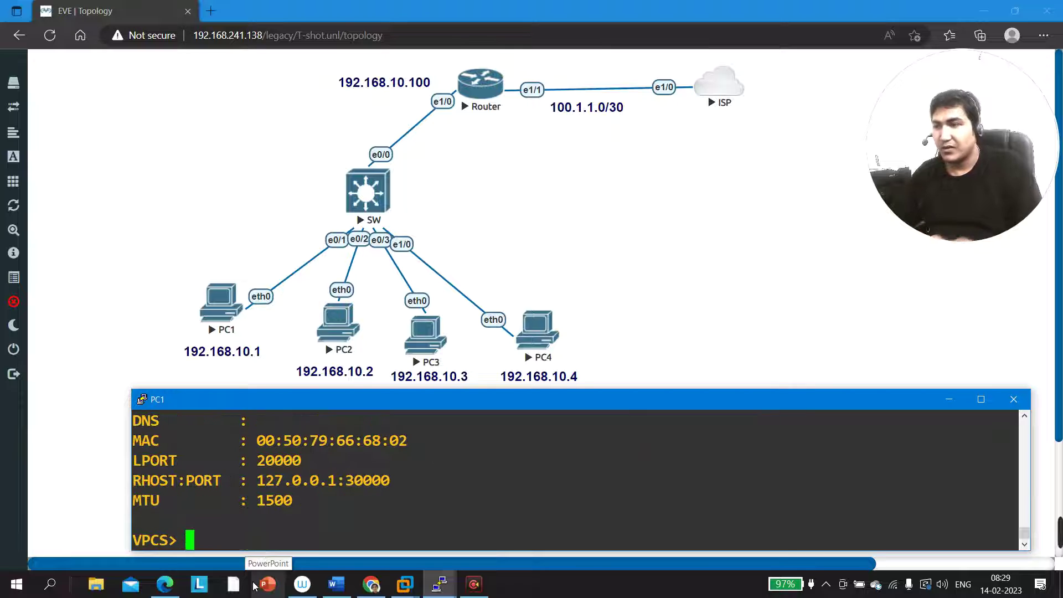
Examine PC1's gateway and IP/mask lines in the command output, highlighting each one
scroll(255, 468, "up", 1)
left_click_drag(263, 451, 337, 465)
left_click_drag(260, 466, 389, 465)
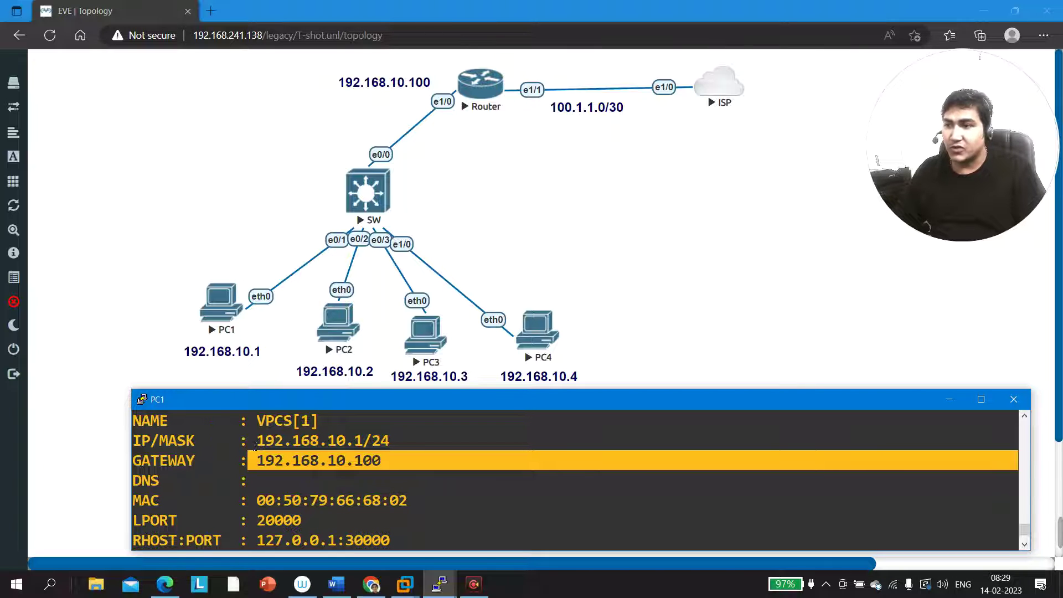
left_click_drag(251, 442, 400, 454)
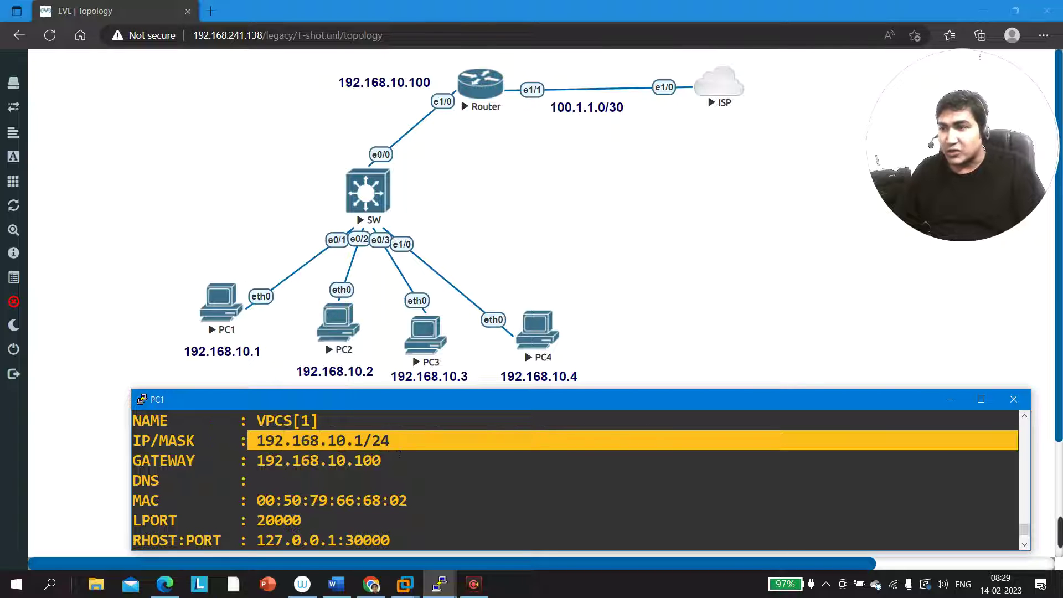
Switch to the PC2 console and display its IP settings with "show ip"
left_click(443, 587)
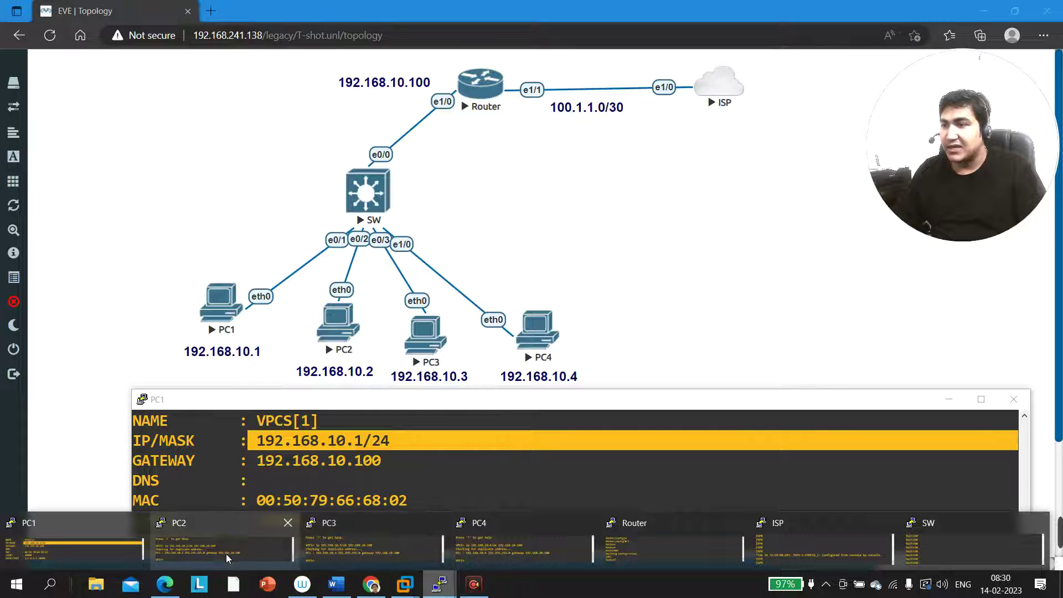
left_click(223, 554)
type("shopw")
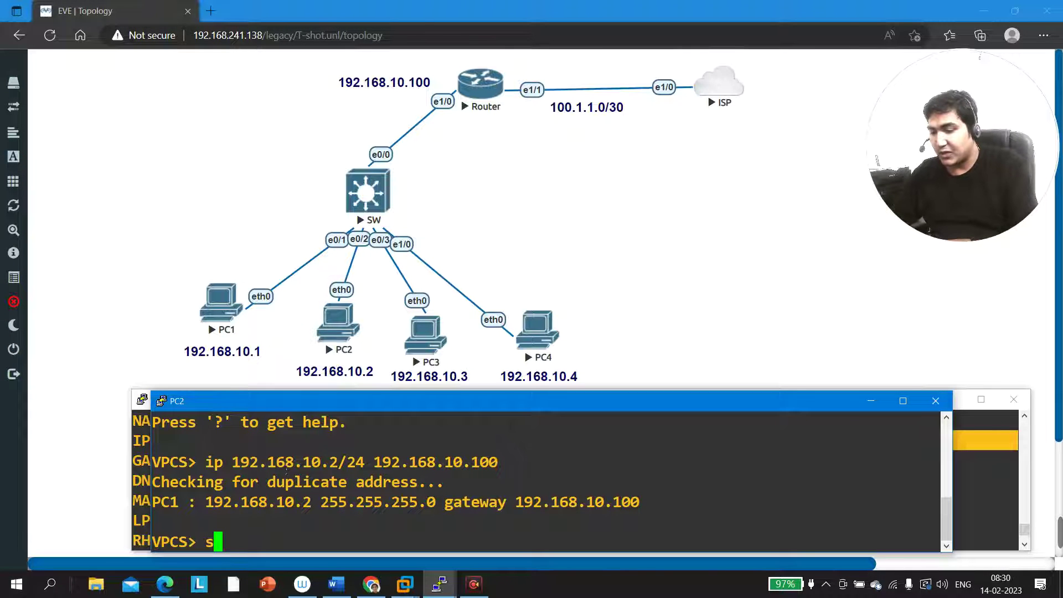
key("BackSpace")
key("BackSpace")
key("BackSpace")
type("ow ip")
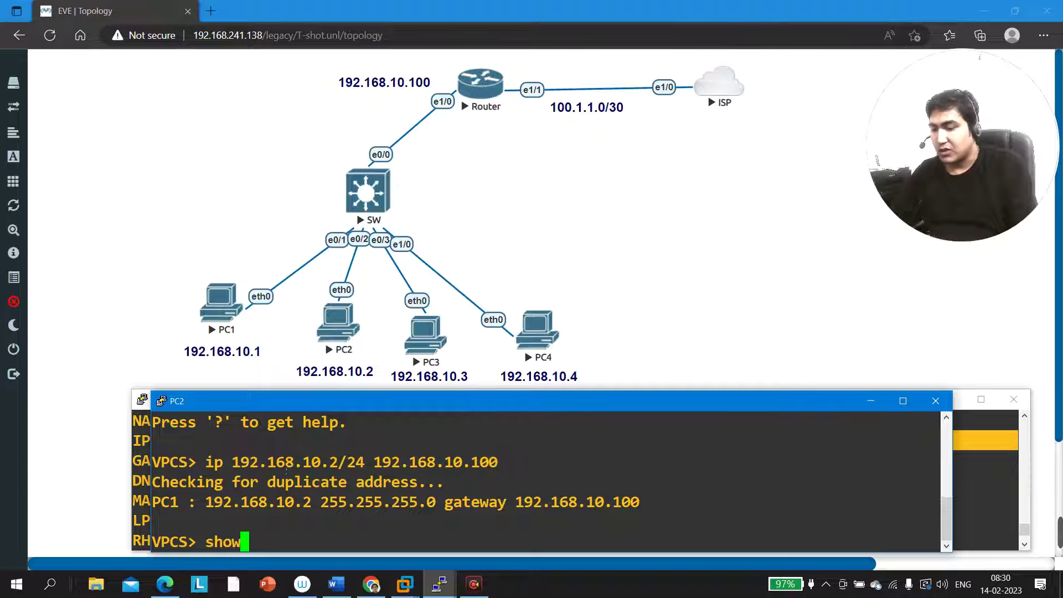
key("Return")
Highlight PC2's IP/mask line, minimize its console, and highlight PC1's IP/mask and gateway lines for comparison
scroll(326, 473, "up", 1)
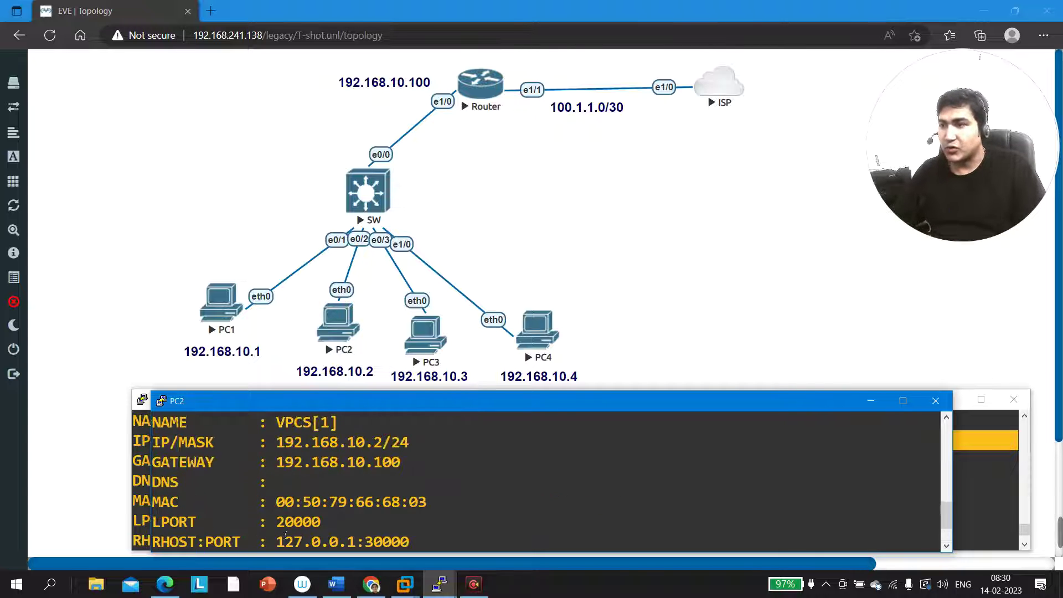
left_click_drag(428, 451, 162, 449)
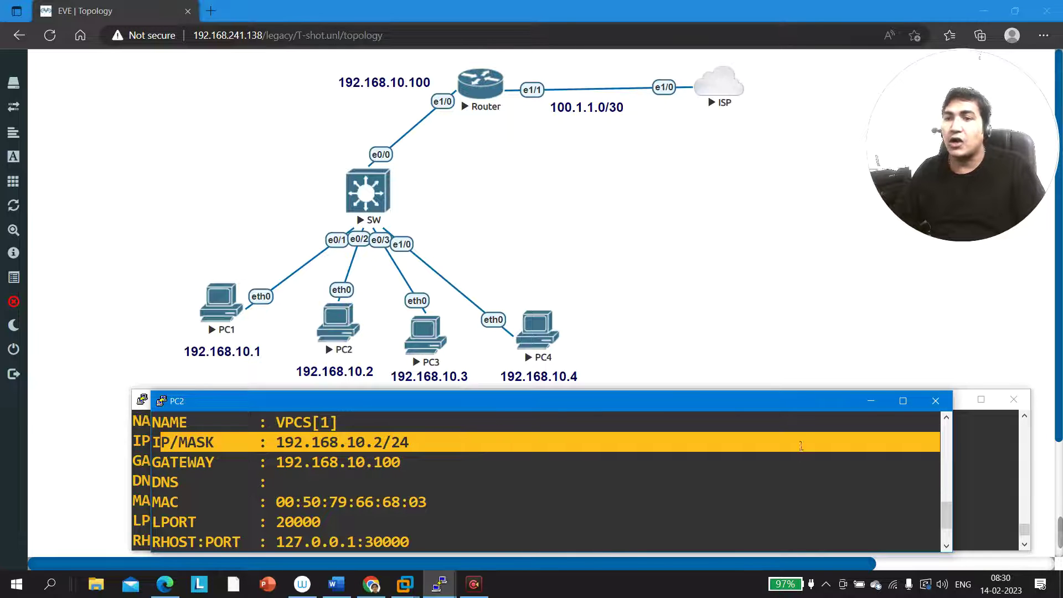
left_click(871, 402)
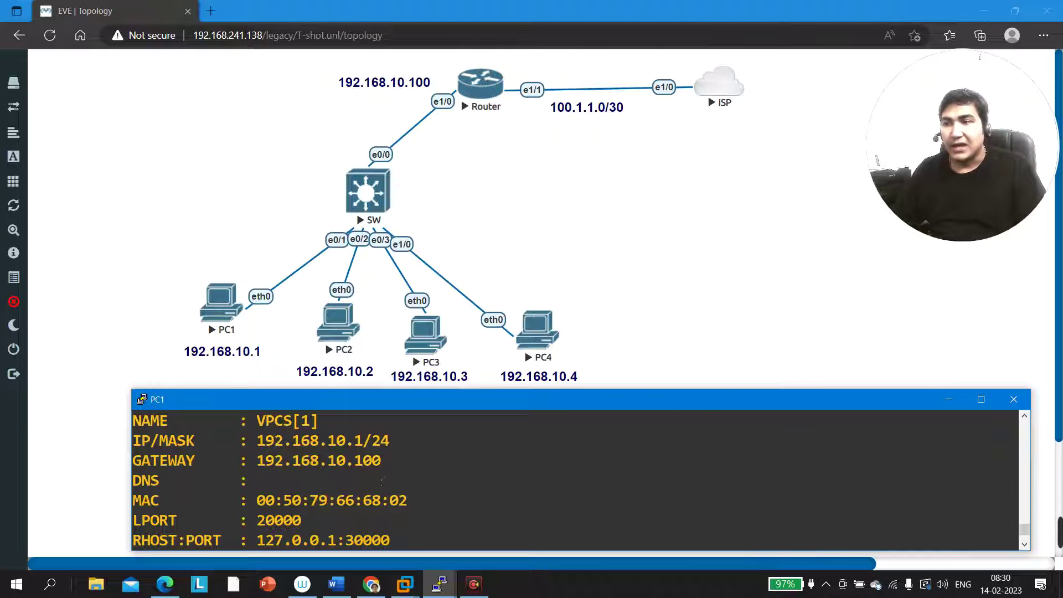
left_click_drag(399, 467, 228, 458)
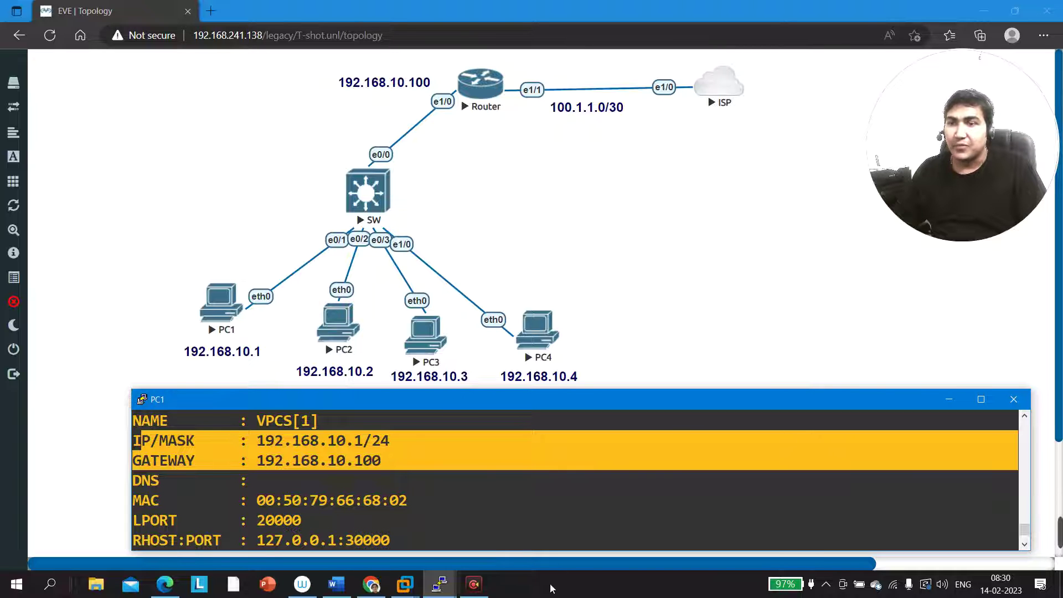
Switch to the ISP console and enter privileged EXEC mode with "en"
left_click(440, 585)
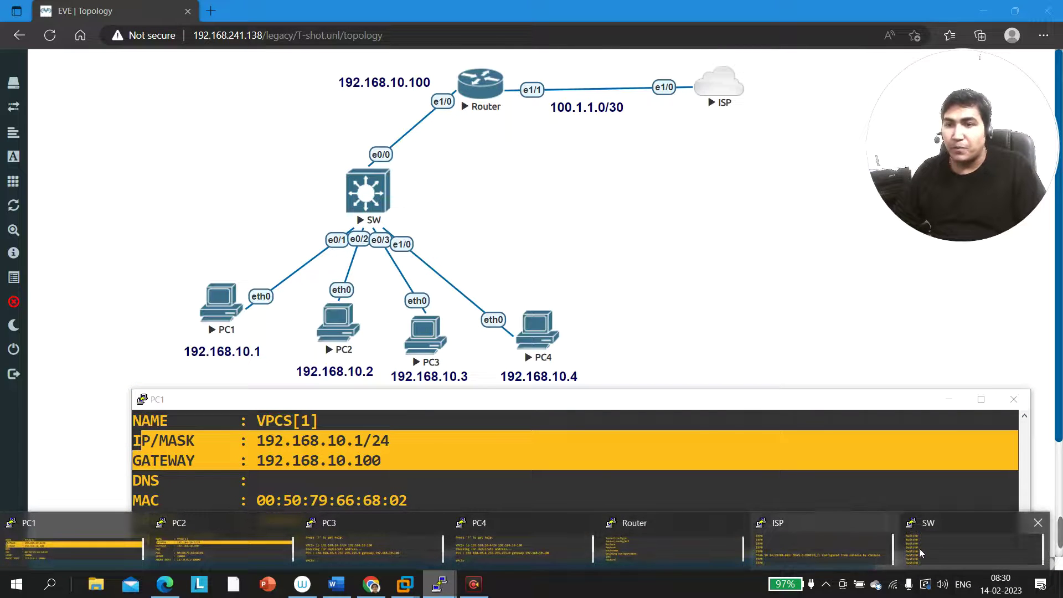
left_click(814, 554)
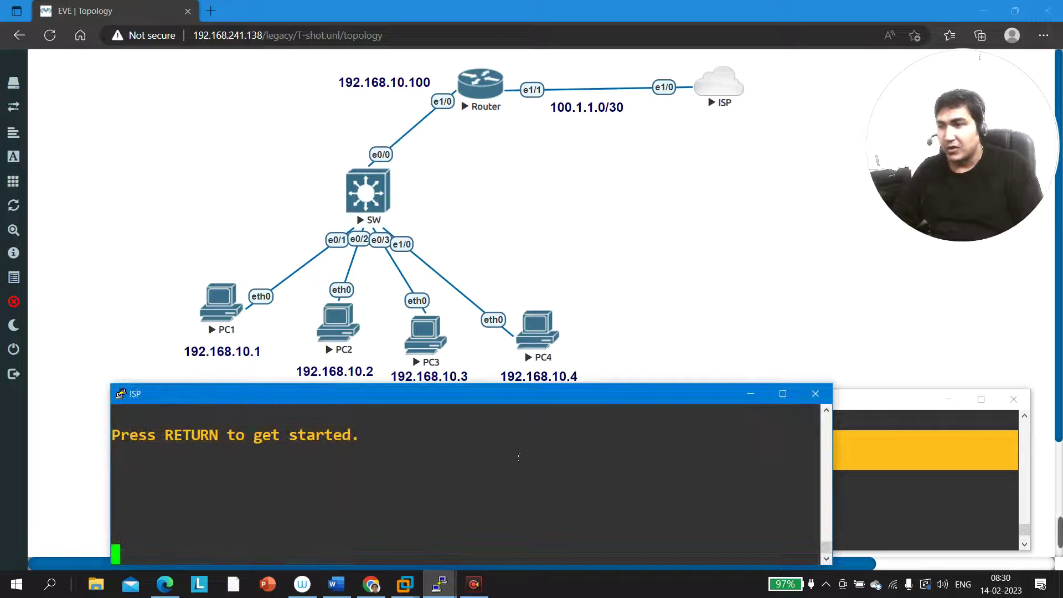
key("Return")
key("Return")
key("Return")
type("en")
key("Return")
List the ISP's addressed interfaces with "show ip int br | ex un", highlight the loopback's address and status, and minimize the console
type("sh")
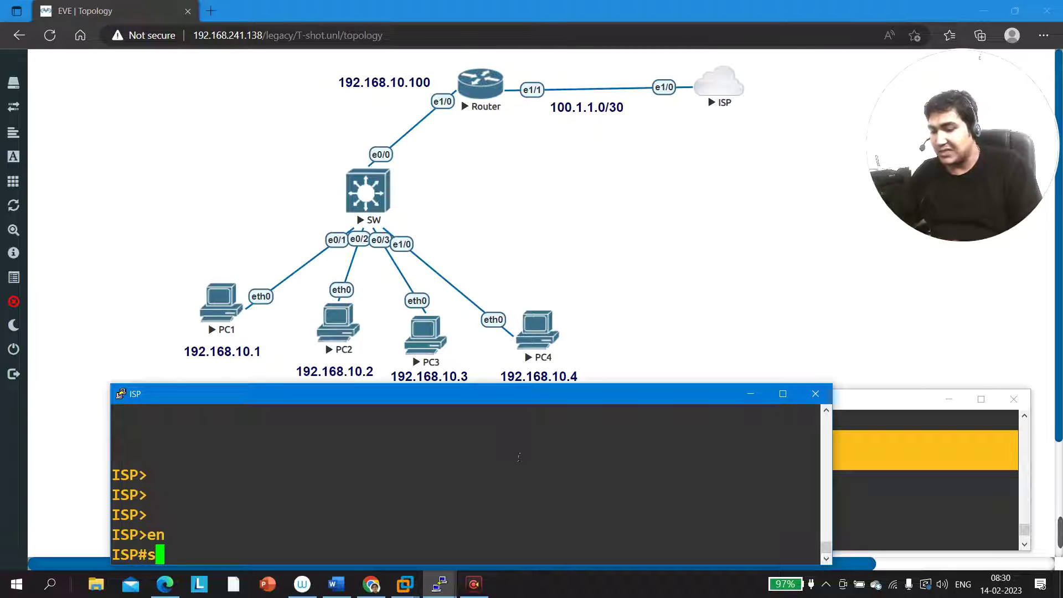
key("Tab")
type("ip int br ")
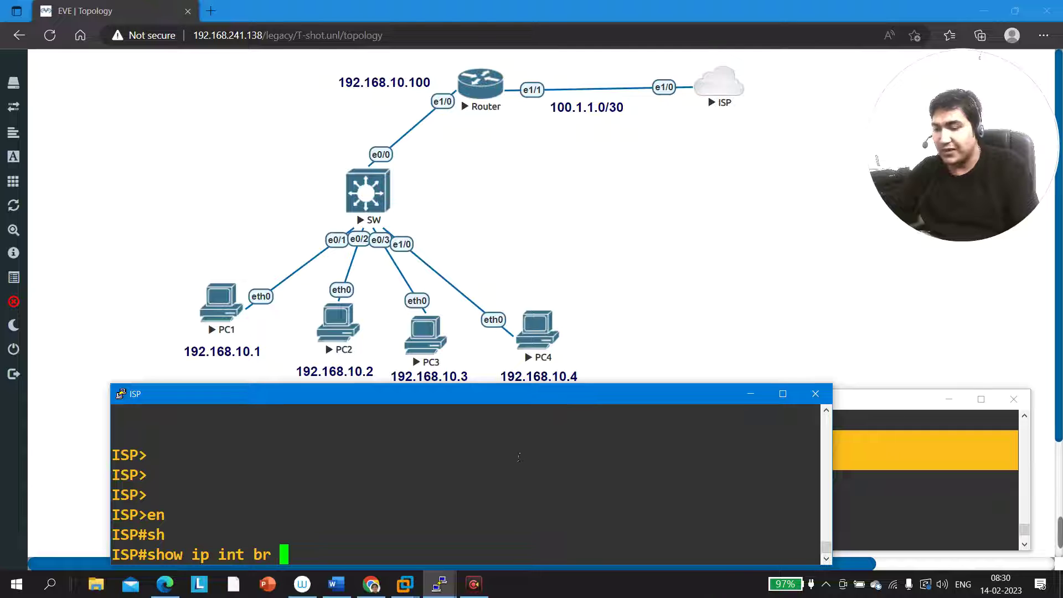
type("| ex un")
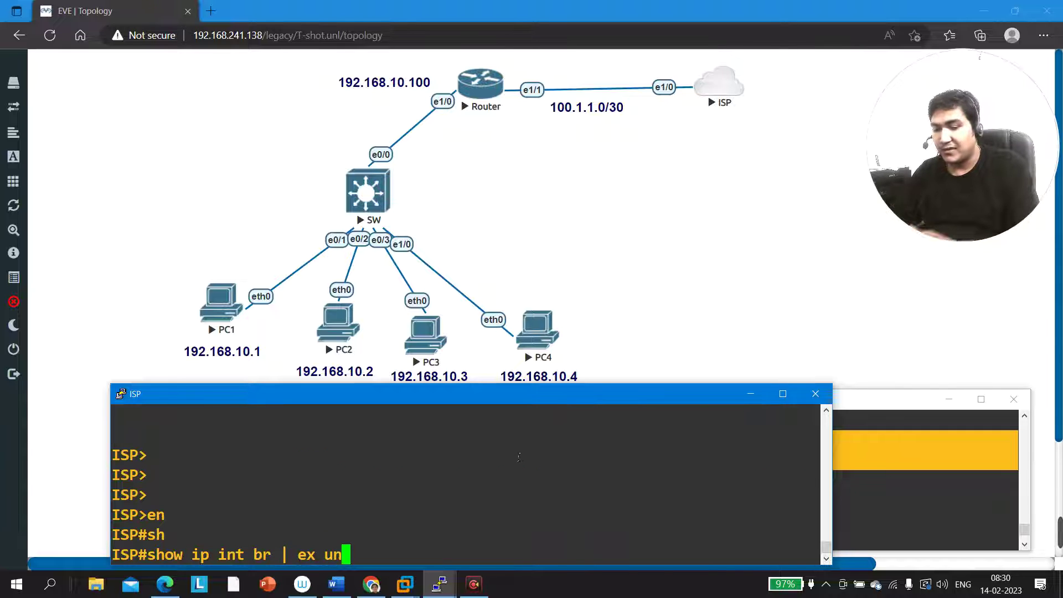
key("Return")
left_click_drag(317, 517, 635, 517)
left_click(751, 394)
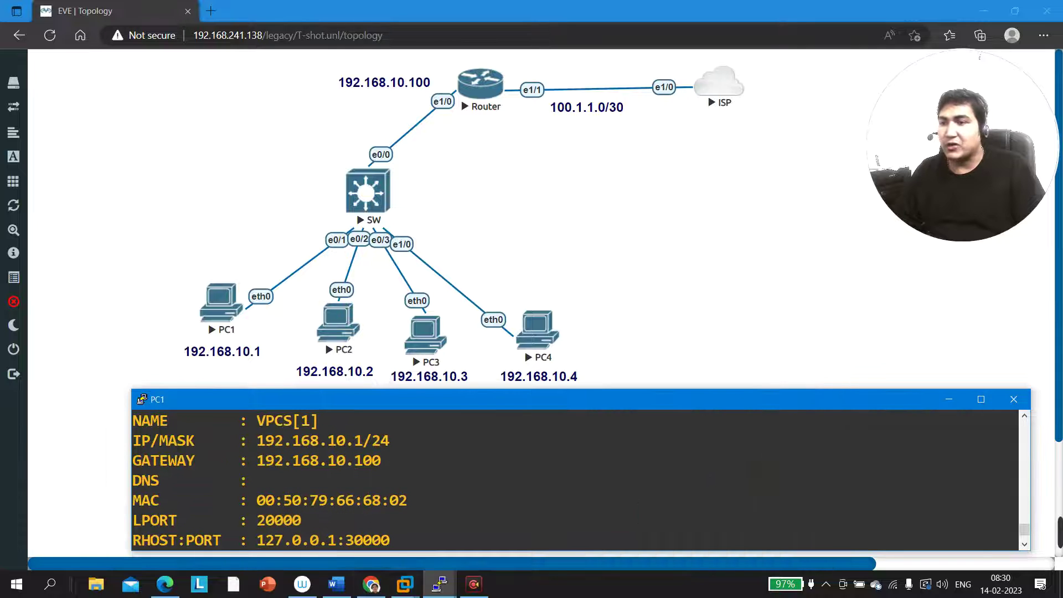
Return to the PC1 console's prompt and ping 8.8.8.8
mouse_move(443, 587)
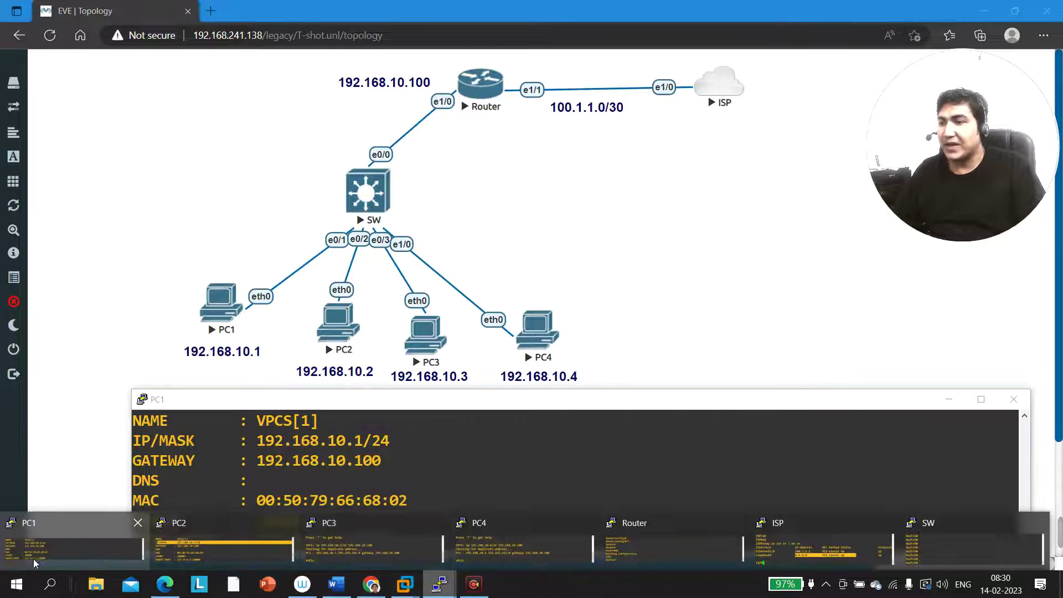
left_click(42, 539)
scroll(430, 518, "down", 2)
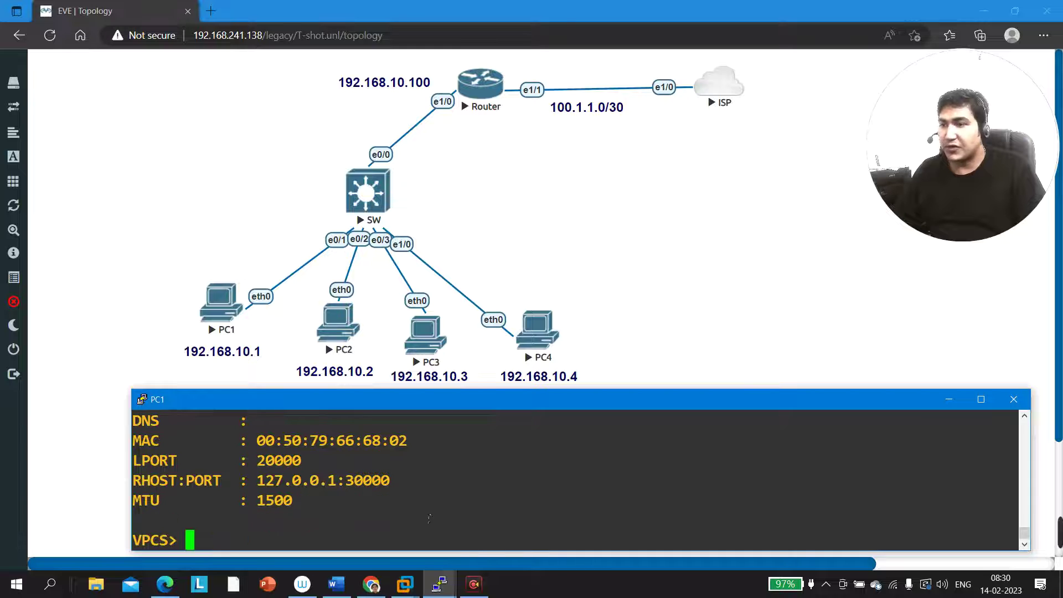
key("Return")
key("Return")
type("pi")
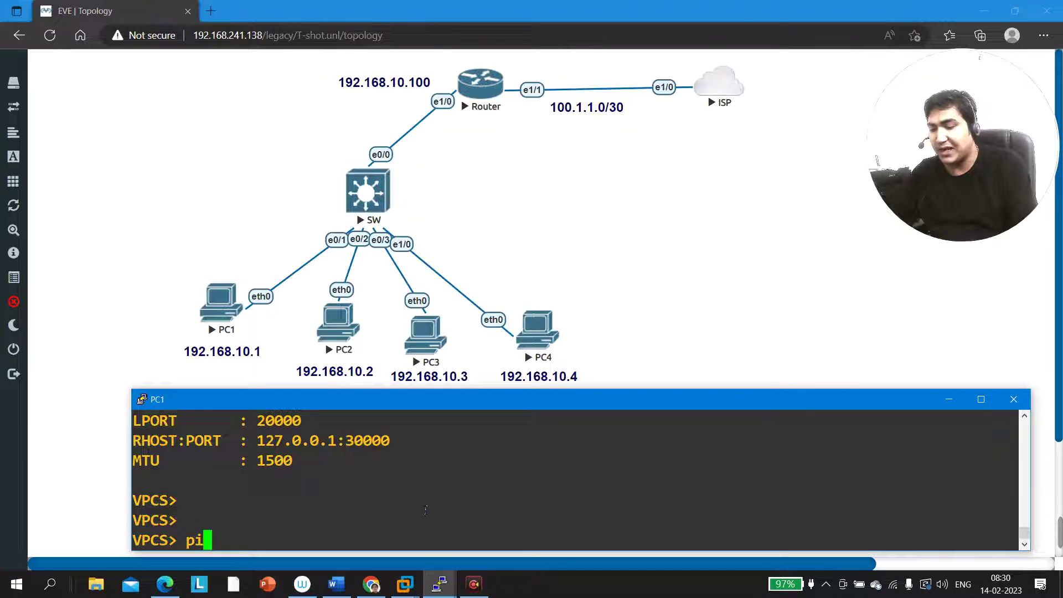
type("ng 8.8.8.8")
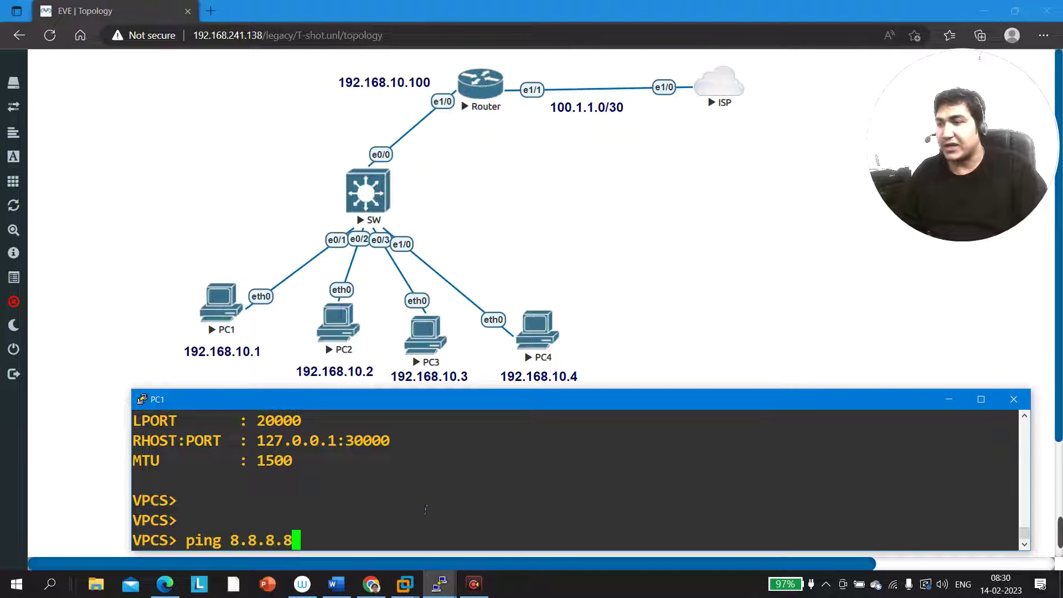
key("Return")
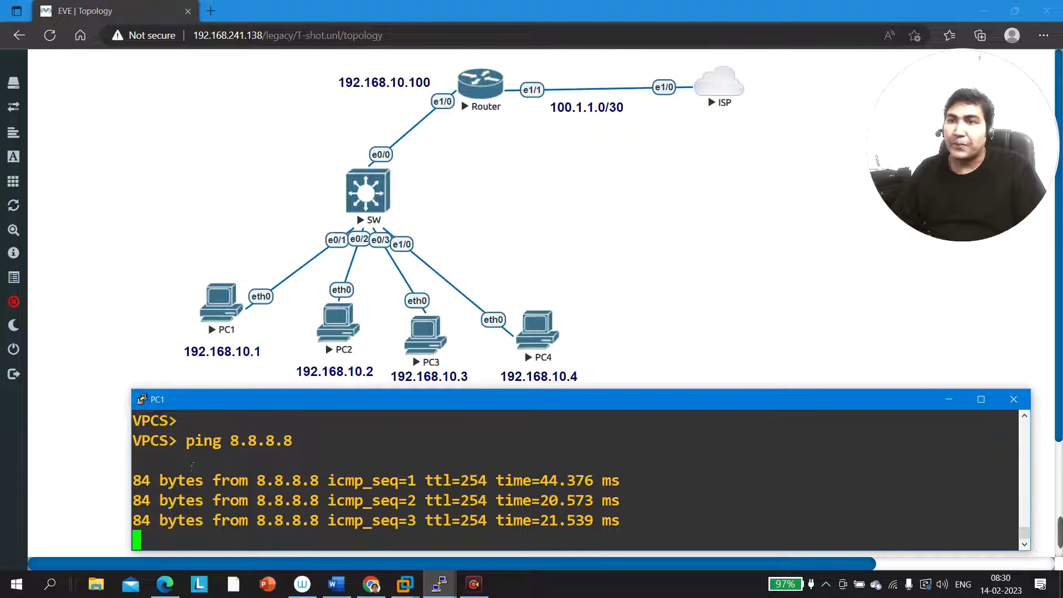
Switch to the PC2 console, ping 8.8.8.8 and highlight part of the ping output
left_click(441, 587)
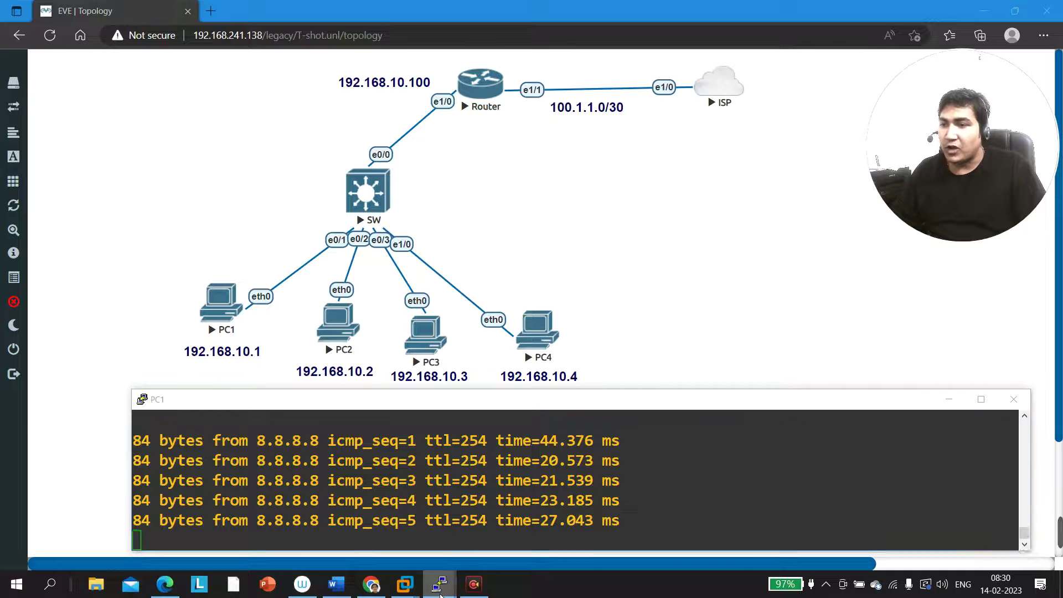
left_click(277, 546)
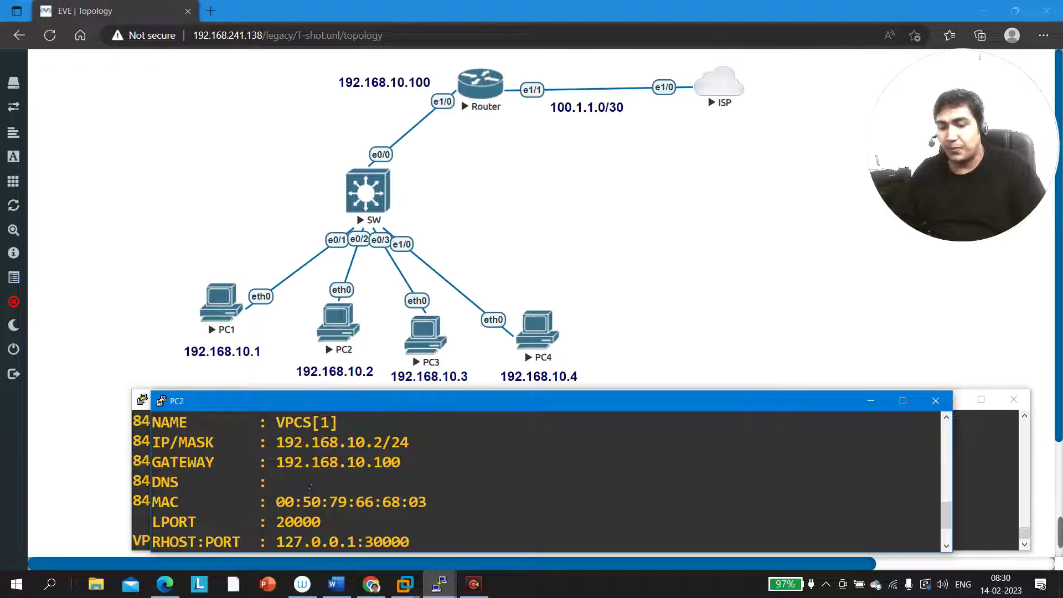
key("Return")
key("Return")
key("Return")
key("Return")
key("Return")
type("ping 8.8.8.8")
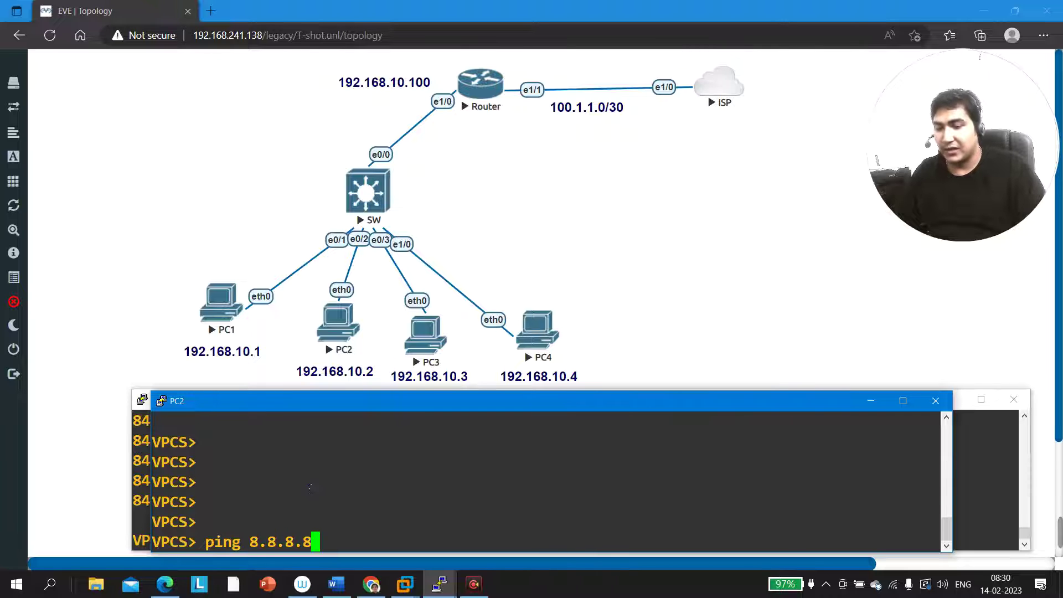
key("Return")
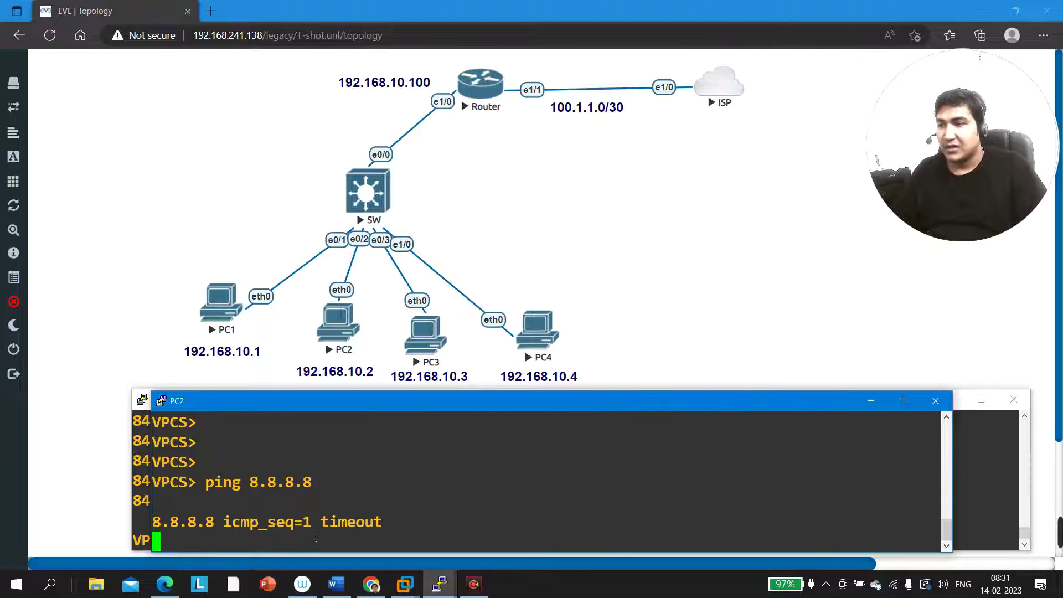
left_click_drag(258, 522, 577, 545)
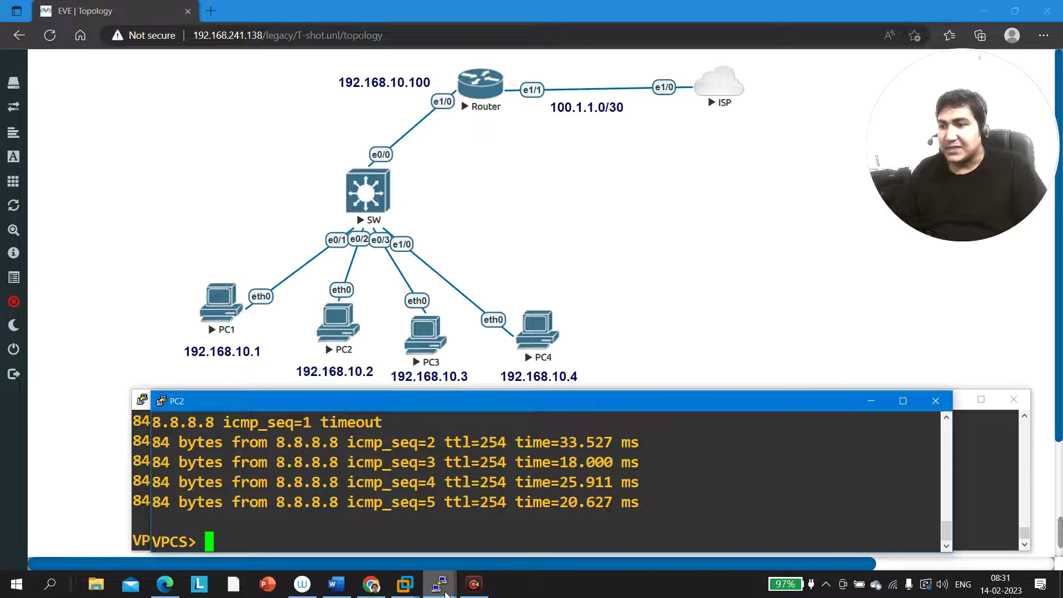
Switch to the PC3 console and ping 8.8.8.8
mouse_move(446, 594)
left_click(477, 549)
key("Return")
type("ping 8.8.8.8")
key("Return")
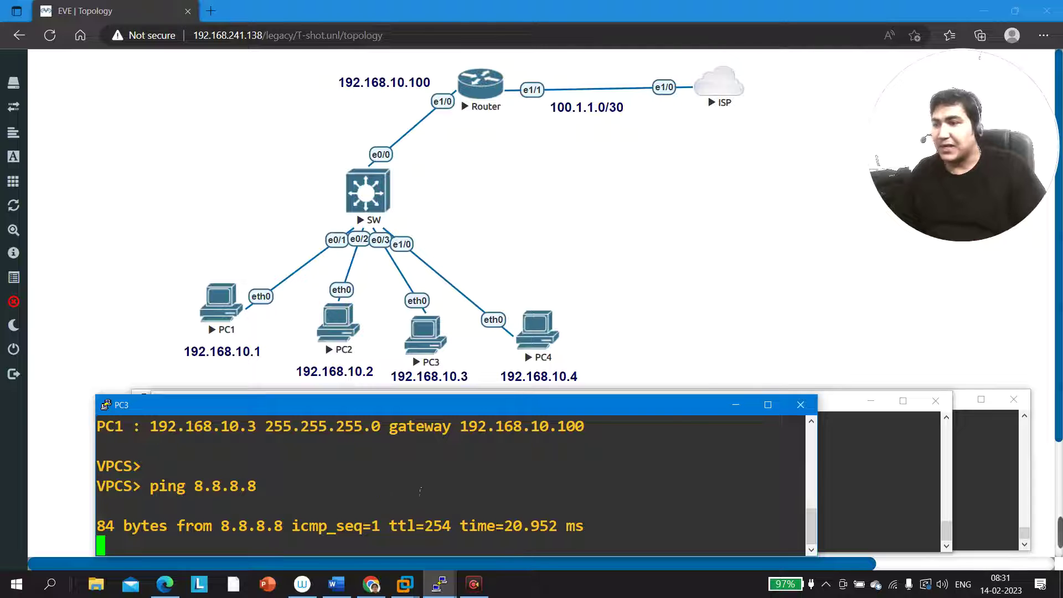
Minimize the PC3 and PC2 consoles and ping the router at 192.168.10.100 from PC1
left_click(736, 407)
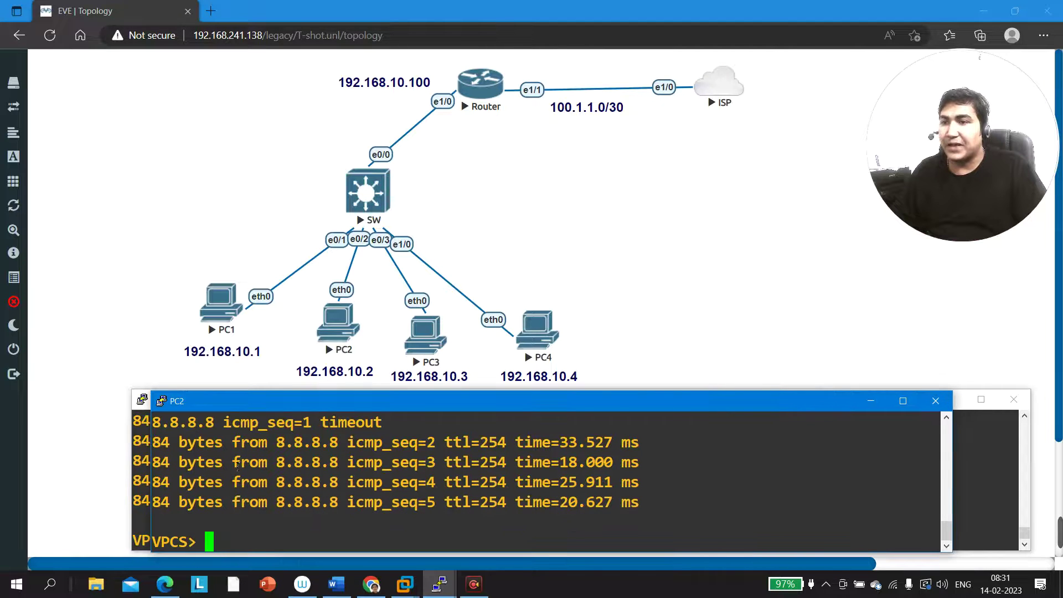
left_click(871, 401)
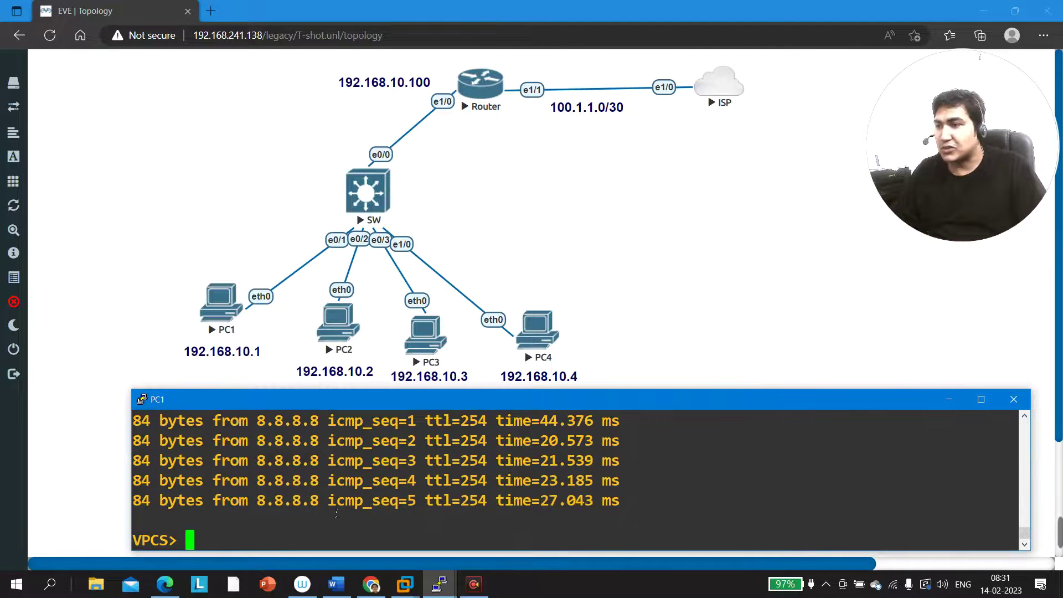
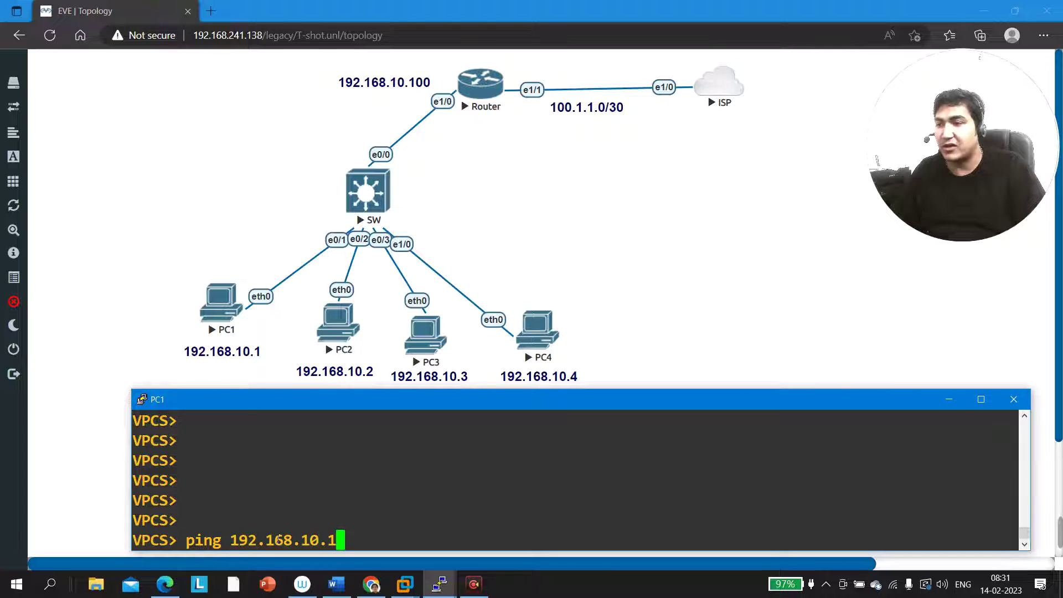
key("Return")
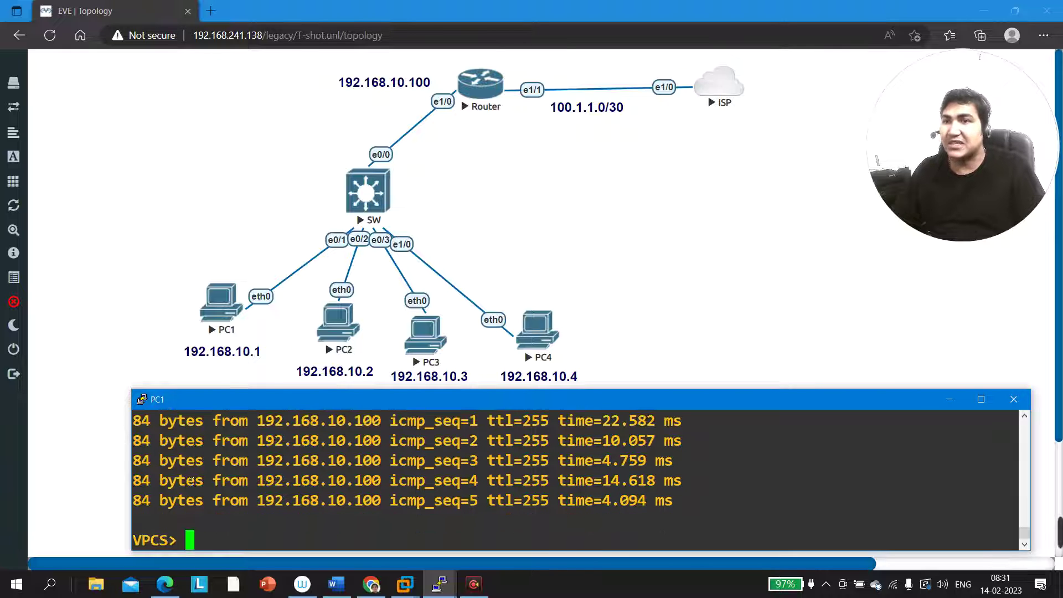
Ping PC3 at 192.168.10.3 from the PC1 console
key("Return")
key("Return")
key("Return")
type("pin")
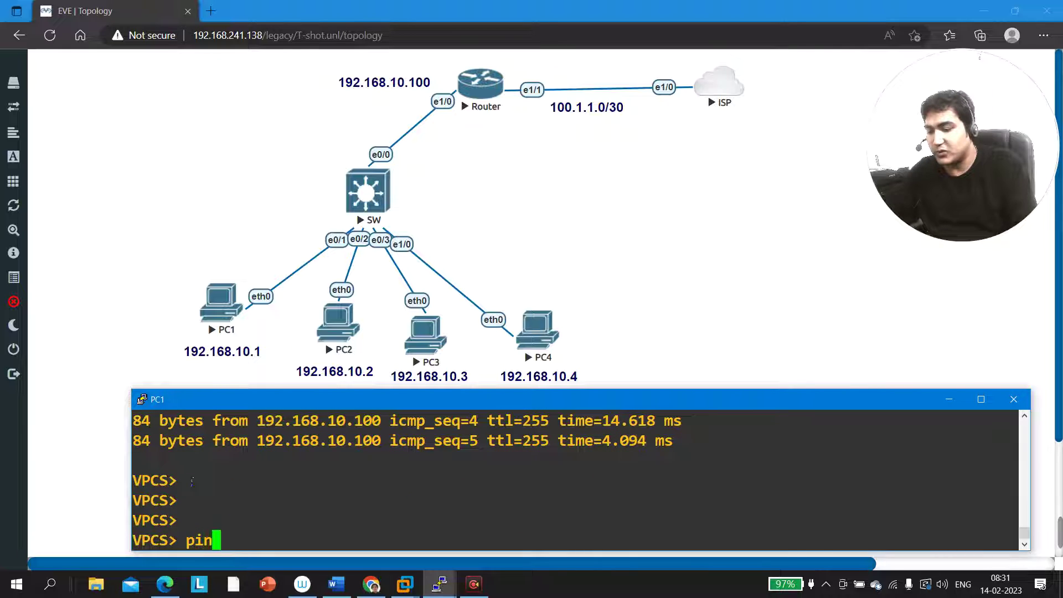
type("g 192.1")
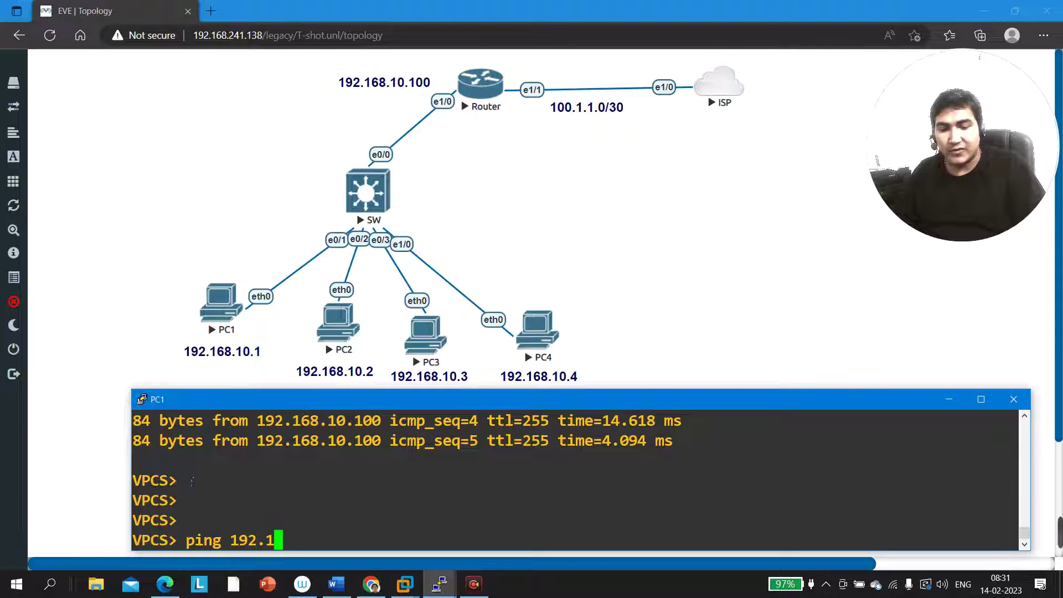
type("68.10.")
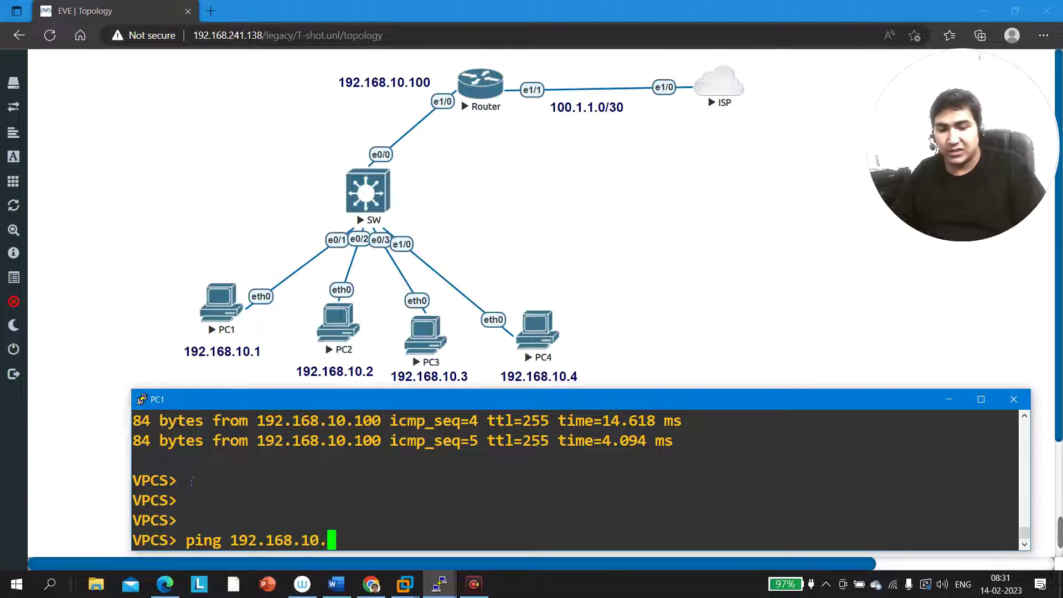
type("3")
key("Return")
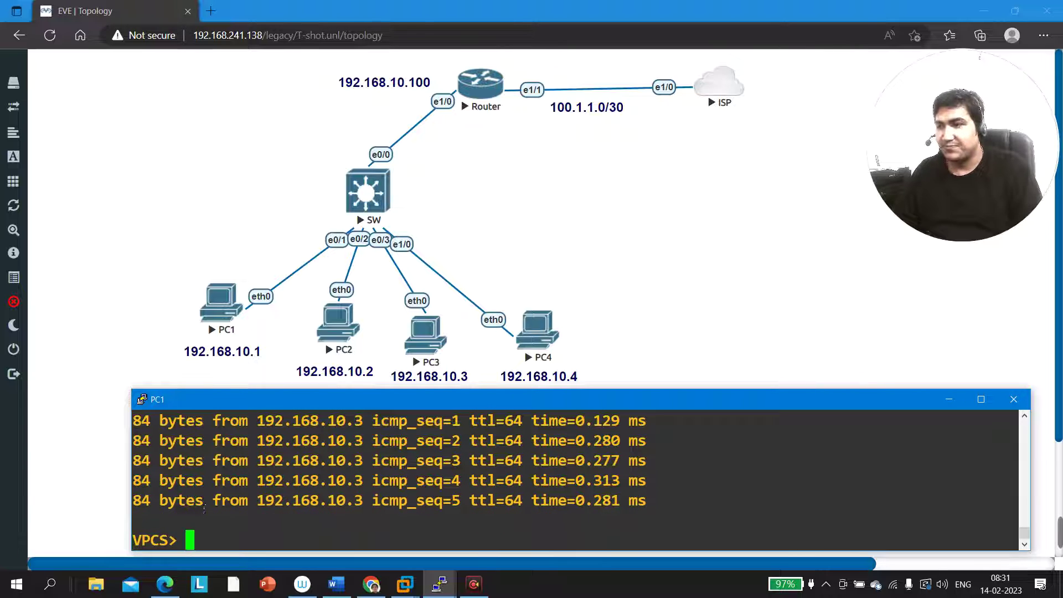
Ping PC2 at 192.168.10.2 from the PC1 console
key("Return")
type("ping ")
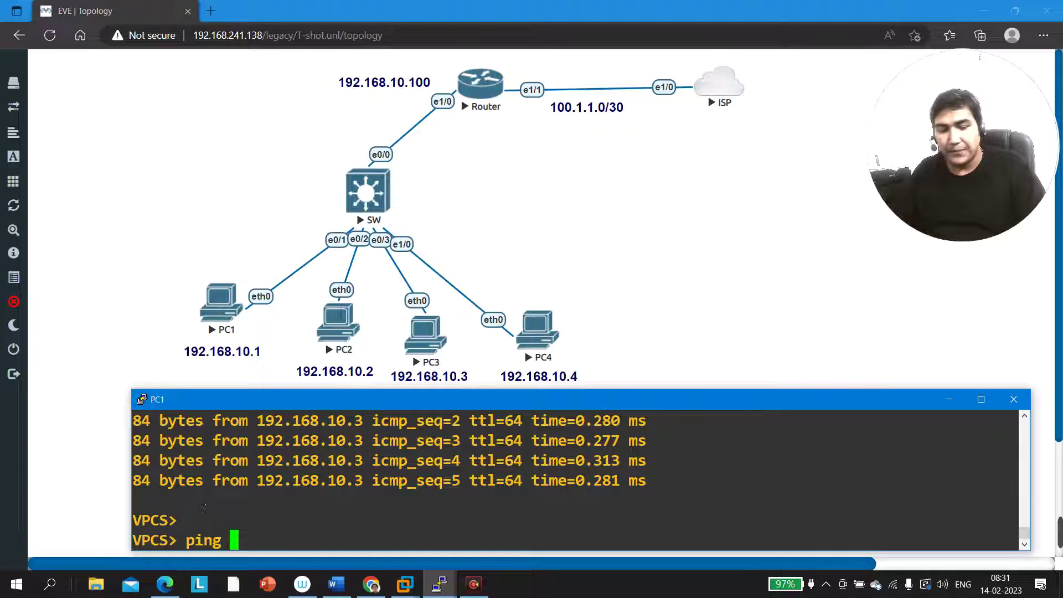
type("192.168.")
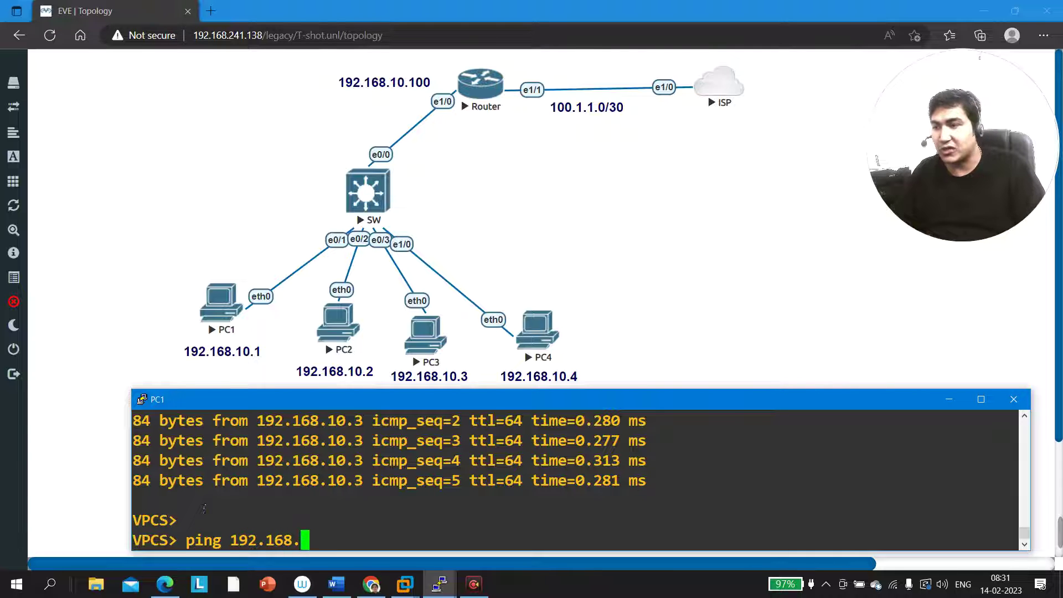
type("10.2")
key("Return")
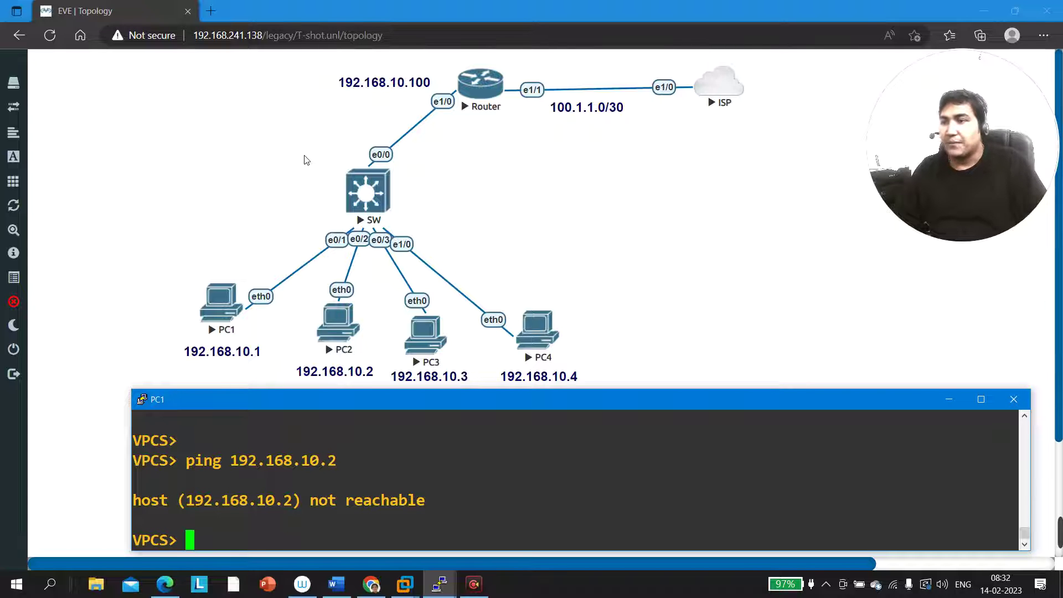
Bring the topology to the front and examine PC1, PC2 and the switch by framing them with temporary selection boxes
left_click_drag(153, 266, 72, 277)
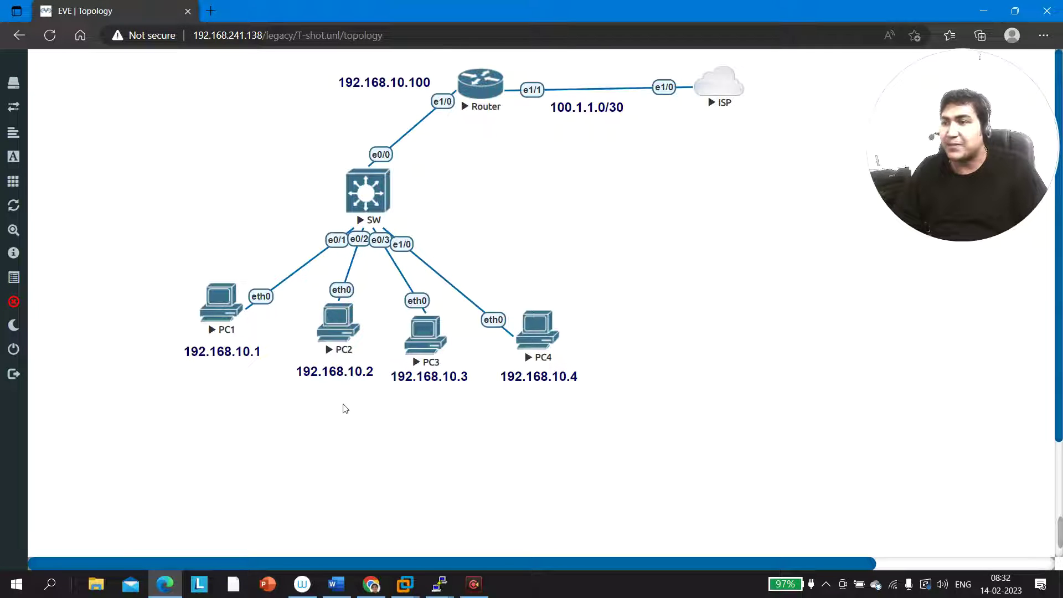
left_click_drag(345, 409, 142, 279)
left_click(201, 430)
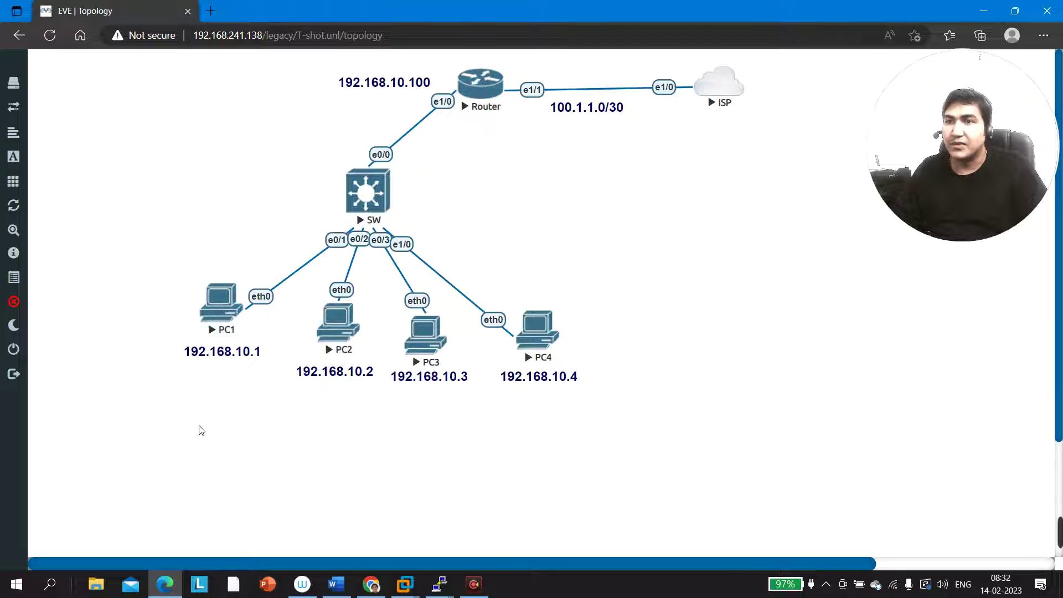
left_click_drag(287, 142, 443, 252)
left_click(513, 232)
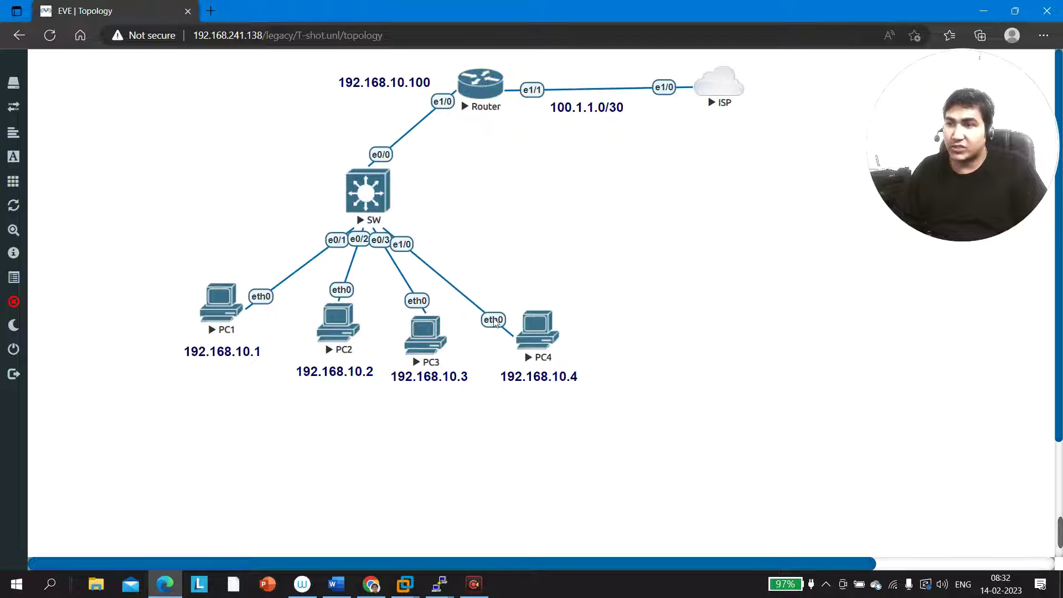
Switch to the SW console and enter privileged EXEC mode with "en"
left_click(439, 591)
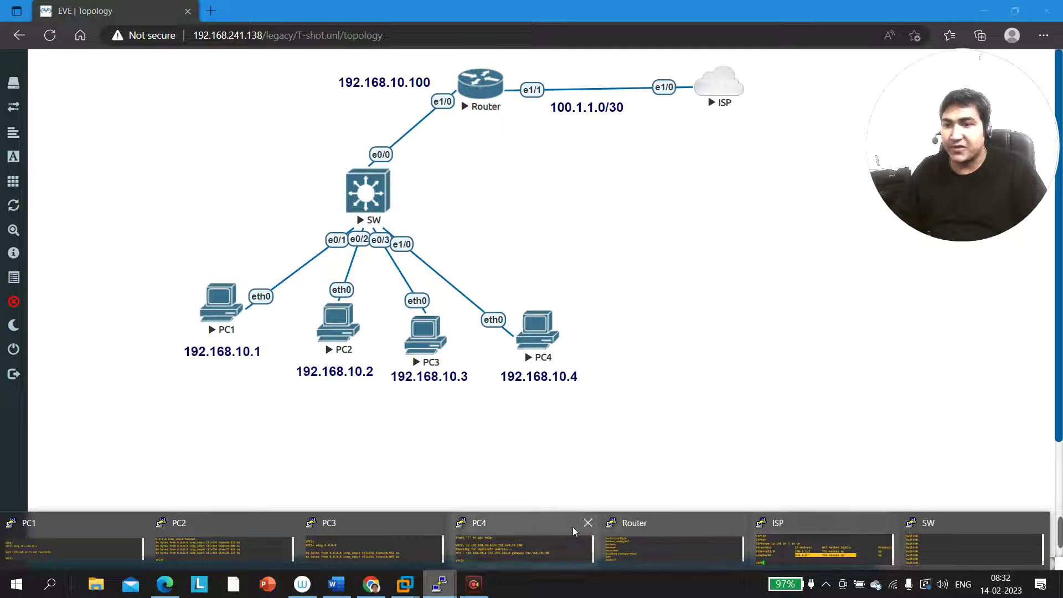
left_click(993, 558)
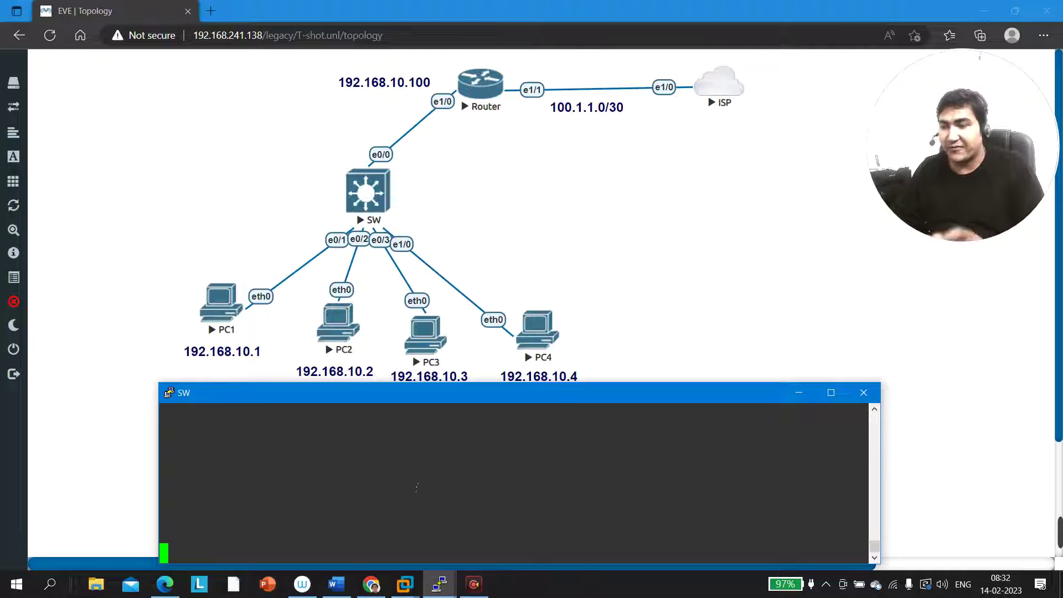
key("Return")
key("Return")
key("Return")
key("Return")
key("Return")
key("Return")
key("Return")
key("Return")
type("e")
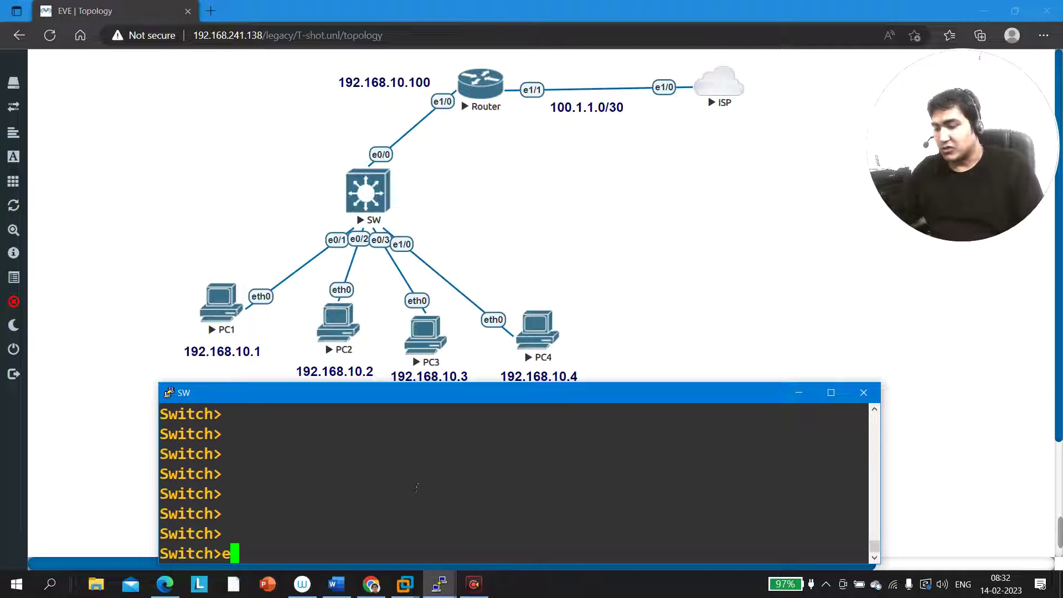
type("n")
key("Return")
key("Return")
key("Return")
key("Return")
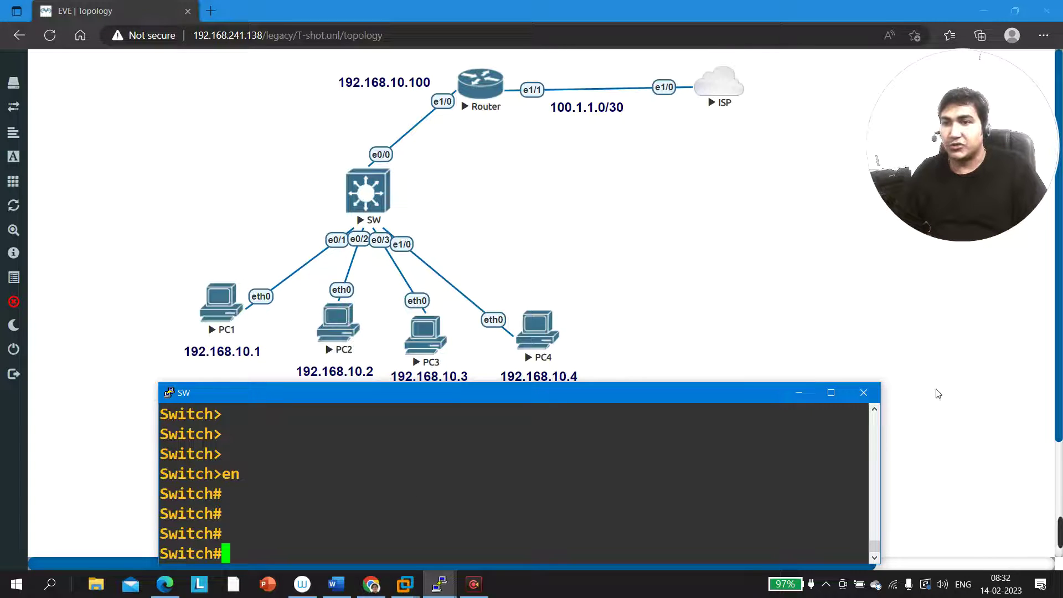
Enlarge the SW console and list the switch's VLANs and port assignments with "show vlan brief"
left_click(831, 392)
type("sh")
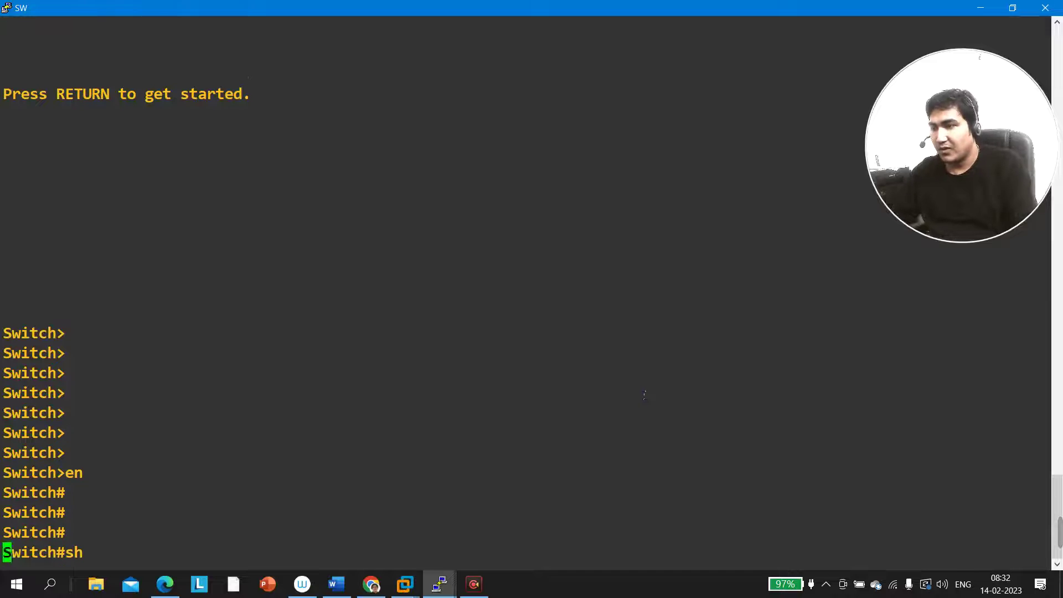
key("Tab")
type("vl")
key("Tab")
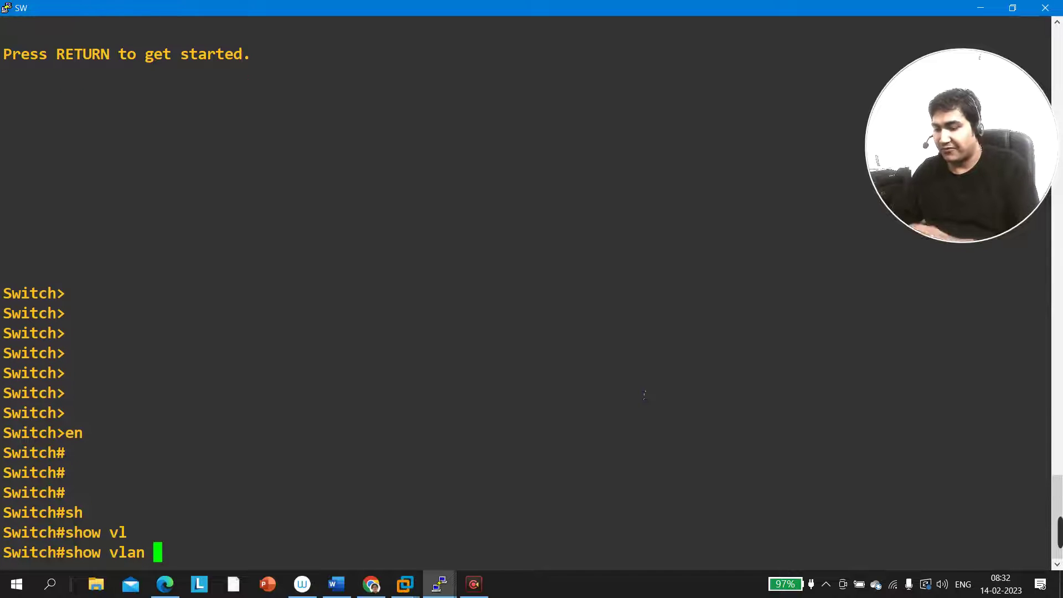
type("br")
key("Tab")
key("Return")
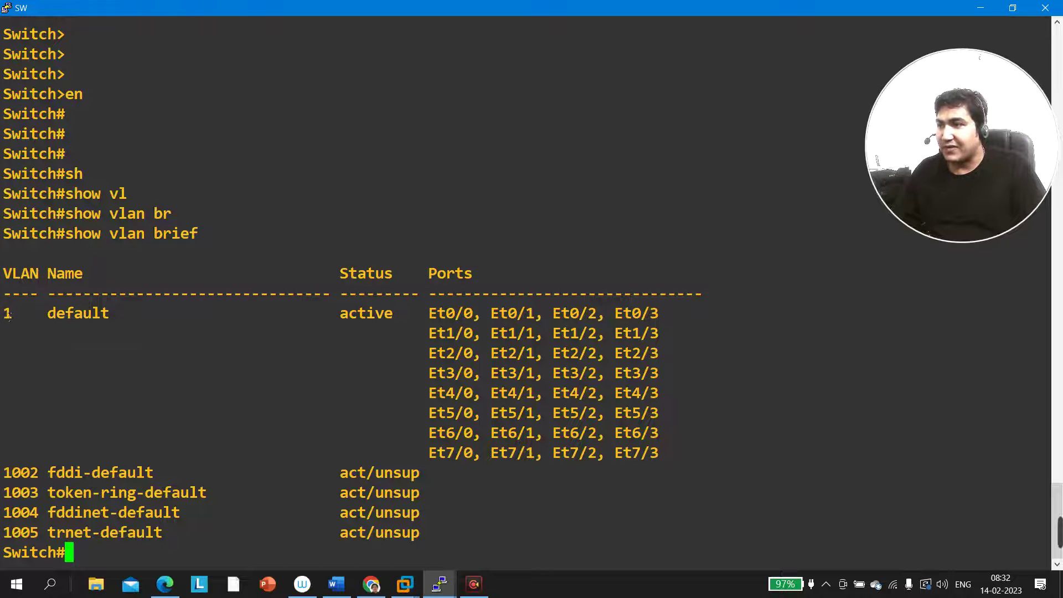
Examine the VLAN 1 port assignments, including Et0/1 and Et0/2, and compare them with the switch ports in the topology
left_click_drag(24, 316, 677, 468)
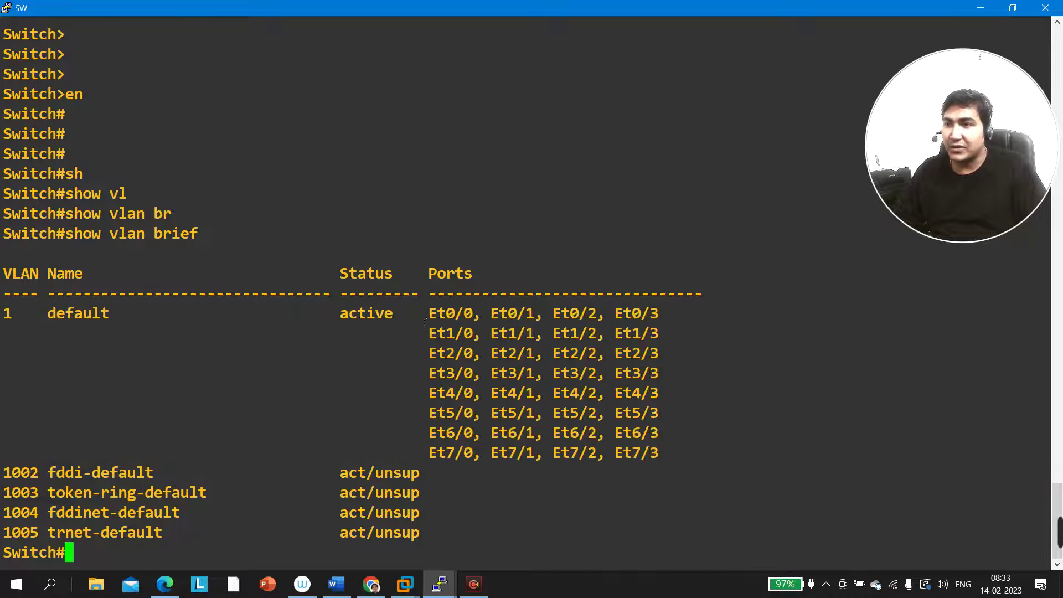
left_click_drag(490, 317, 593, 314)
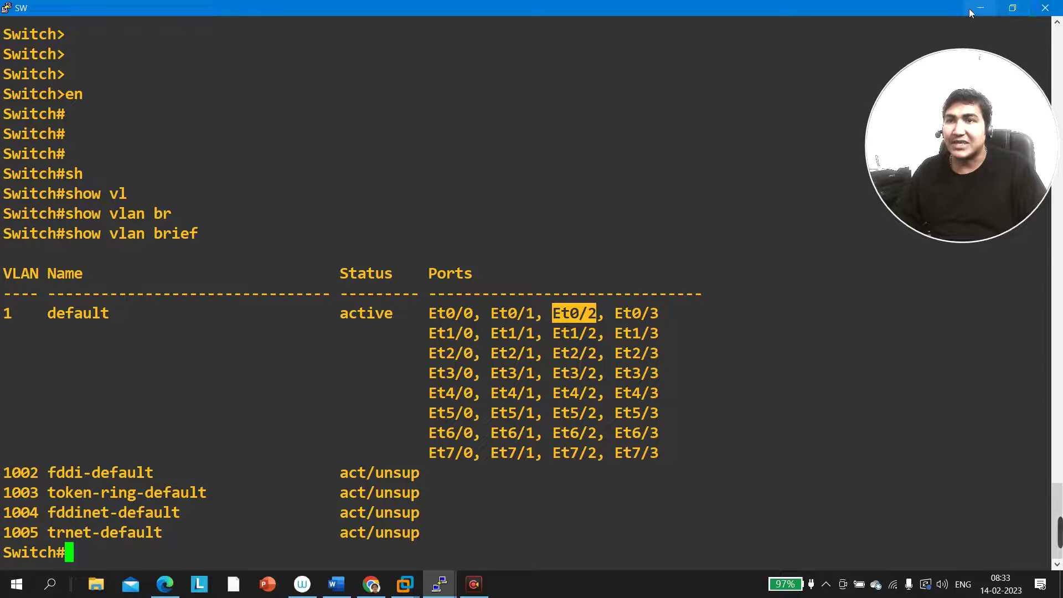
left_click(1013, 8)
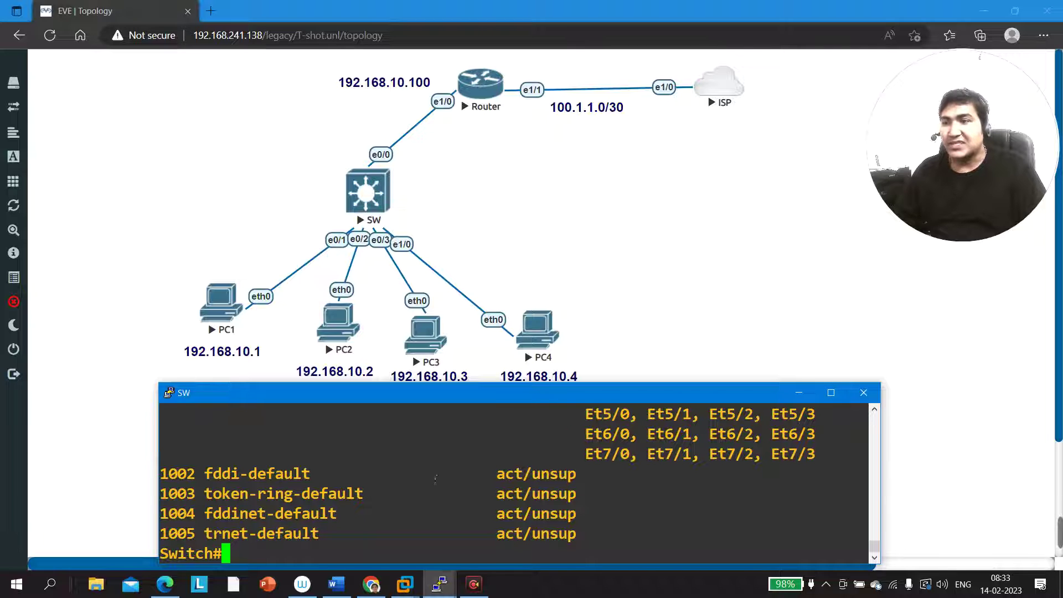
left_click(828, 391)
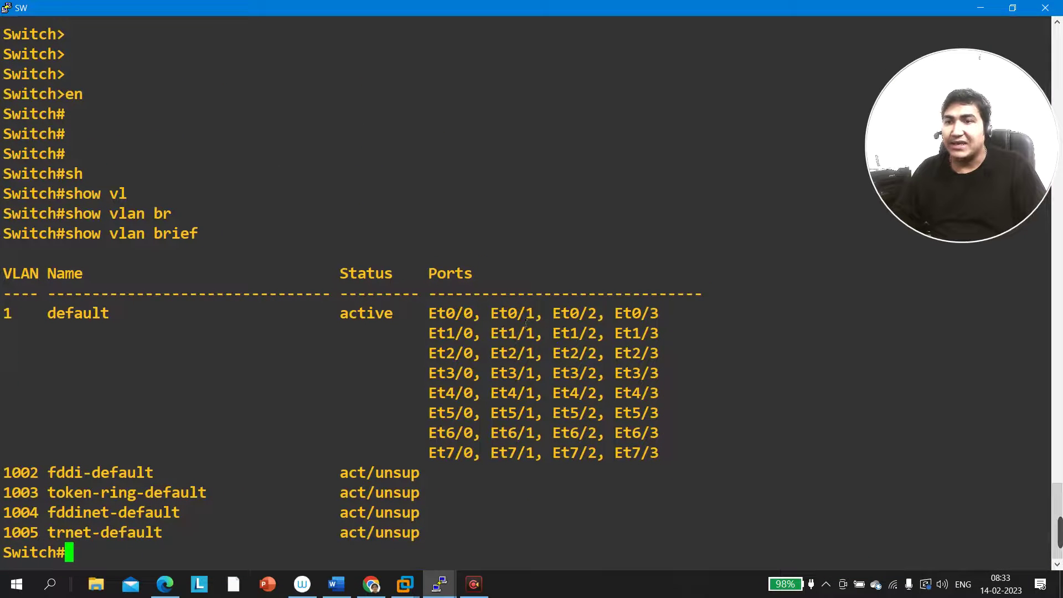
Add some blank prompt lines below the VLAN table and begin a new "show" command
key("Return")
key("Return")
key("Return")
key("Return")
key("Return")
key("Return")
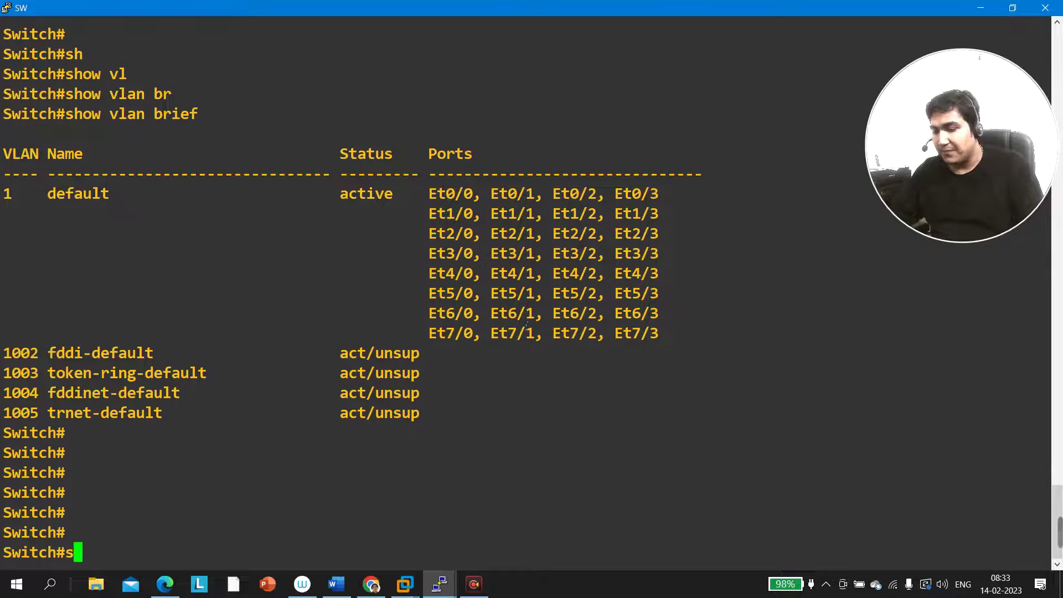
type("sh")
key("Tab")
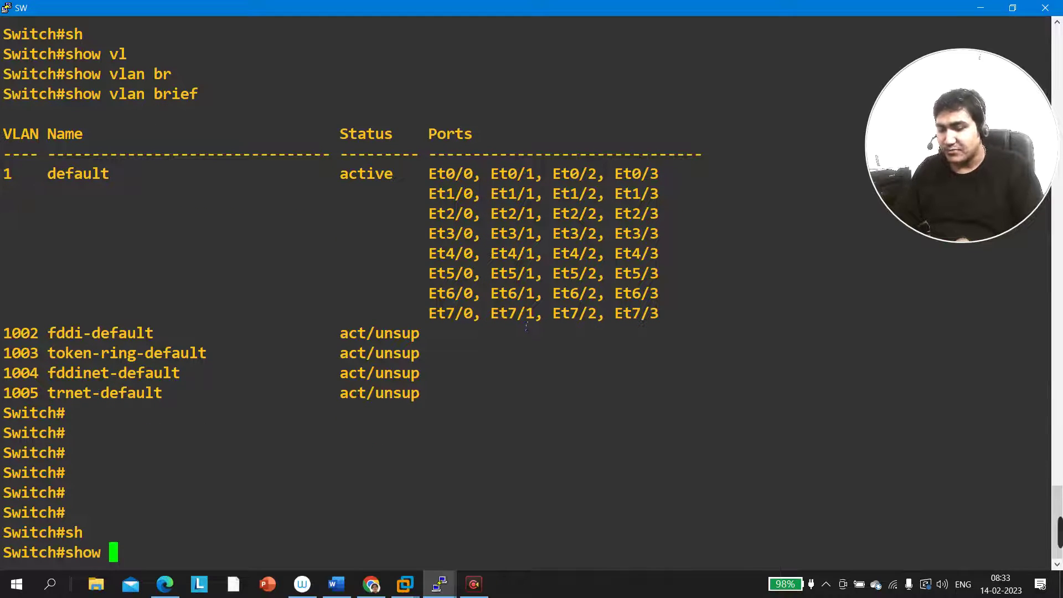
type("ru")
key("Tab")
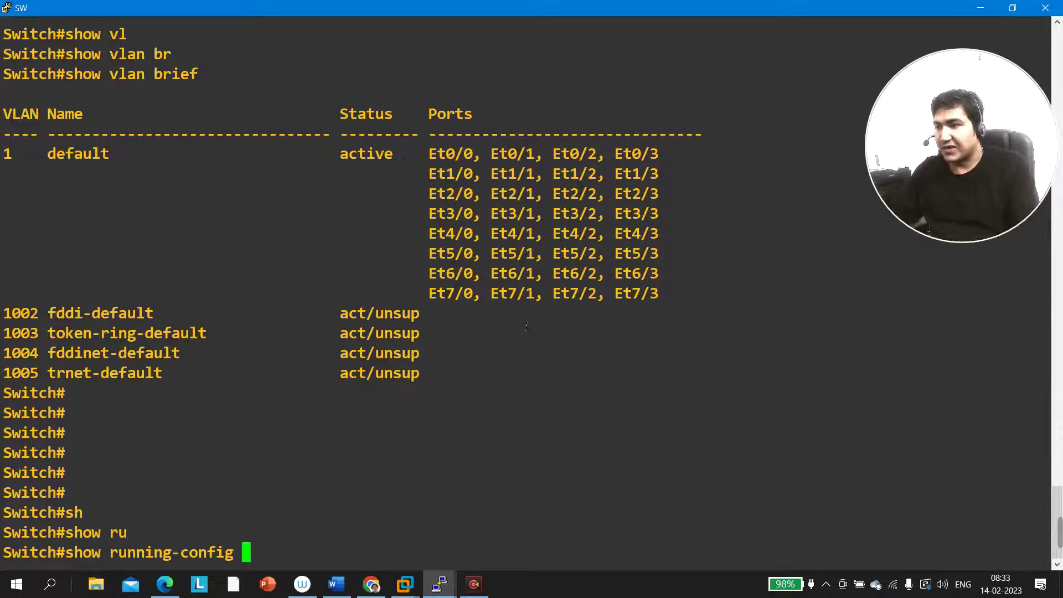
key("BackSpace")
key("BackSpace")
key("BackSpace")
key("BackSpace")
key("BackSpace")
key("BackSpace")
key("BackSpace")
key("BackSpace")
key("BackSpace")
key("BackSpace")
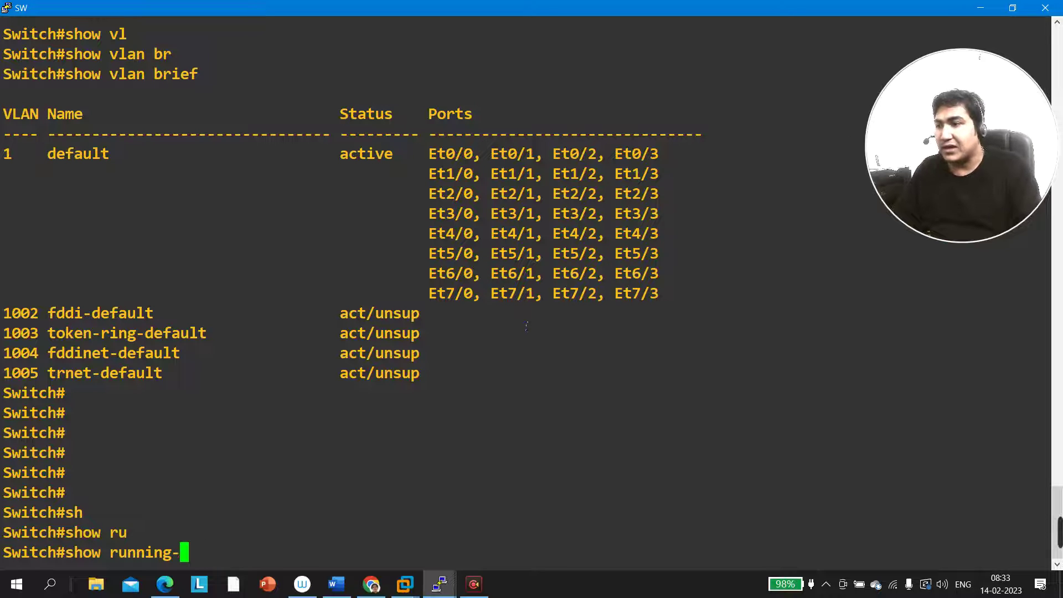
key("BackSpace")
key("BackSpace")
key("BackSpace")
key("BackSpace")
key("BackSpace")
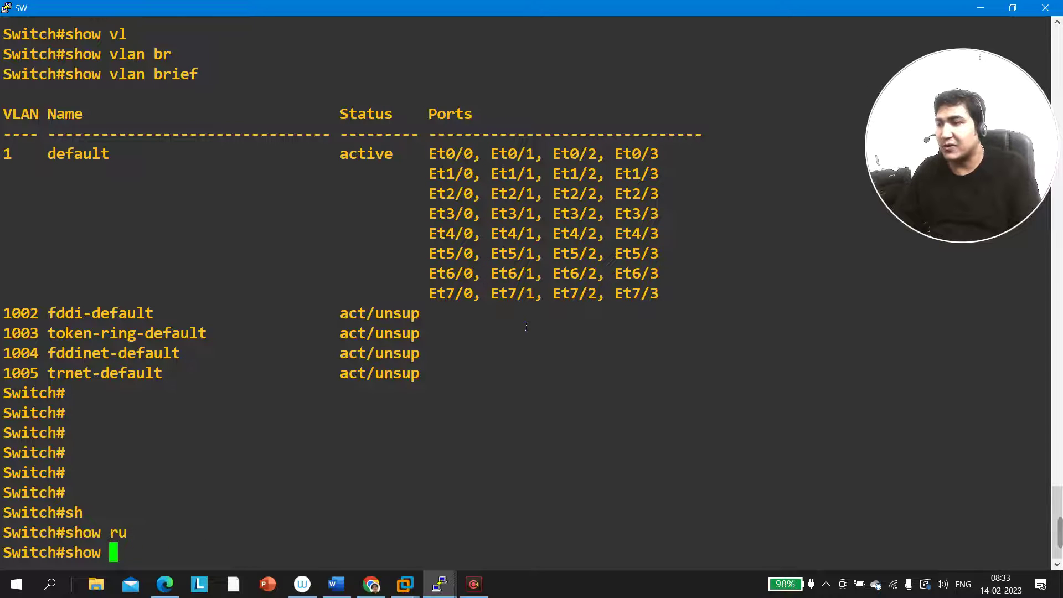
Complete the command as "show interfaces status" and run it to list the switch's port states
type("int")
key("Tab")
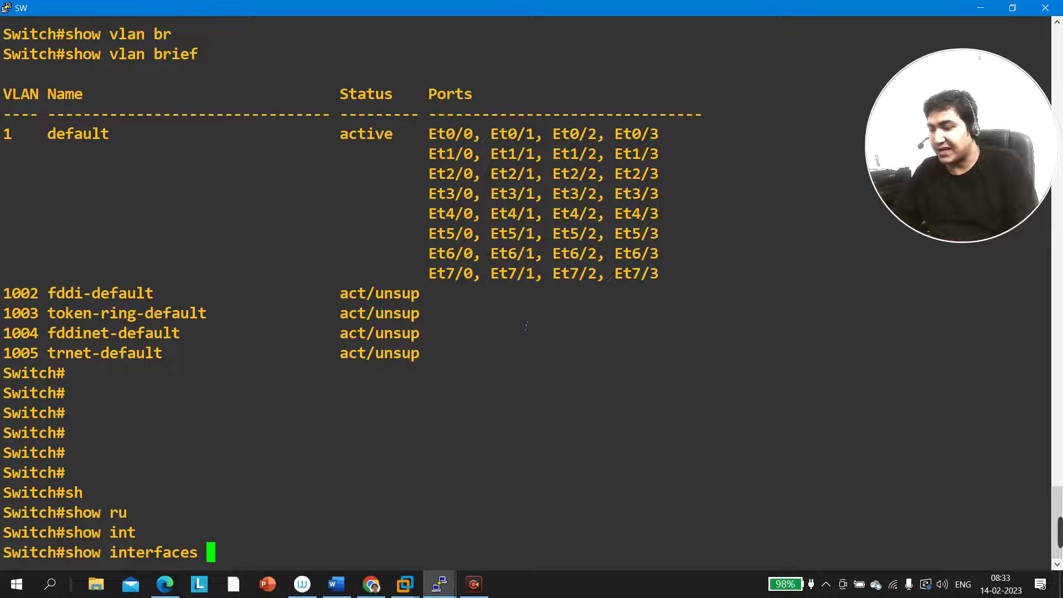
type("st")
key("Tab")
type("atu")
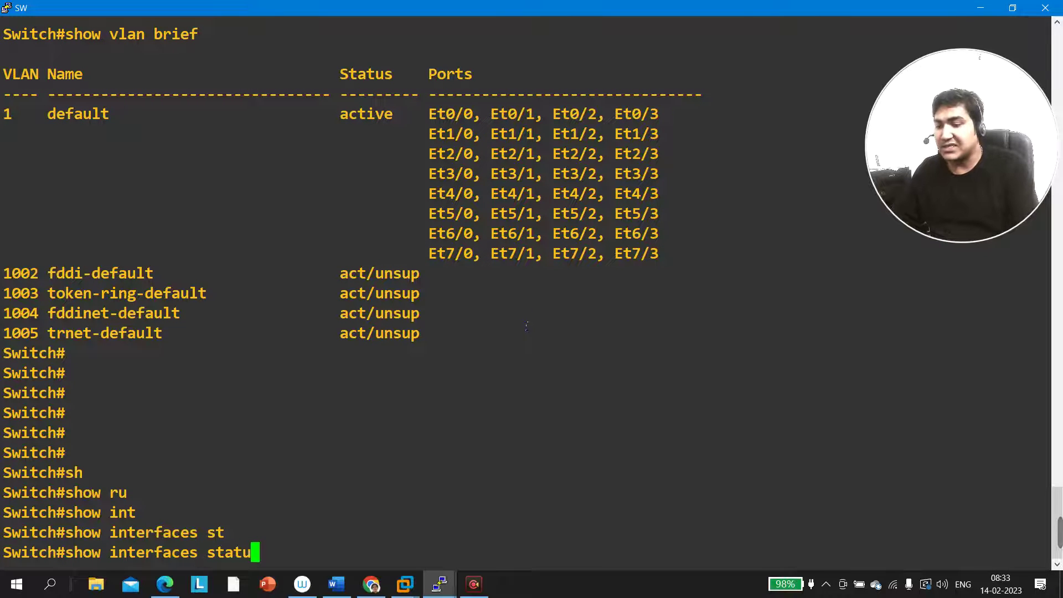
key("Tab")
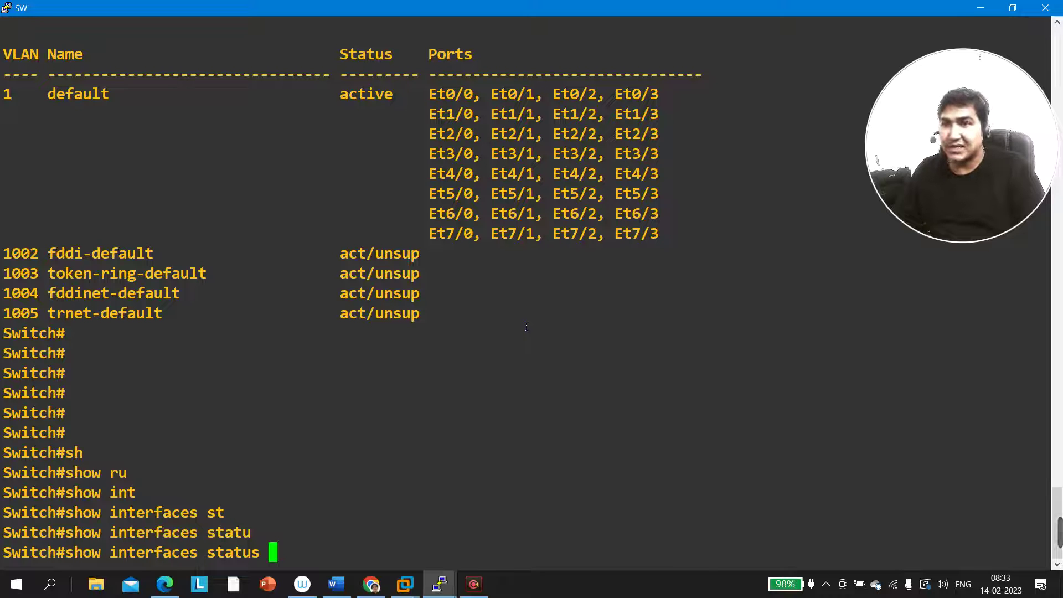
key("Return")
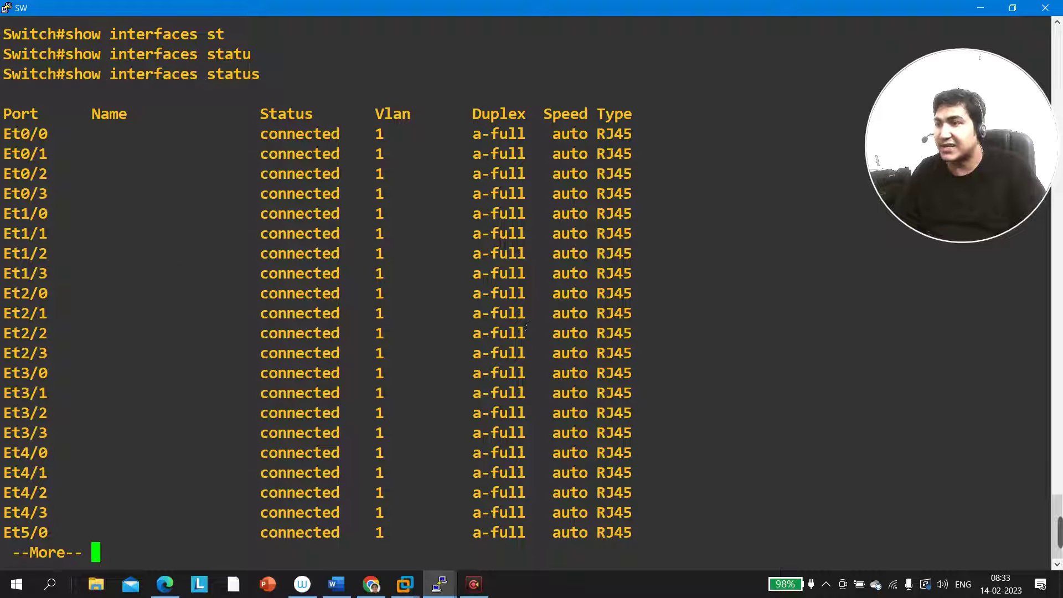
Examine the status, VLAN, duplex, speed and type entries by highlighting port rows, and bring the topology back into view
left_click_drag(3, 133, 694, 289)
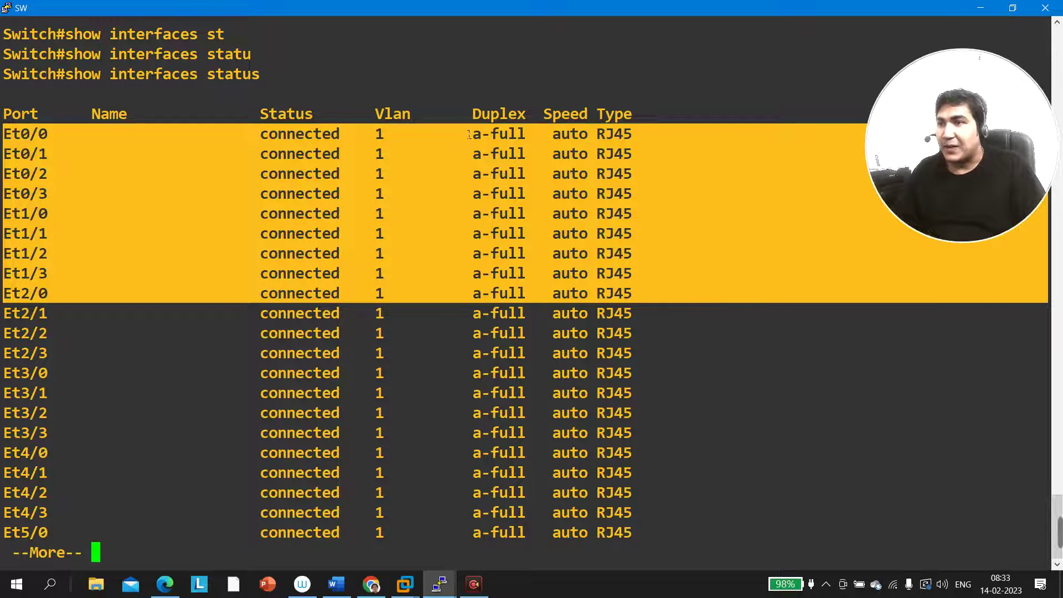
left_click_drag(469, 135, 644, 137)
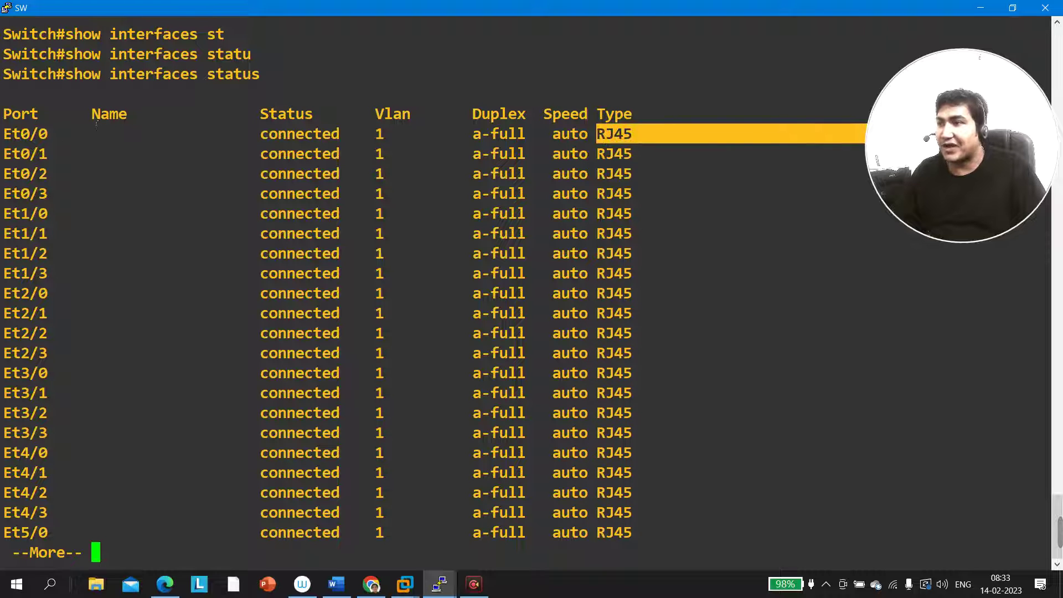
left_click_drag(22, 135, 320, 272)
left_click_drag(11, 294, 363, 403)
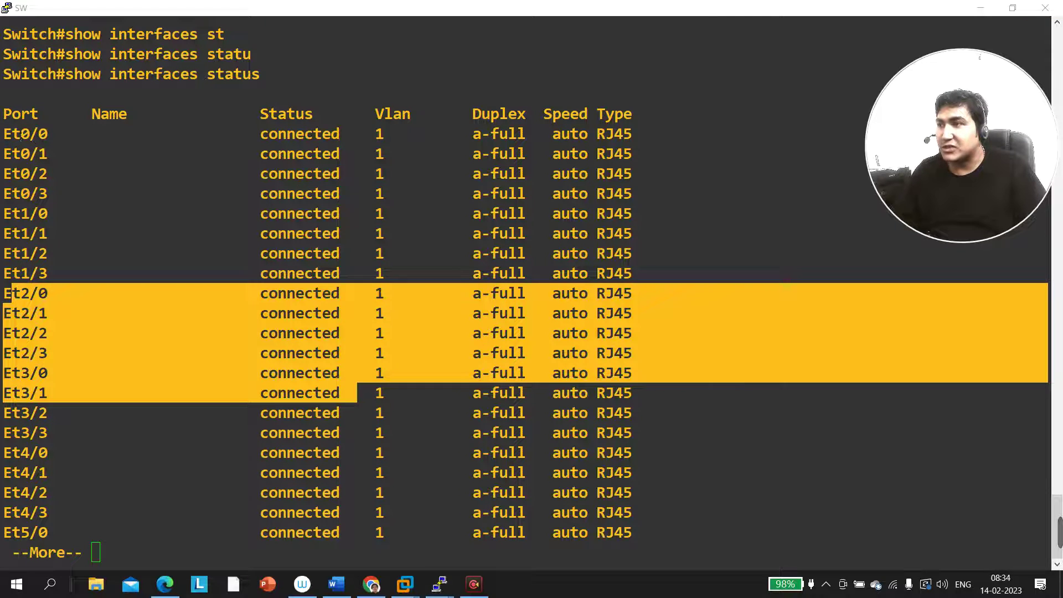
left_click_drag(20, 137, 128, 144)
left_click_drag(14, 154, 653, 242)
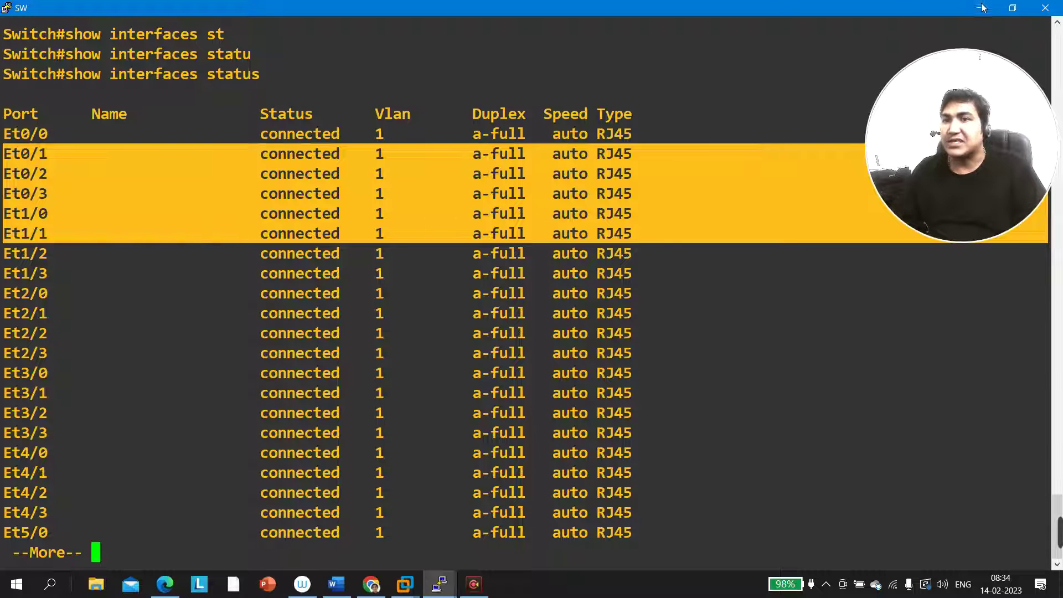
left_click(1013, 7)
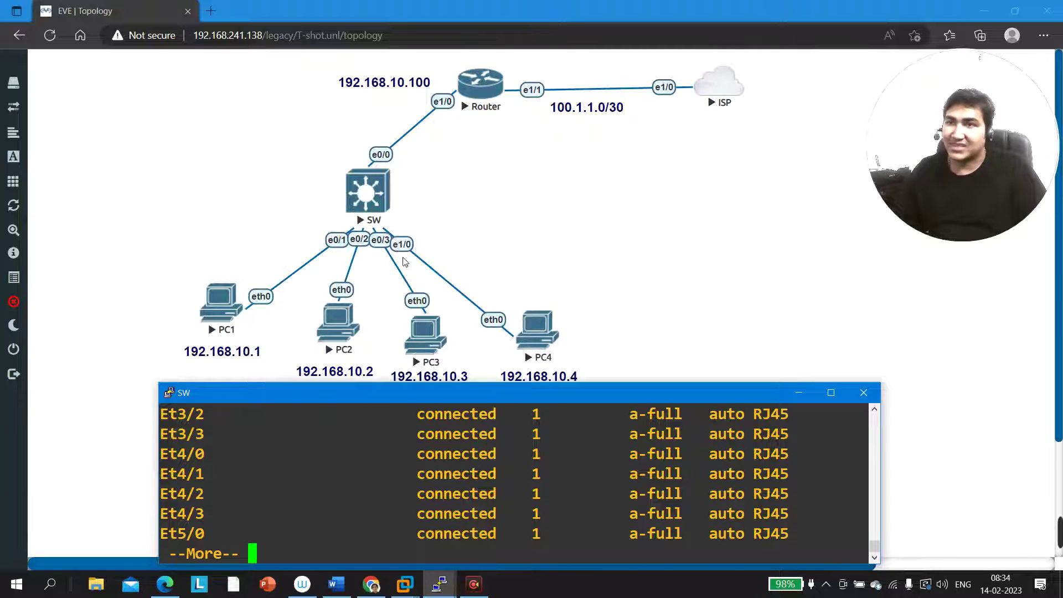
Quit the paged interface listing back to the switch prompt and minimize the SW console
key("q")
key("Return")
key("Return")
key("Return")
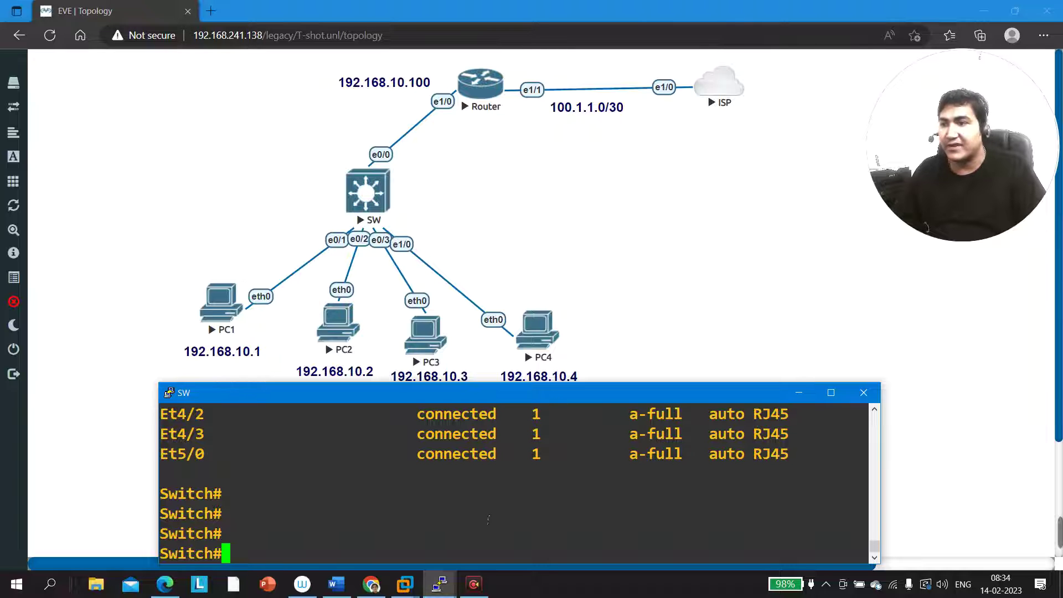
left_click(799, 393)
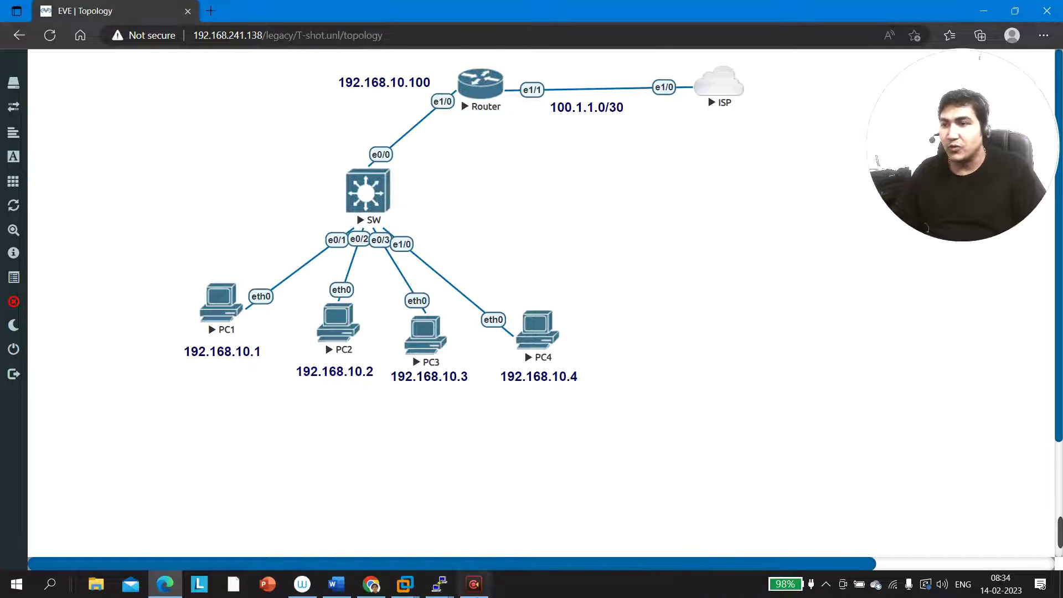
Ping PC4 at 192.168.10.4 from the PC3 console
mouse_move(439, 585)
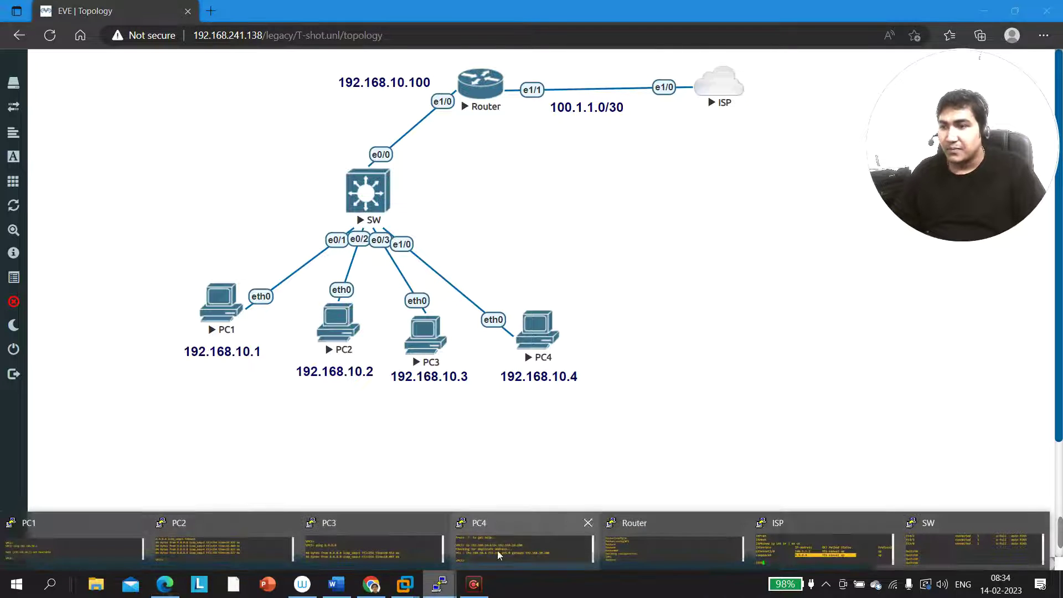
left_click(400, 543)
key("Return")
type("pi")
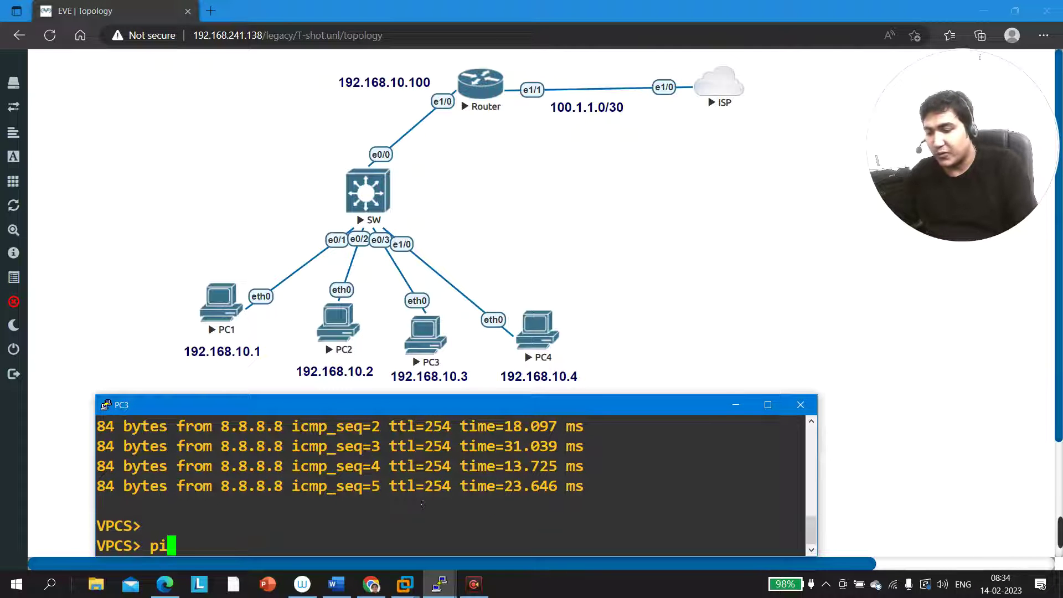
type("ng 192.")
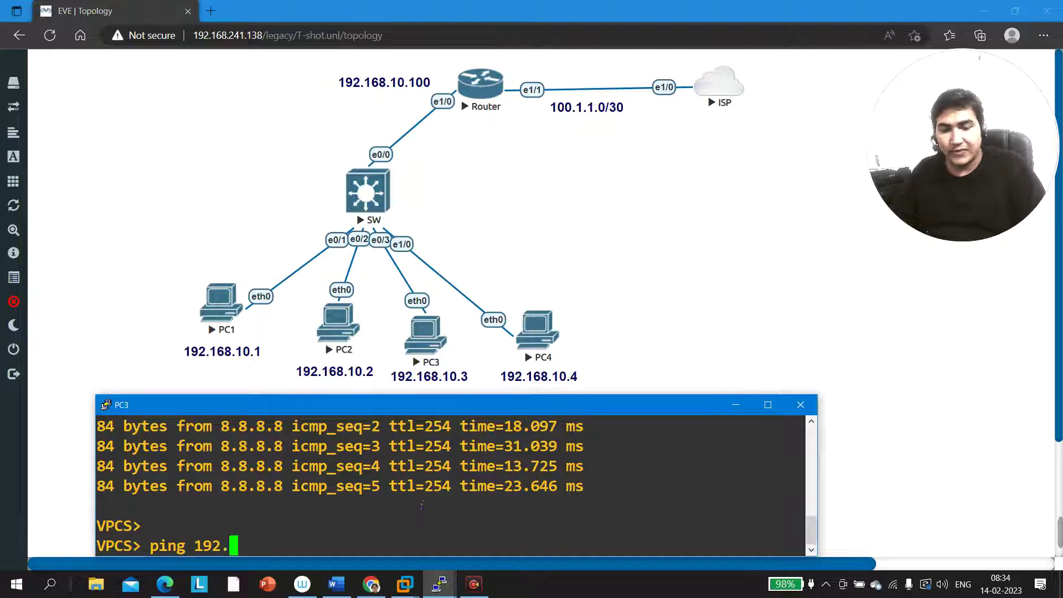
type("168.10.4")
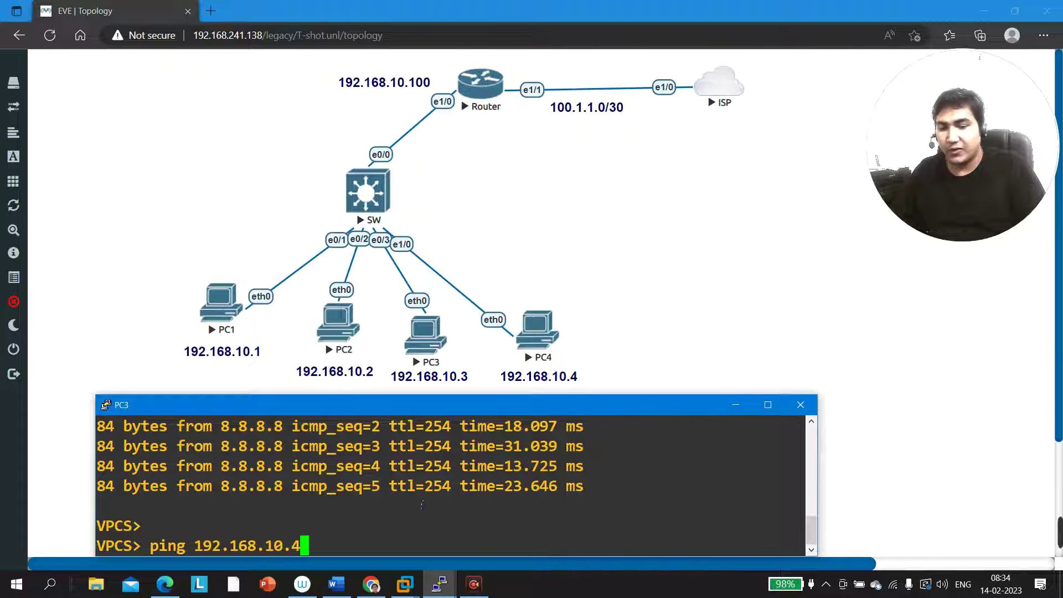
key("Return")
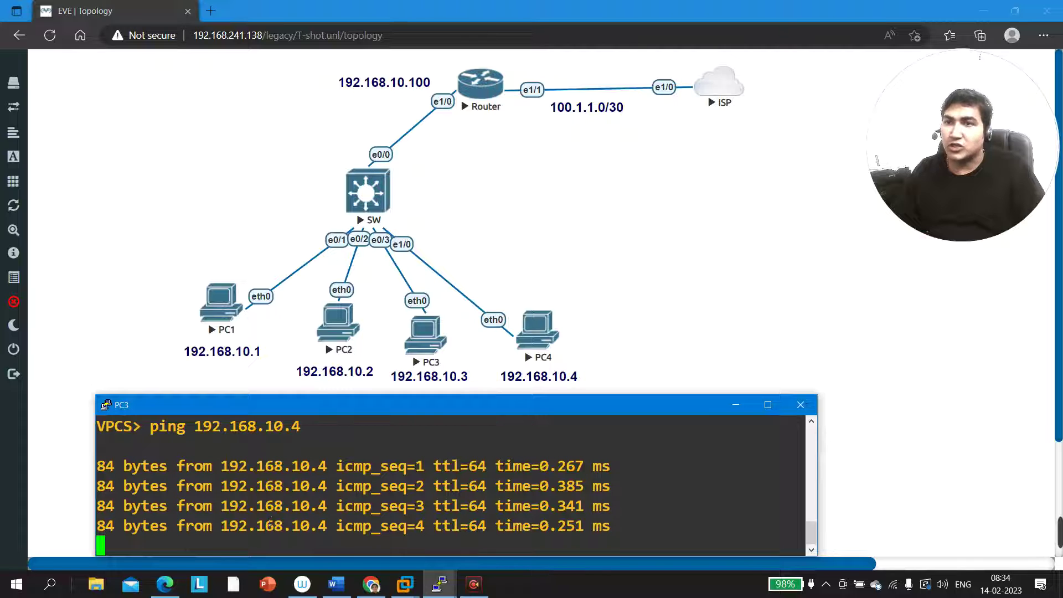
key("Return")
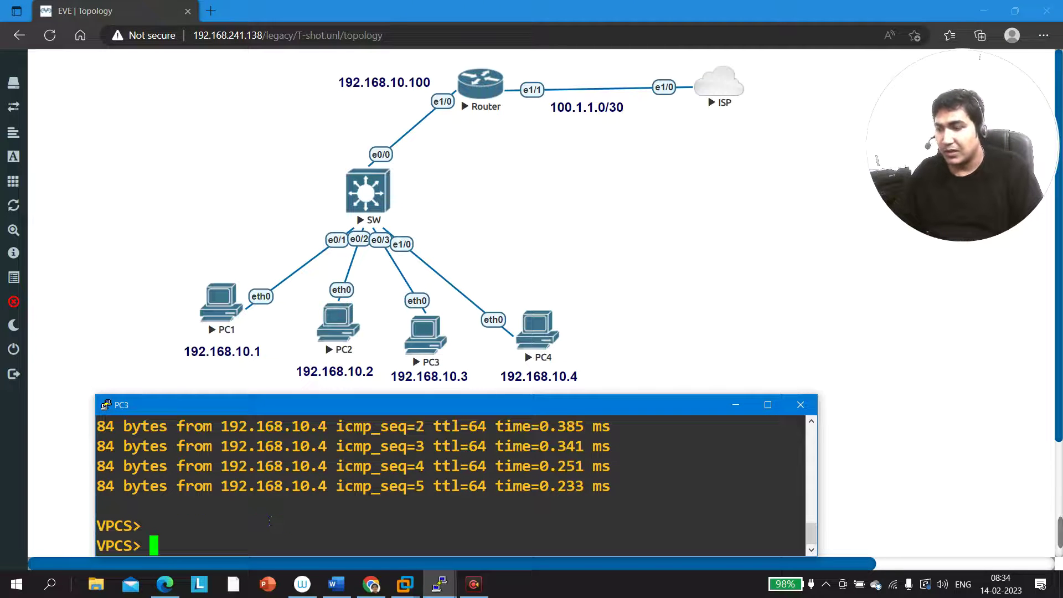
Ping PC1 at 192.168.10.1 from the PC3 console
key("Up")
key("BackSpace")
type("192.168.10.1")
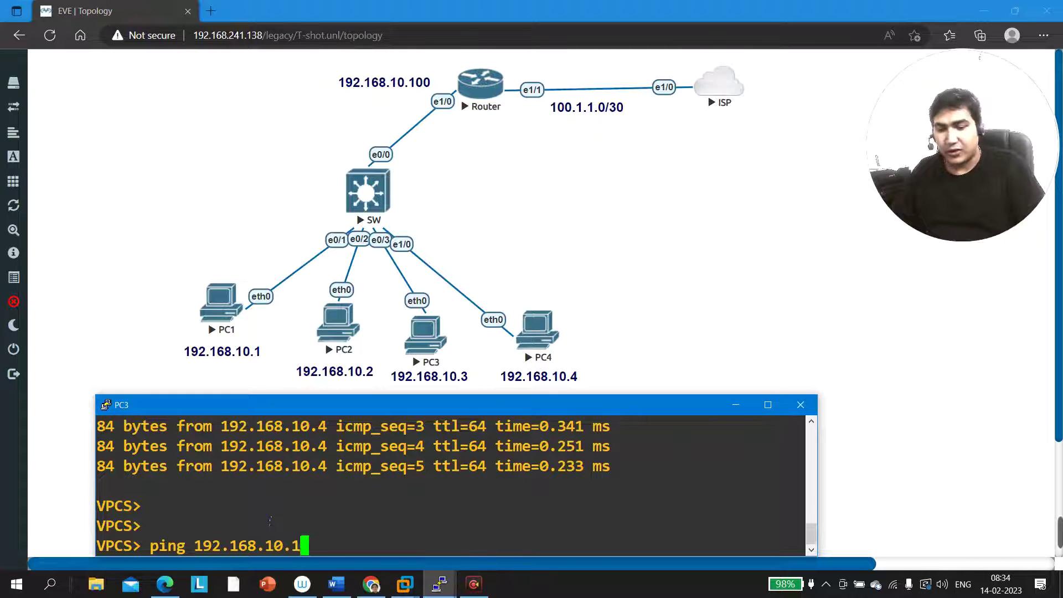
key("Return")
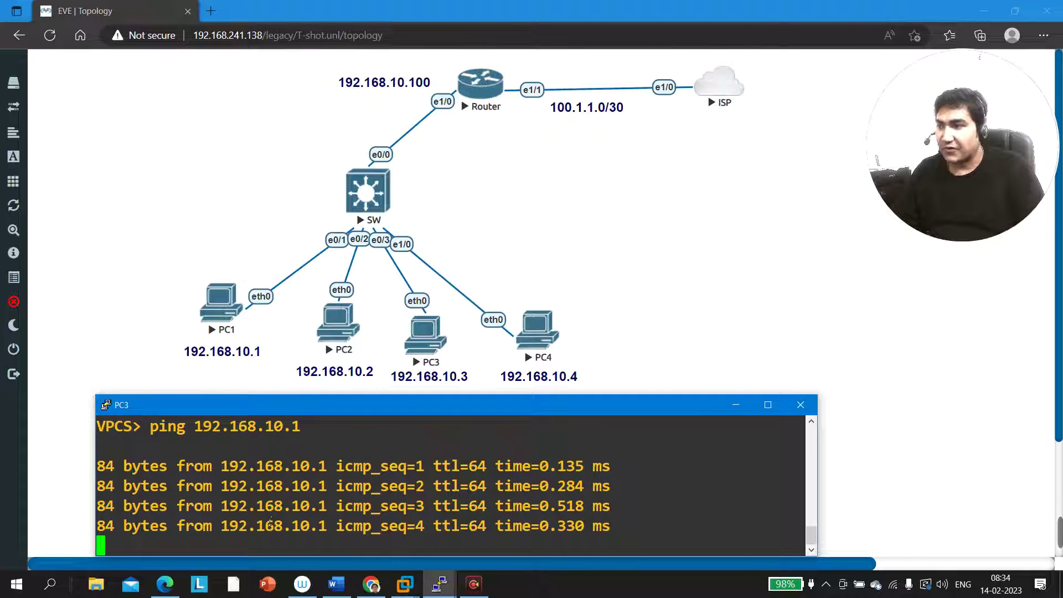
key("Return")
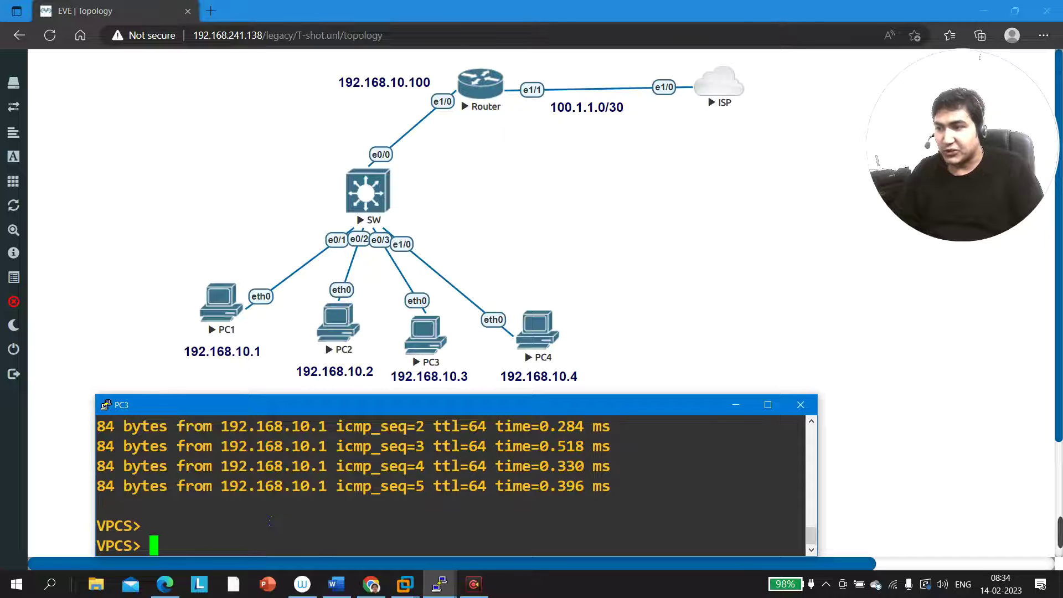
Ping PC2 at 192.168.10.2 from the PC3 console
key("Up")
key("BackSpace")
type("2.168.10.2")
key("Return")
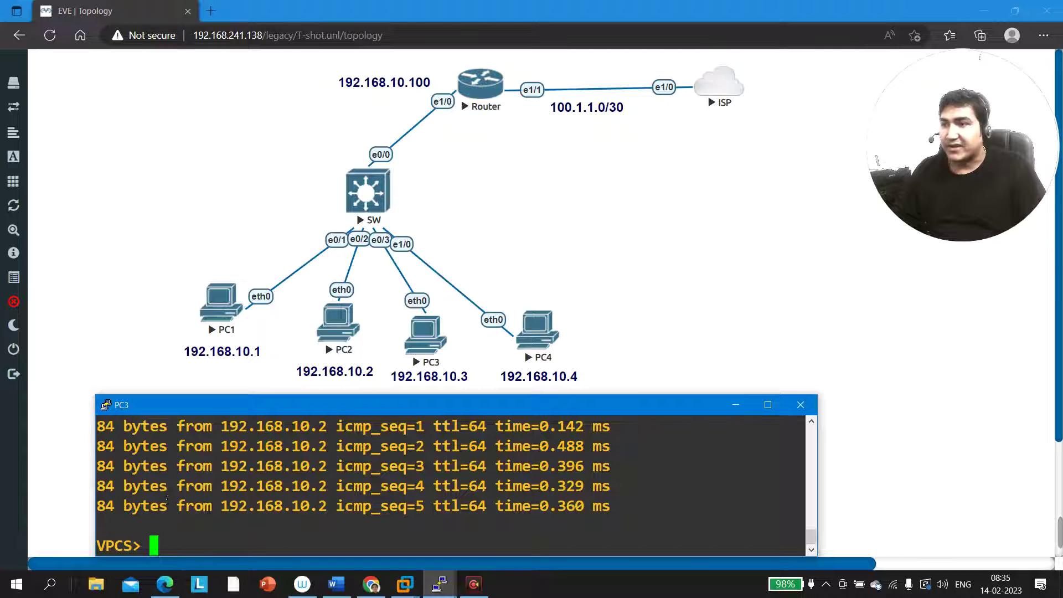
Minimize the PC3 console and return to the SW console
left_click(735, 409)
left_click(440, 585)
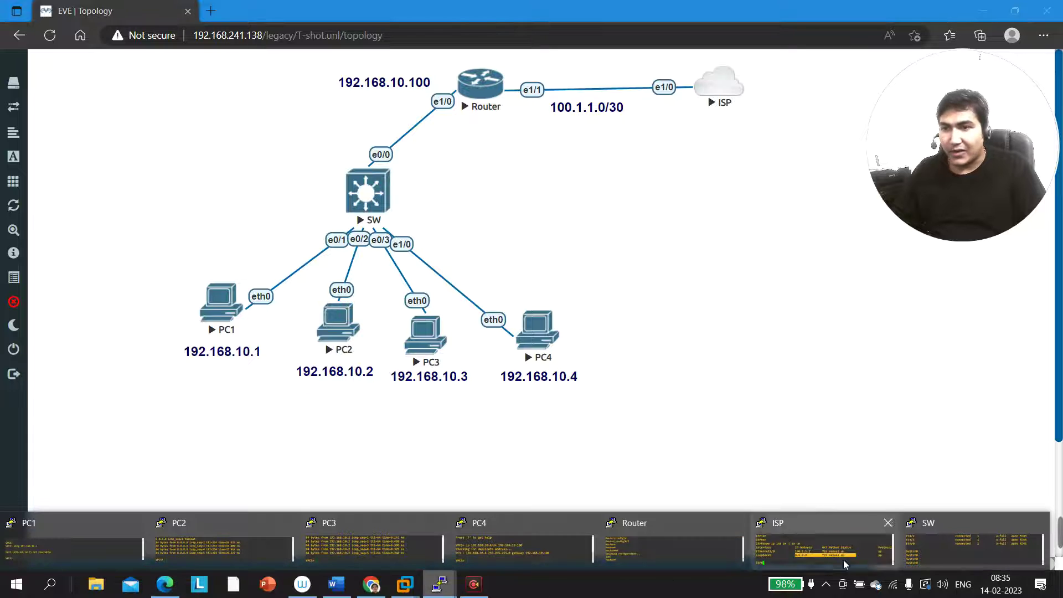
left_click(946, 543)
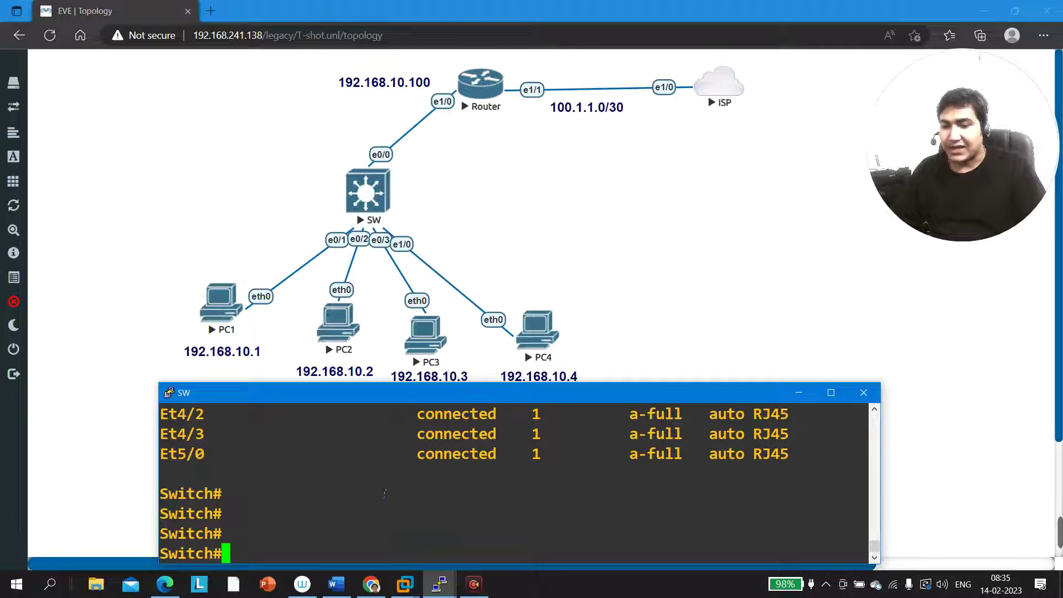
Display the running configuration of switch interface e0/3 and examine its settings
key("Return")
type("sh")
key("Tab")
type("run")
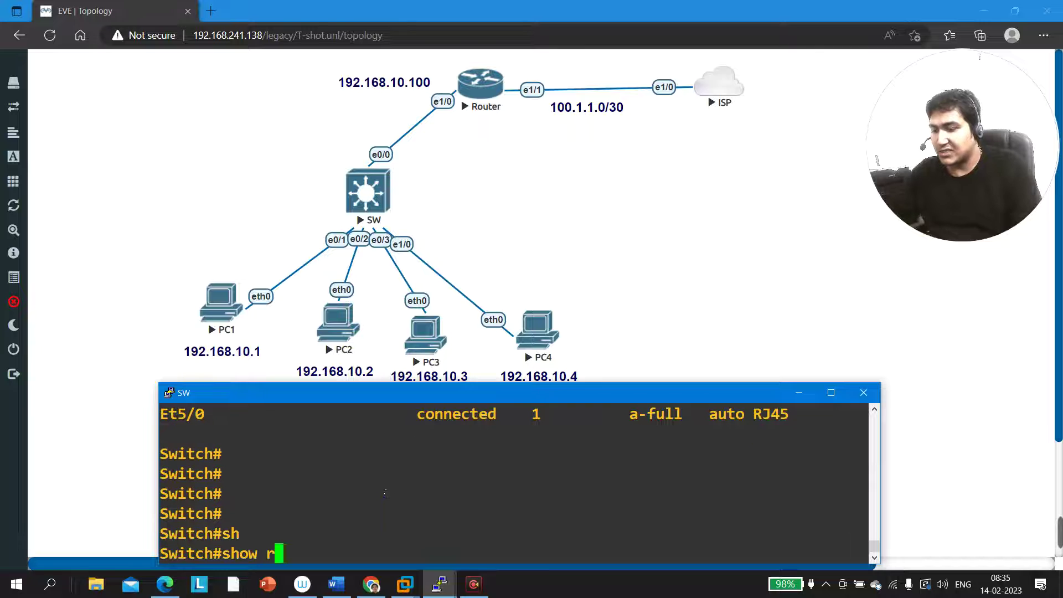
key("Tab")
type("int ")
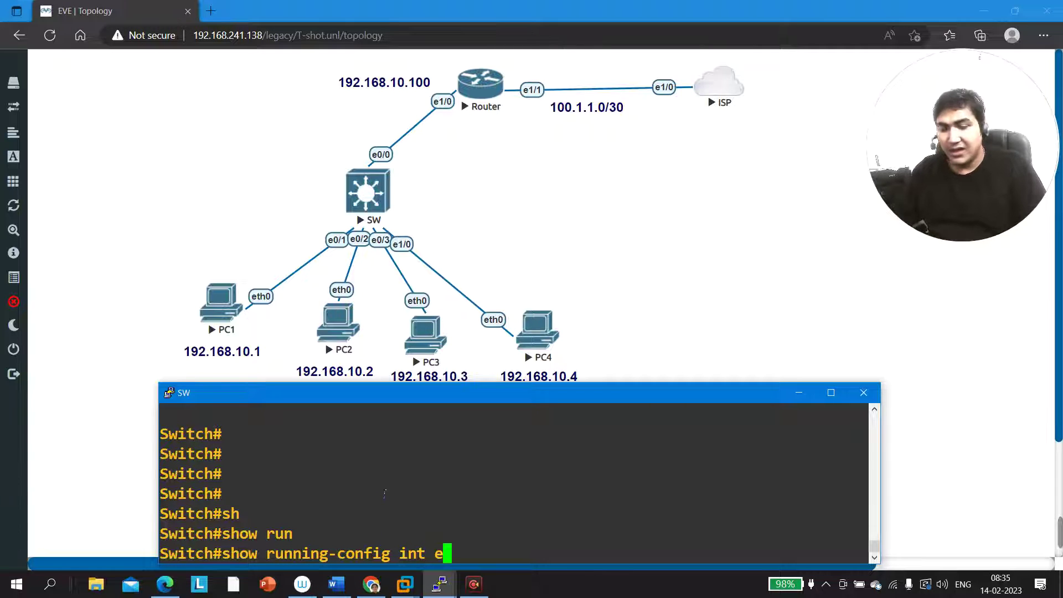
type("e0/2")
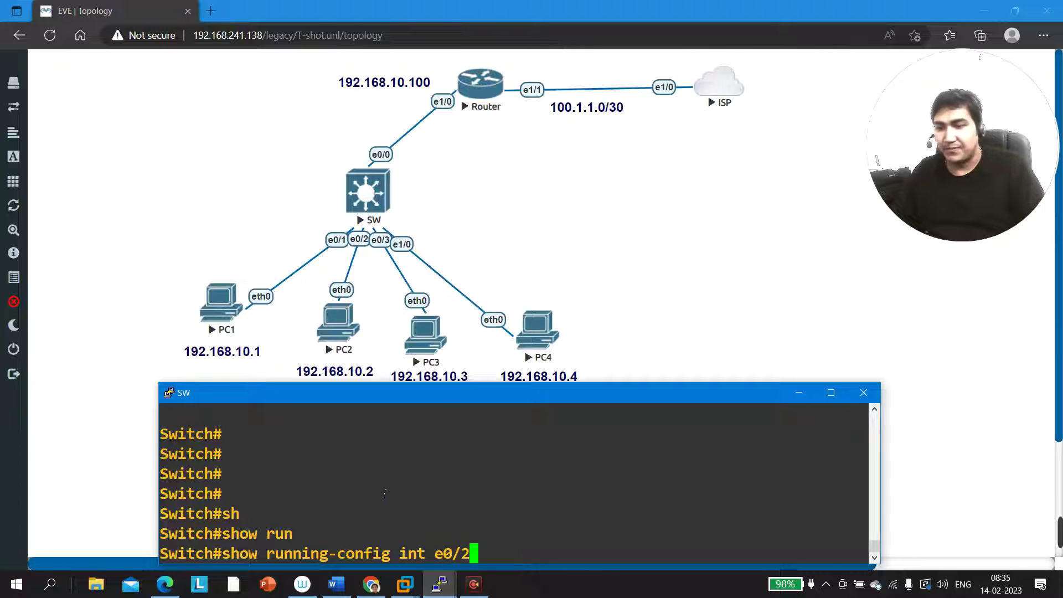
key("BackSpace")
type("3")
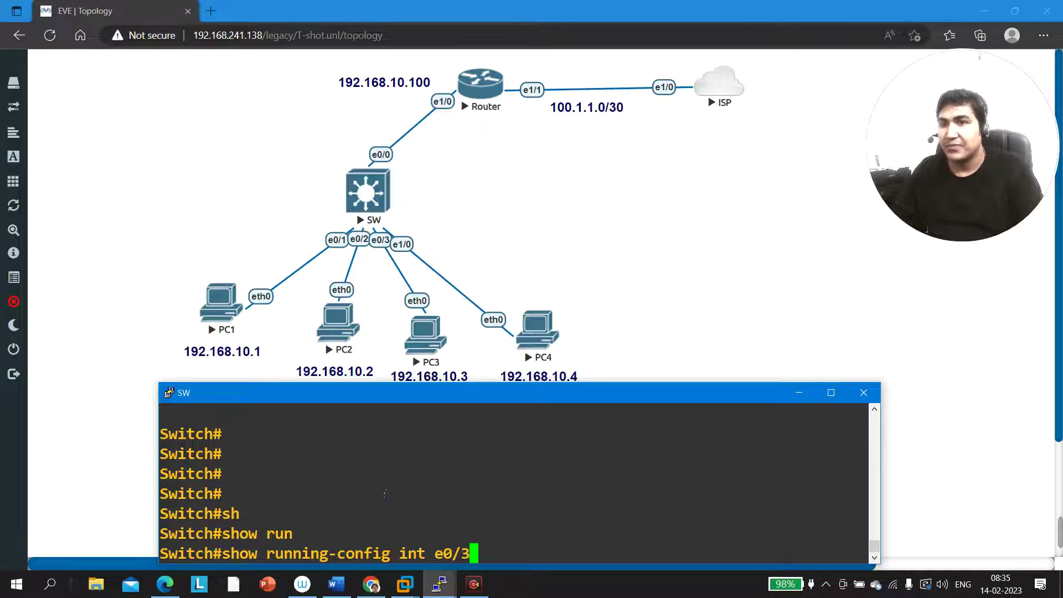
key("Return")
scroll(236, 493, "up", 2)
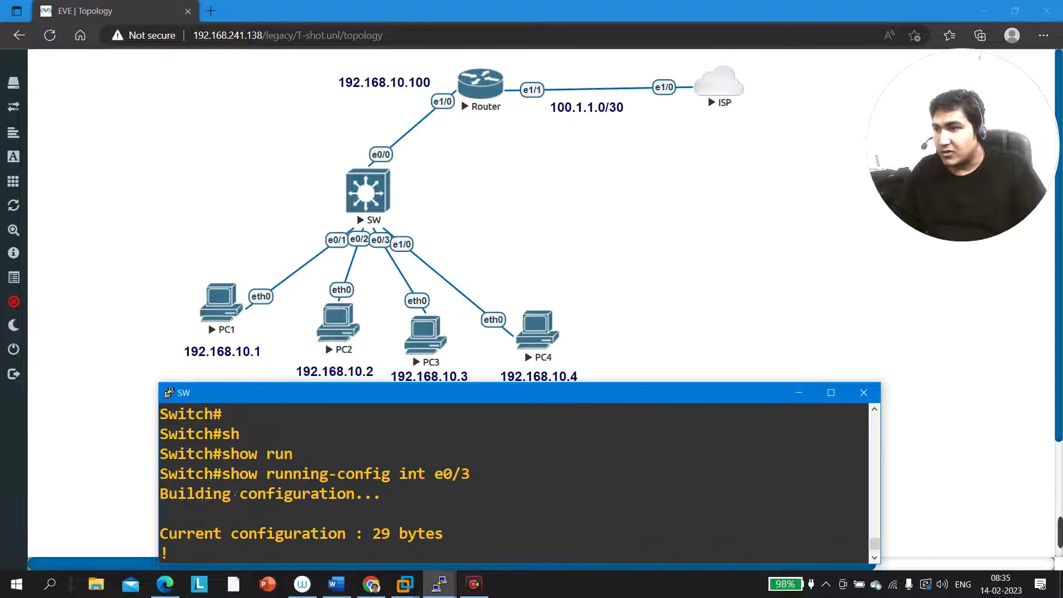
scroll(247, 505, "down", 2)
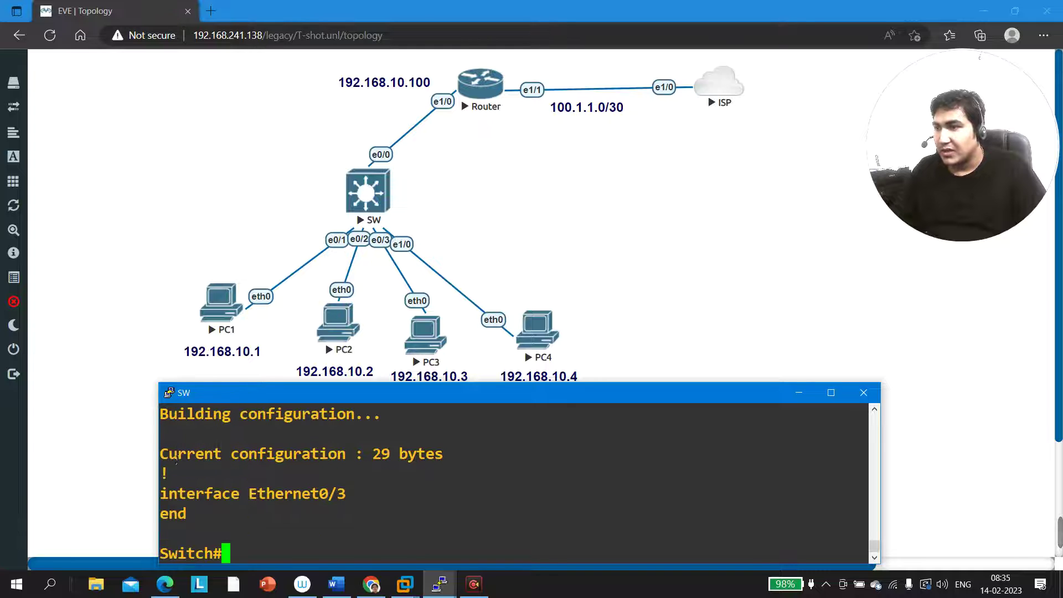
left_click_drag(175, 458, 447, 463)
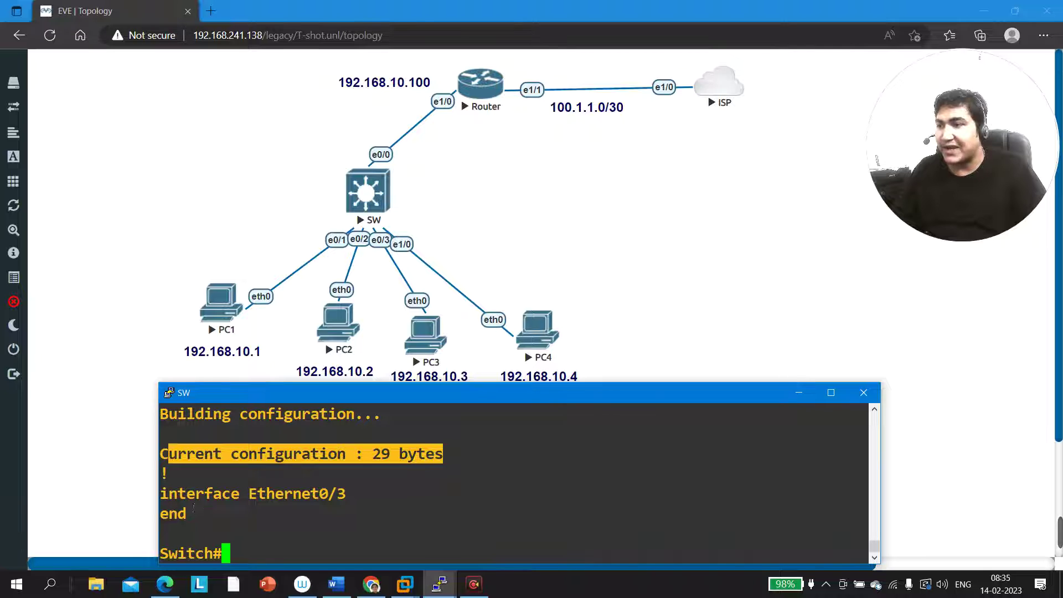
left_click_drag(194, 507, 142, 496)
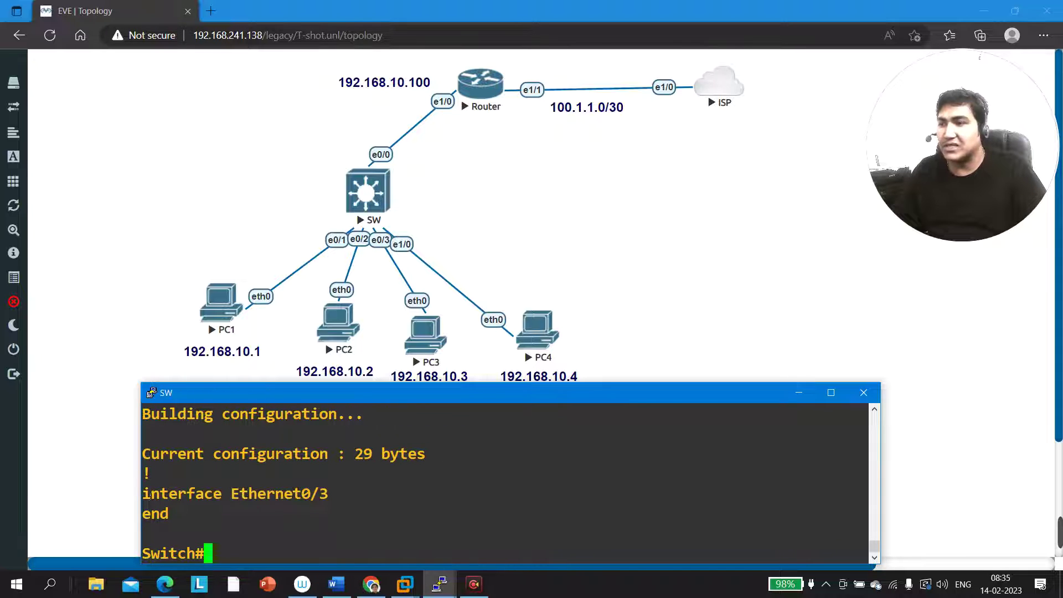
Show the switch's port-security summary and enlarge the SW console to read it
key("Return")
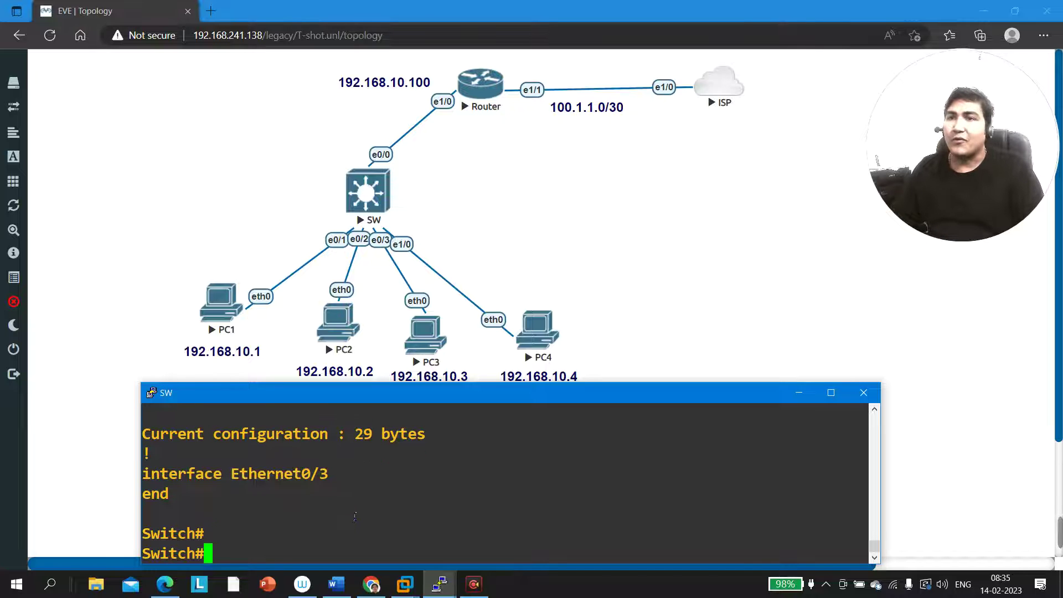
type("sh")
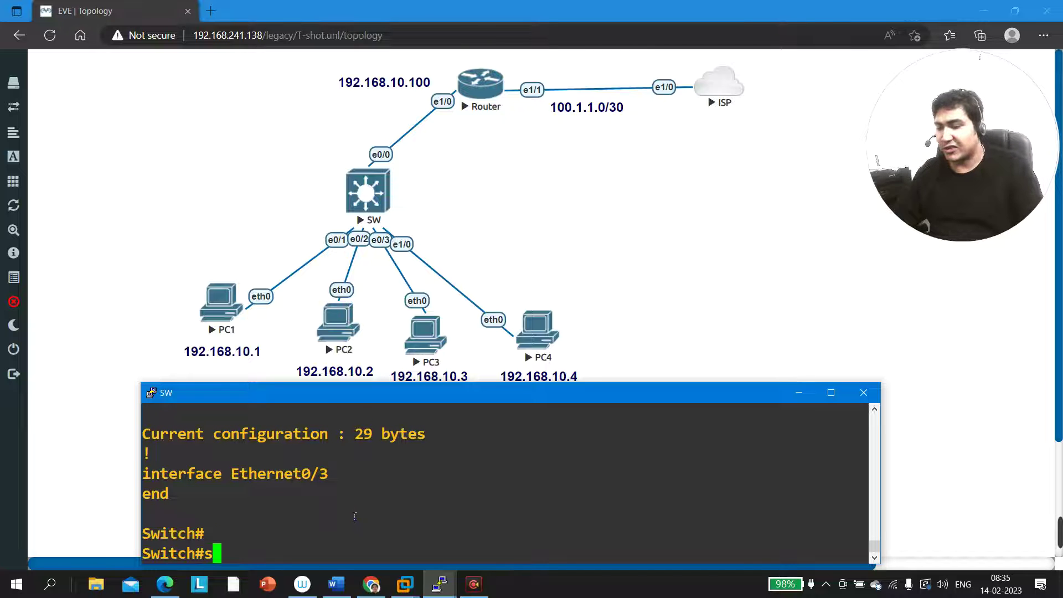
key("Tab")
type("po")
key("Tab")
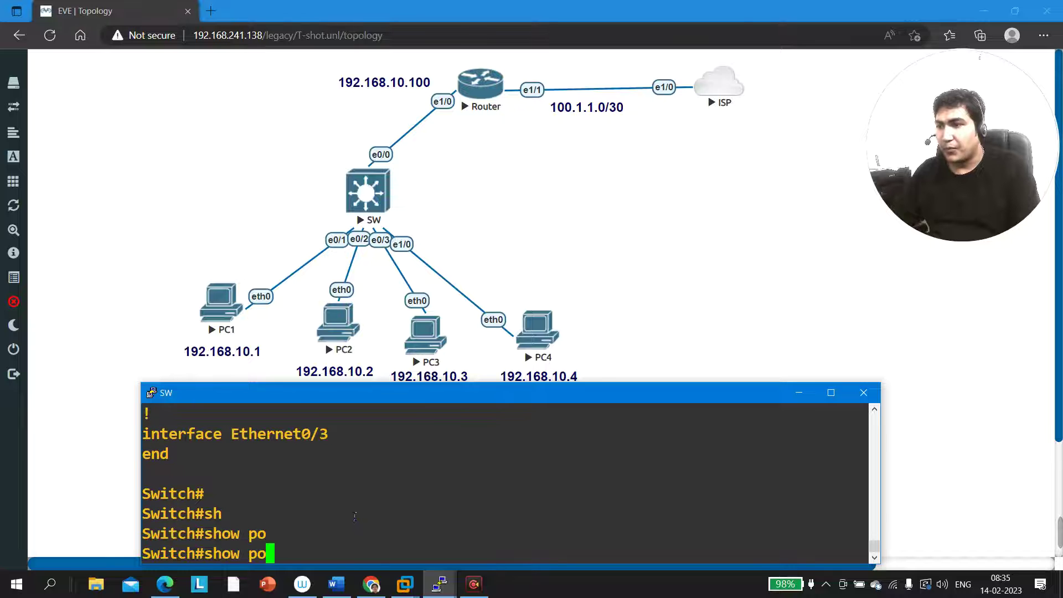
type("rt")
key("Tab")
key("Return")
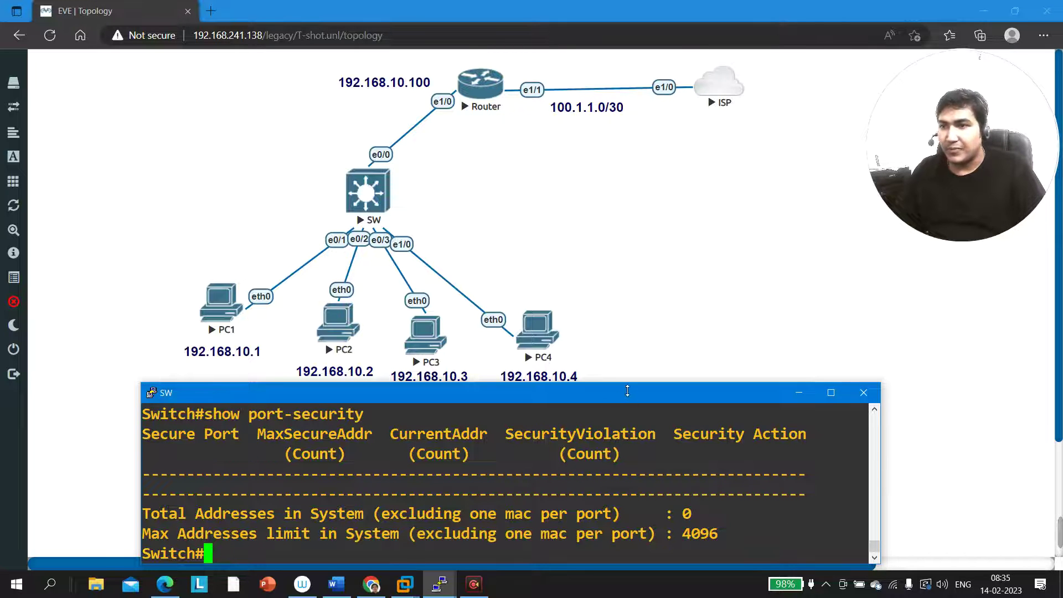
left_click_drag(623, 390, 610, 287)
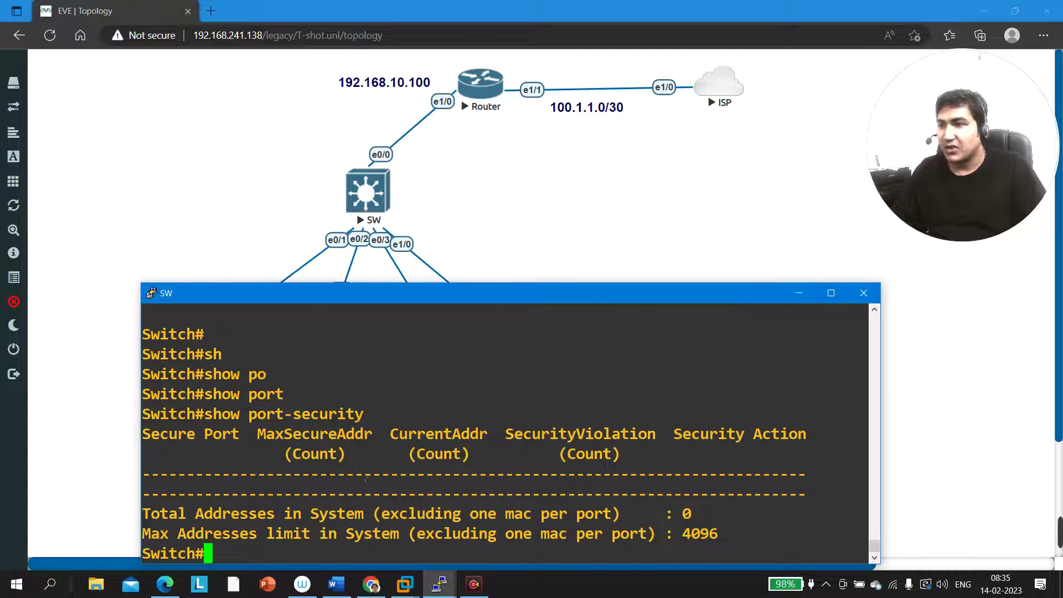
Shrink the SW console window to uncover the PCs in the topology and add blank prompt lines
key("Return")
key("Return")
key("Return")
key("Return")
key("Return")
key("Return")
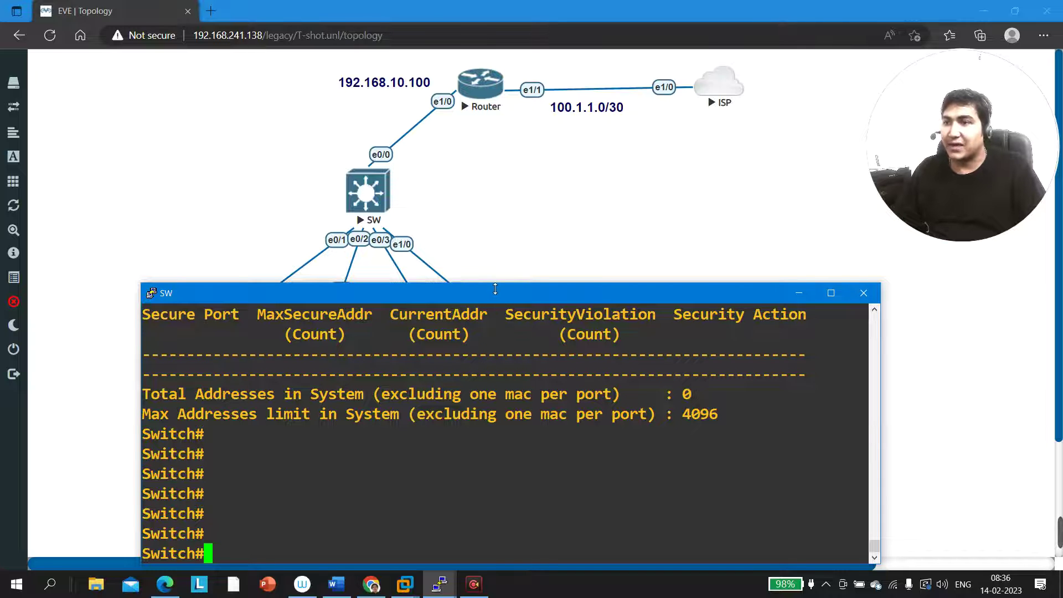
left_click_drag(495, 288, 492, 391)
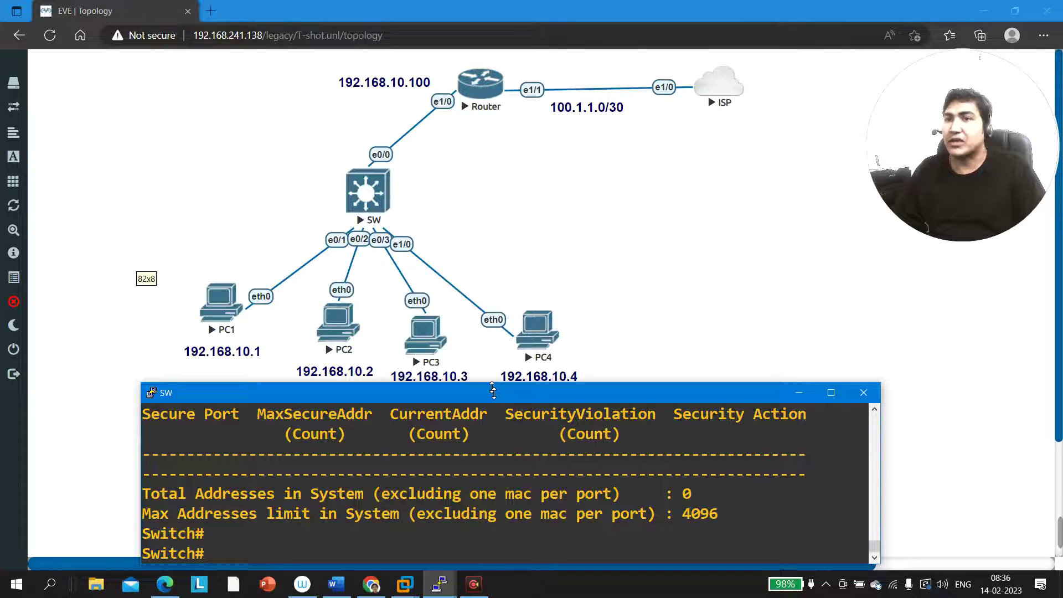
left_click_drag(493, 391, 490, 361)
key("Return")
key("Return")
key("Return")
key("Return")
key("Return")
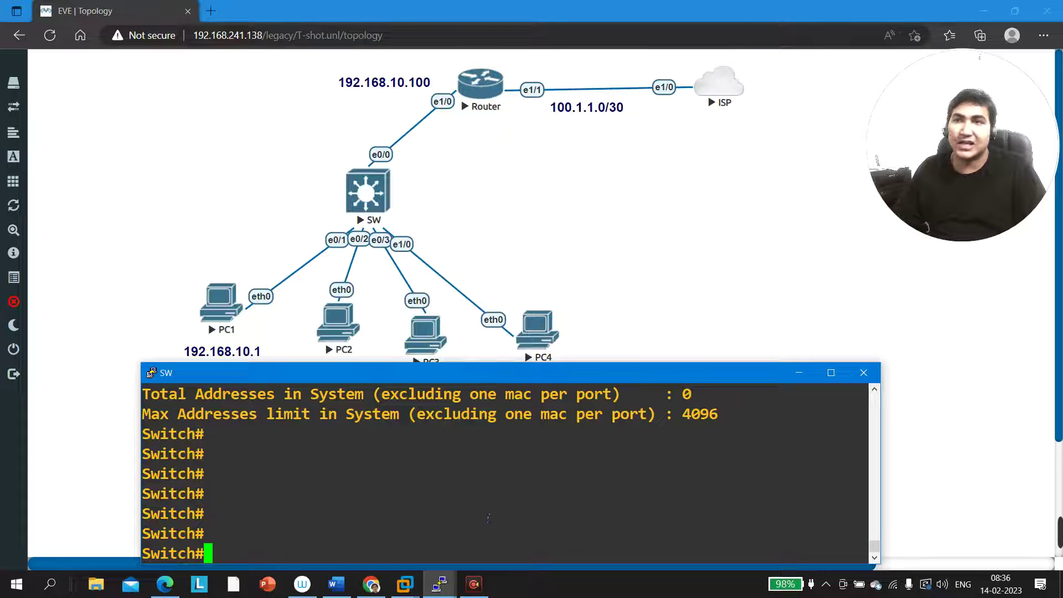
Display the running configuration of switch interface e0/1 and examine its switchport settings
key("Return")
type("sh")
key("Tab")
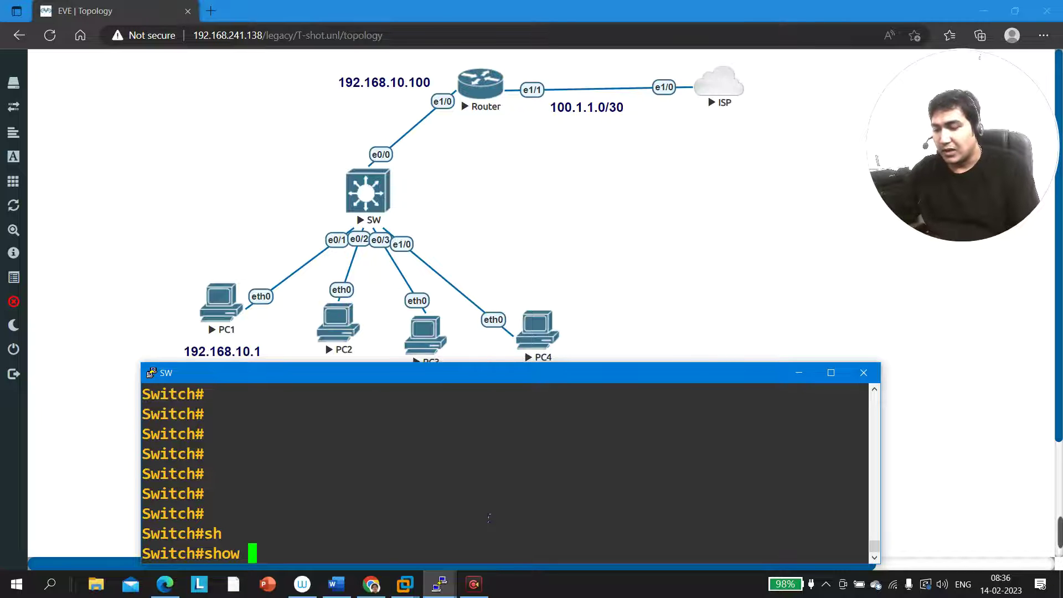
type("run int ")
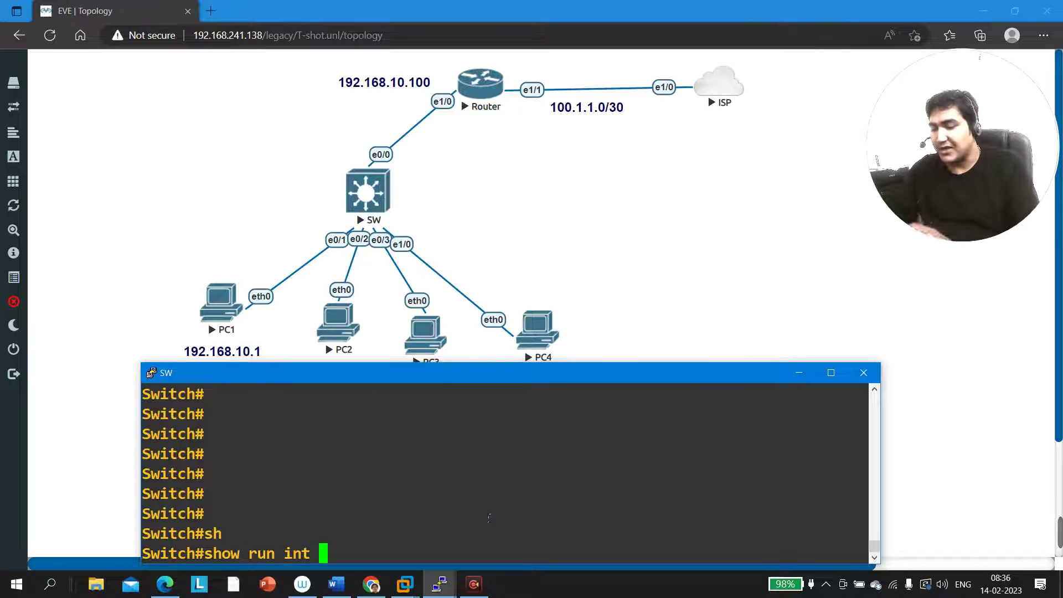
type("e0/1")
key("Return")
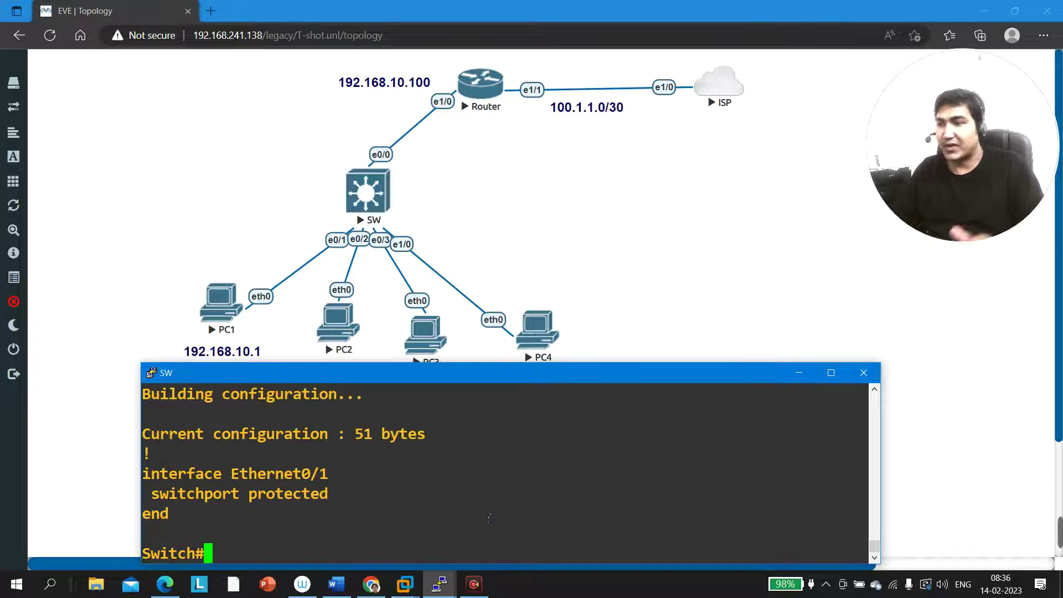
left_click_drag(284, 434, 431, 435)
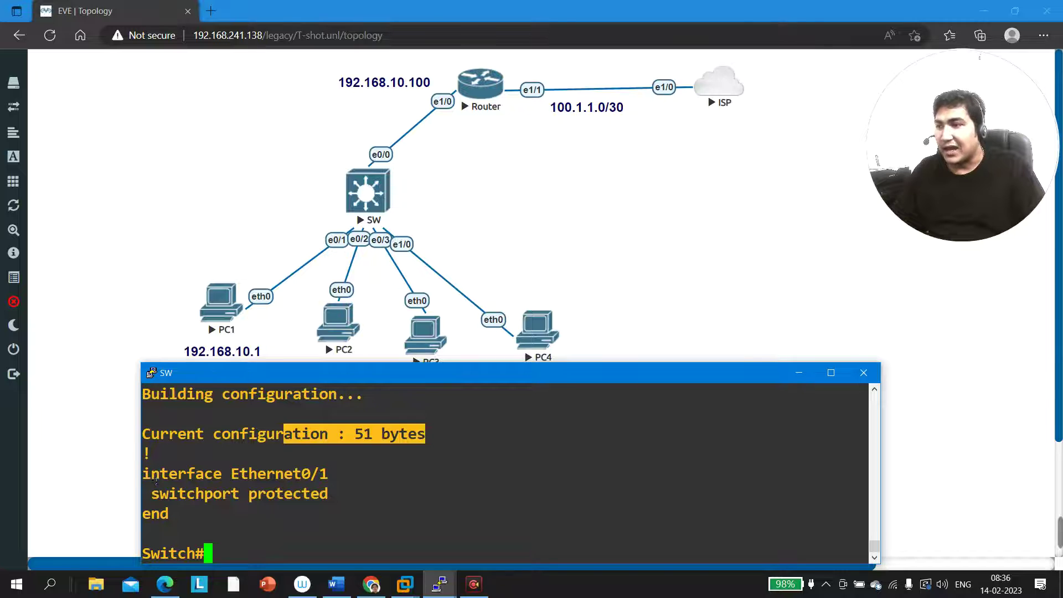
left_click_drag(151, 475, 330, 477)
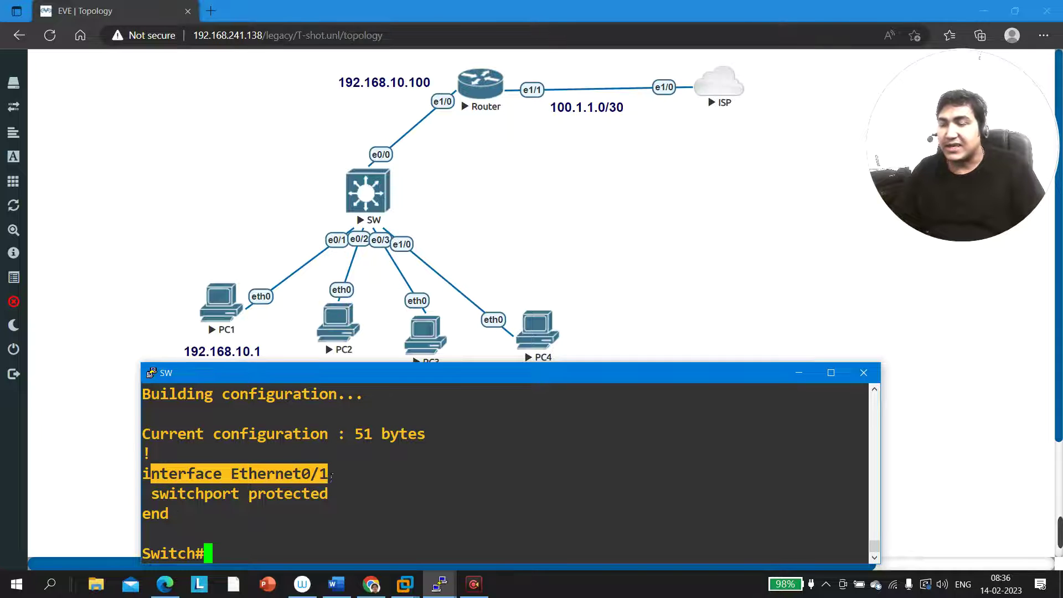
left_click_drag(150, 494, 342, 500)
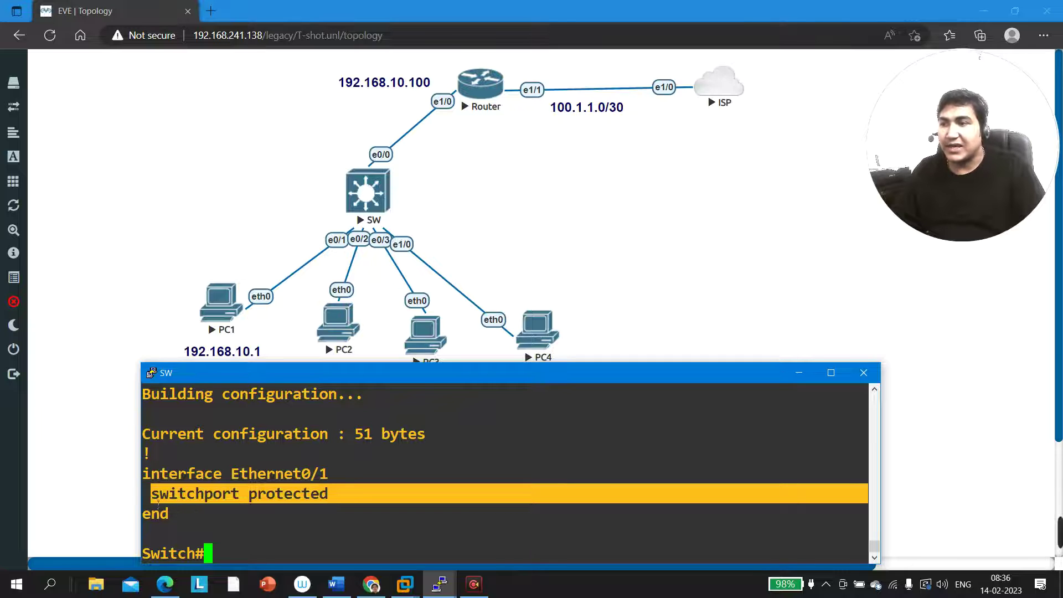
left_click_drag(143, 495, 327, 497)
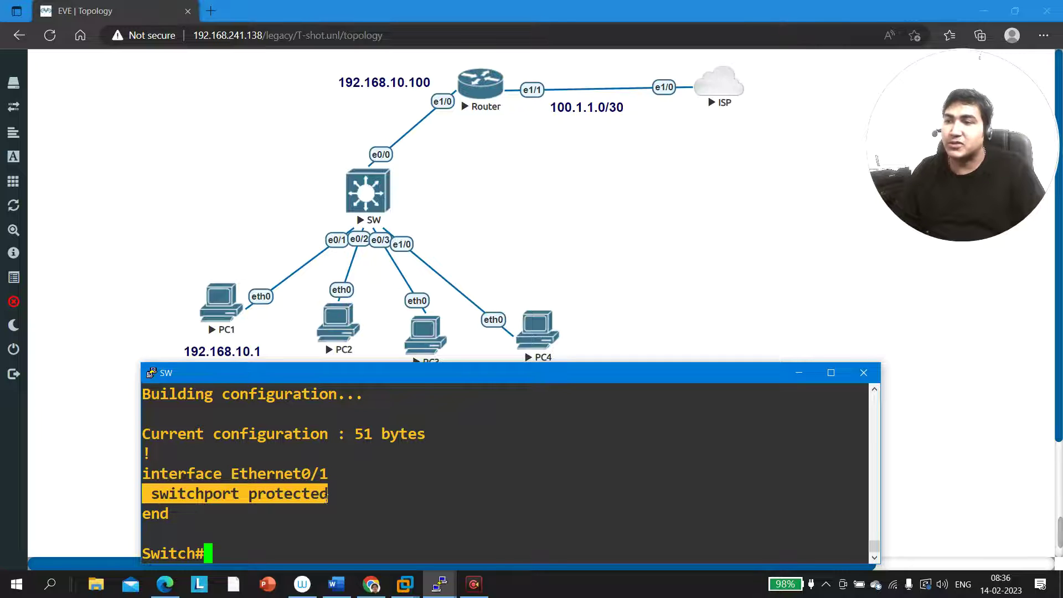
left_click(375, 527)
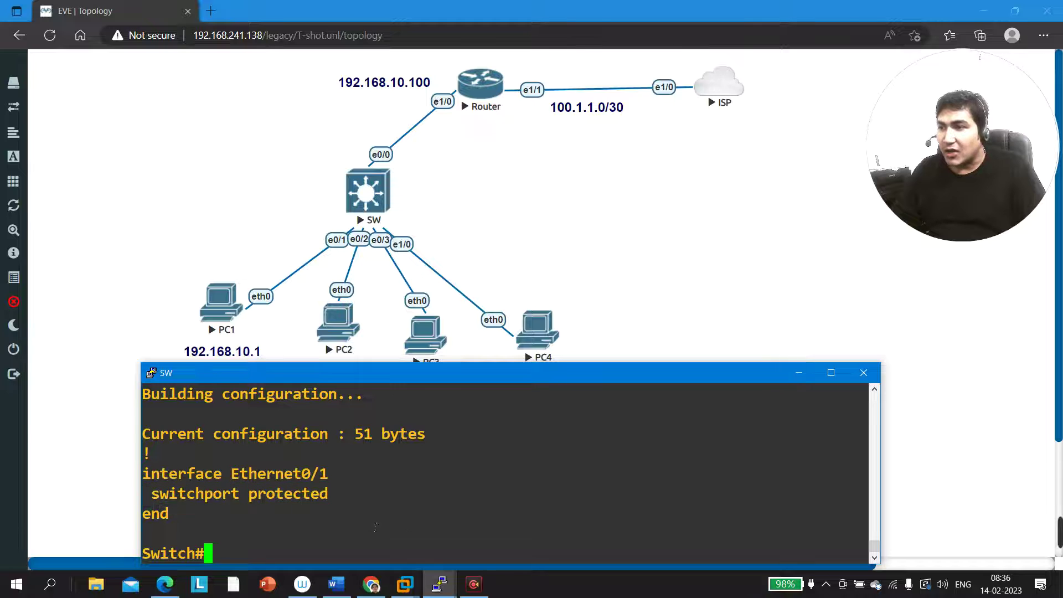
Display the running configuration of switch interface e0/2 and examine its switchport settings
key("Return")
key("Up")
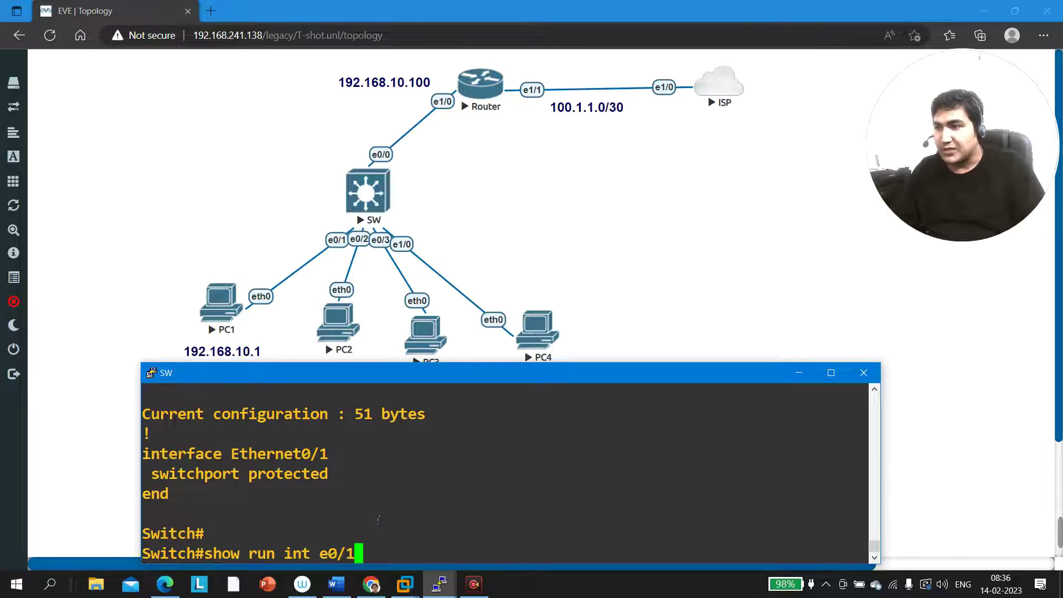
key("BackSpace")
type("2")
key("Return")
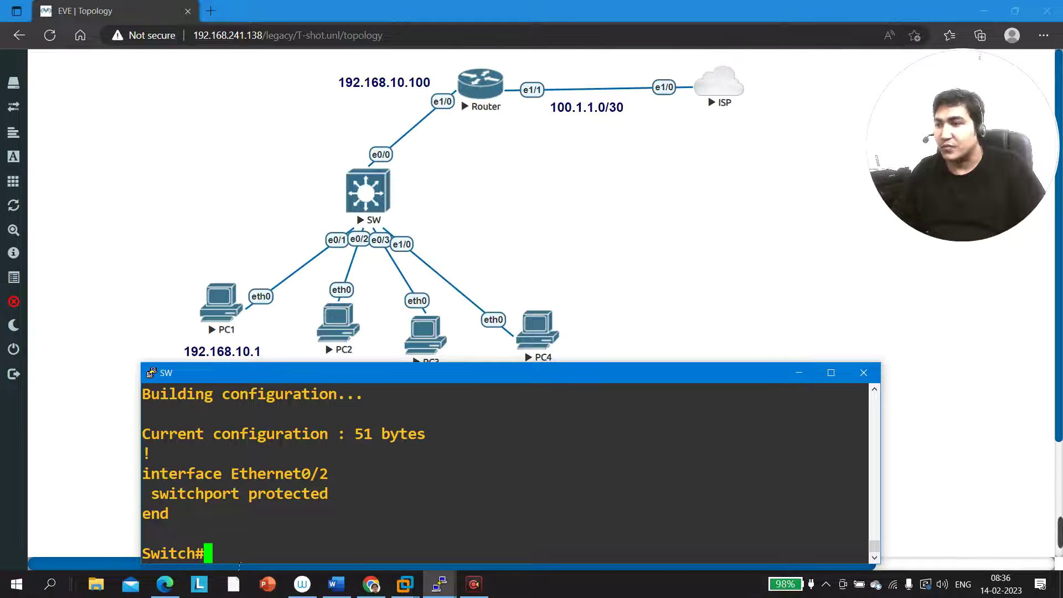
left_click_drag(162, 501, 363, 501)
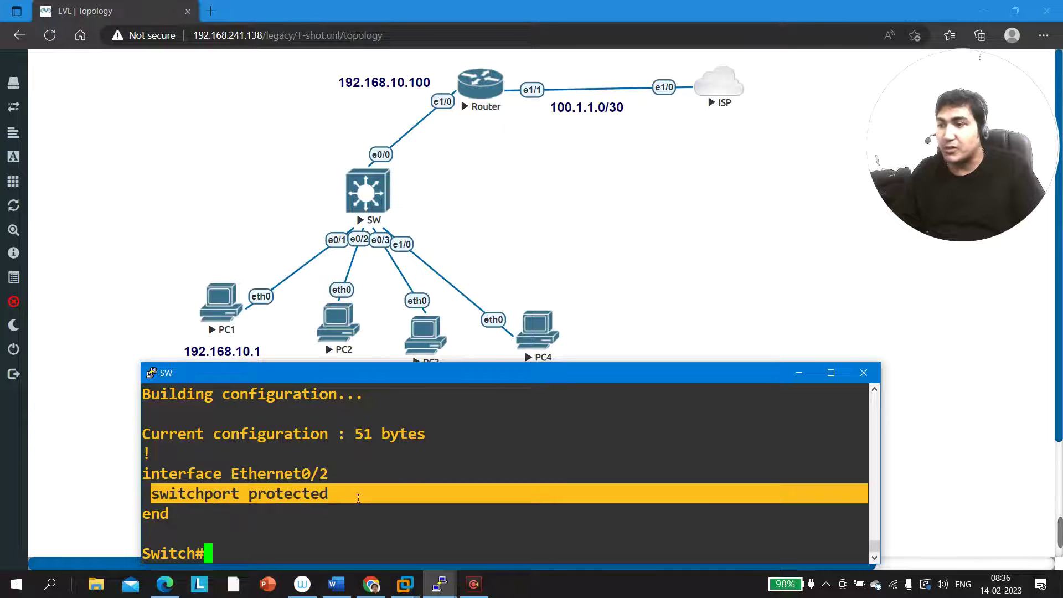
left_click(363, 501)
Display the running configuration of interface e0/3 again to compare it with e0/1 and e0/2
key("ctrl+a")
key("Return")
key("Up")
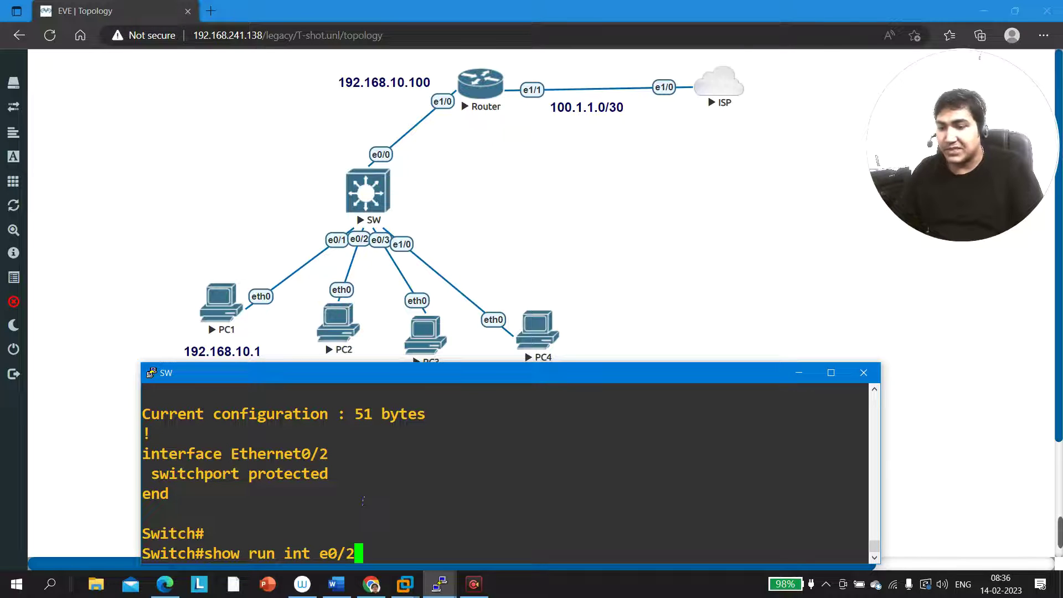
key("BackSpace")
type("3")
key("Return")
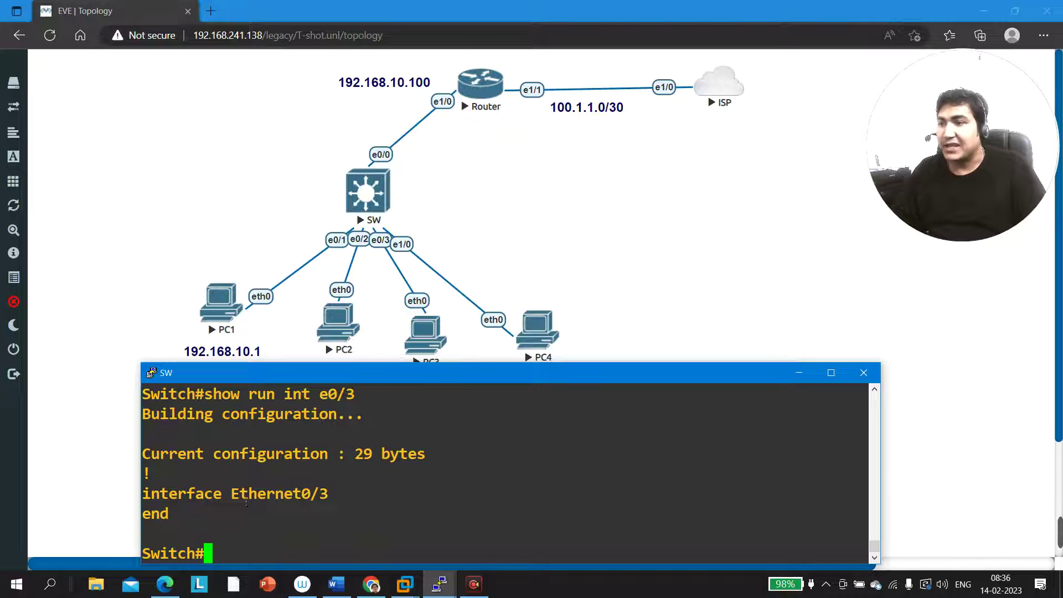
left_click_drag(156, 461, 339, 519)
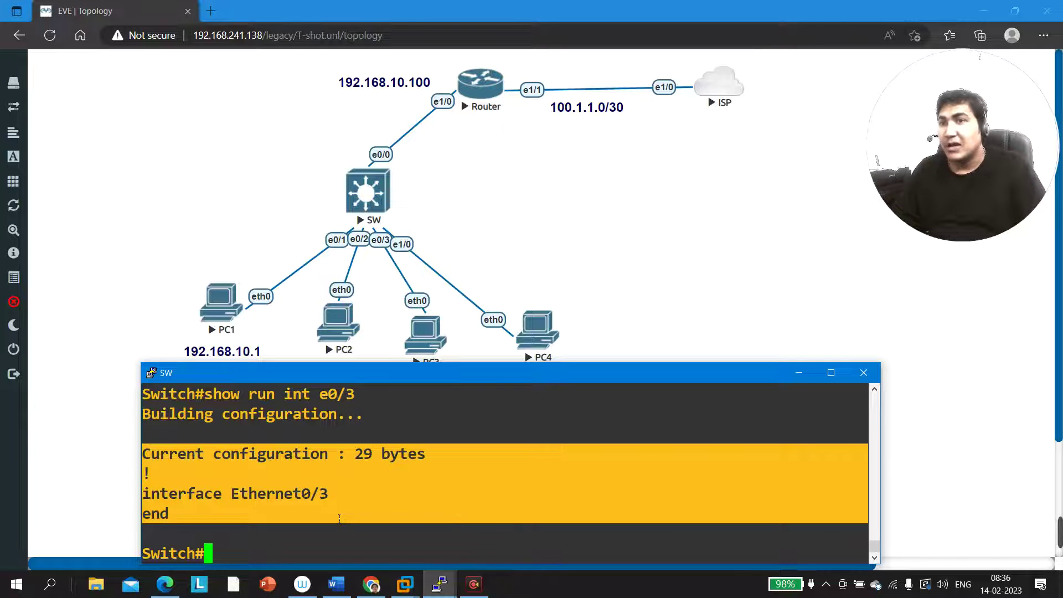
left_click(380, 549)
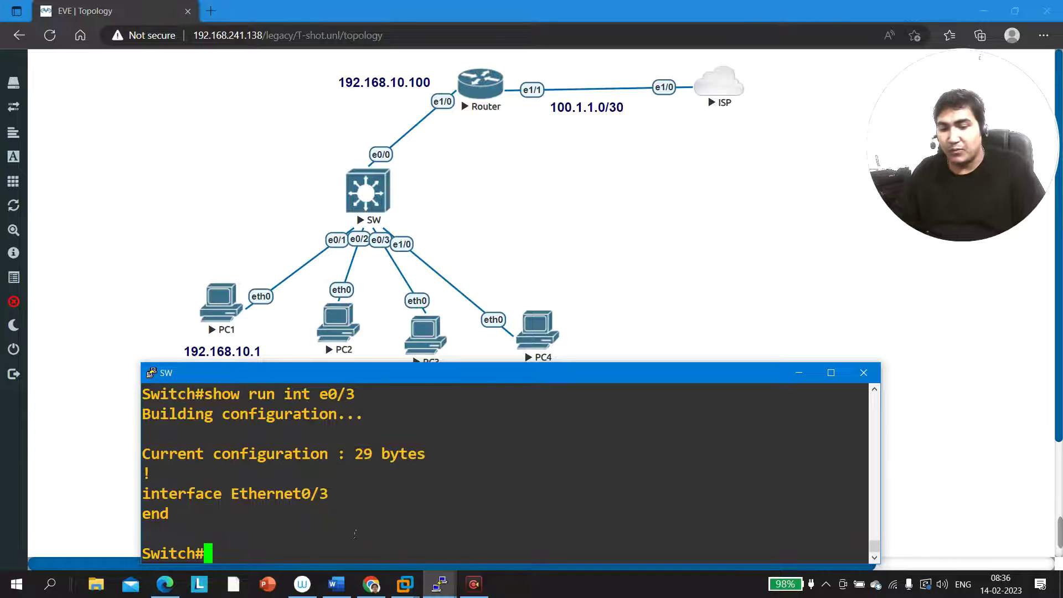
Try to display the running configuration of switch interface e0/4
key("Up")
key("BackSpace")
type("4")
key("Return")
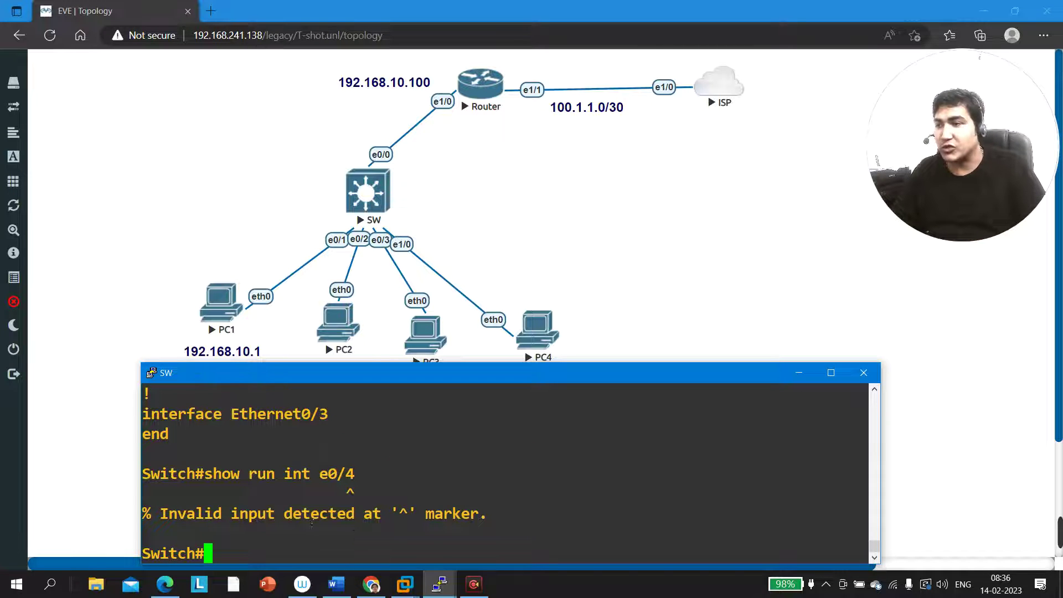
Display the running configuration of switch interface e1/0, which connects to PC4
key("Up")
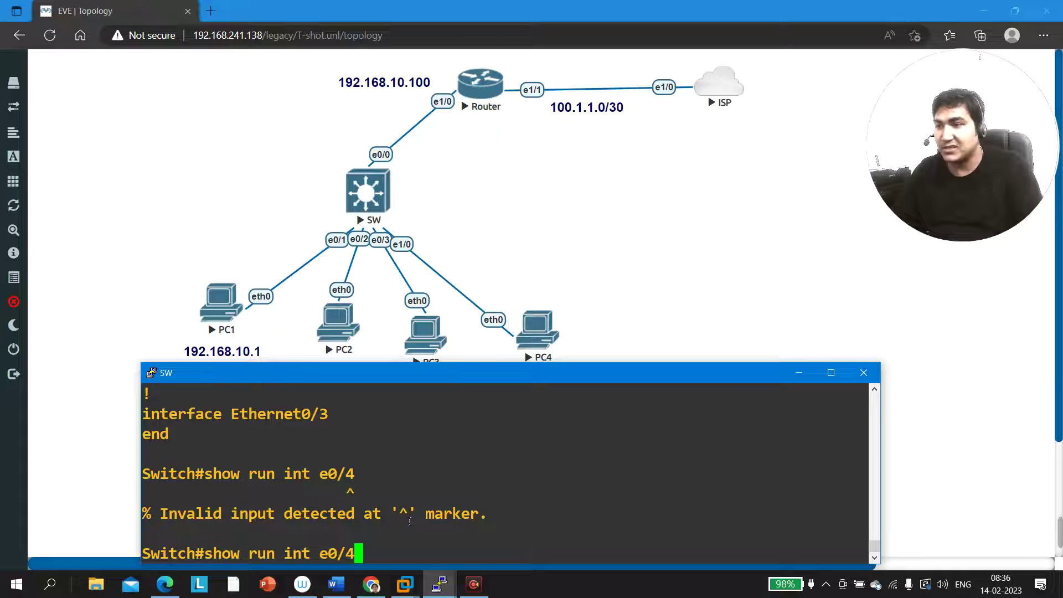
key("BackSpace")
key("BackSpace")
key("BackSpace")
type("1/")
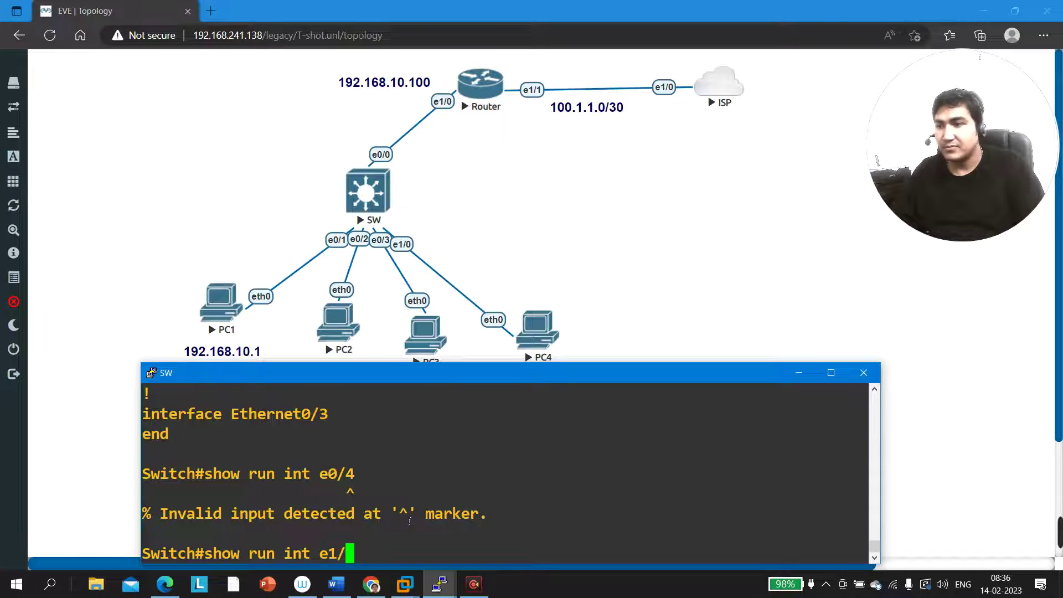
type("0")
key("Return")
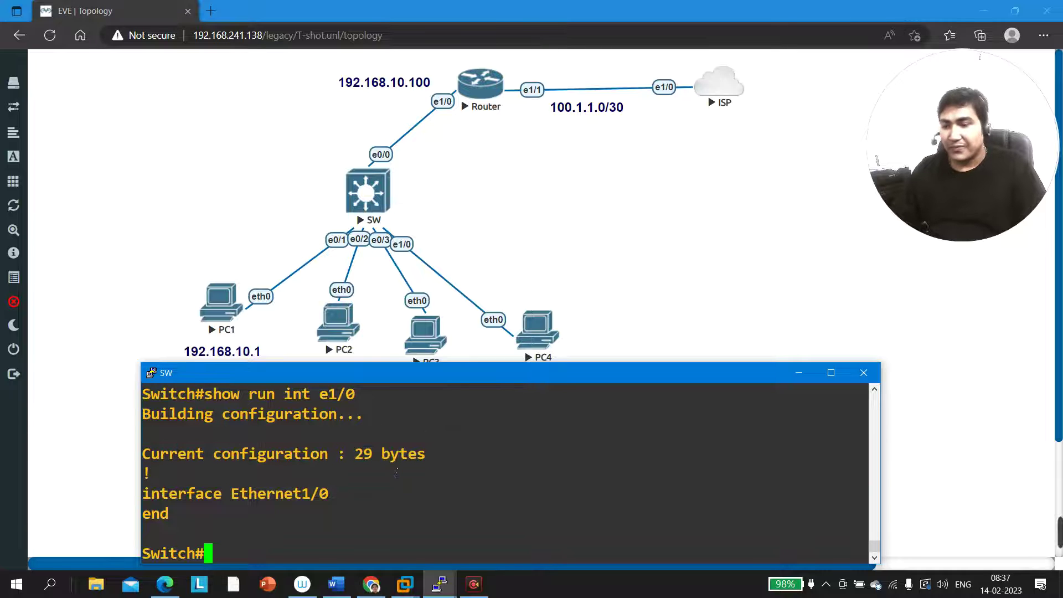
key("Return")
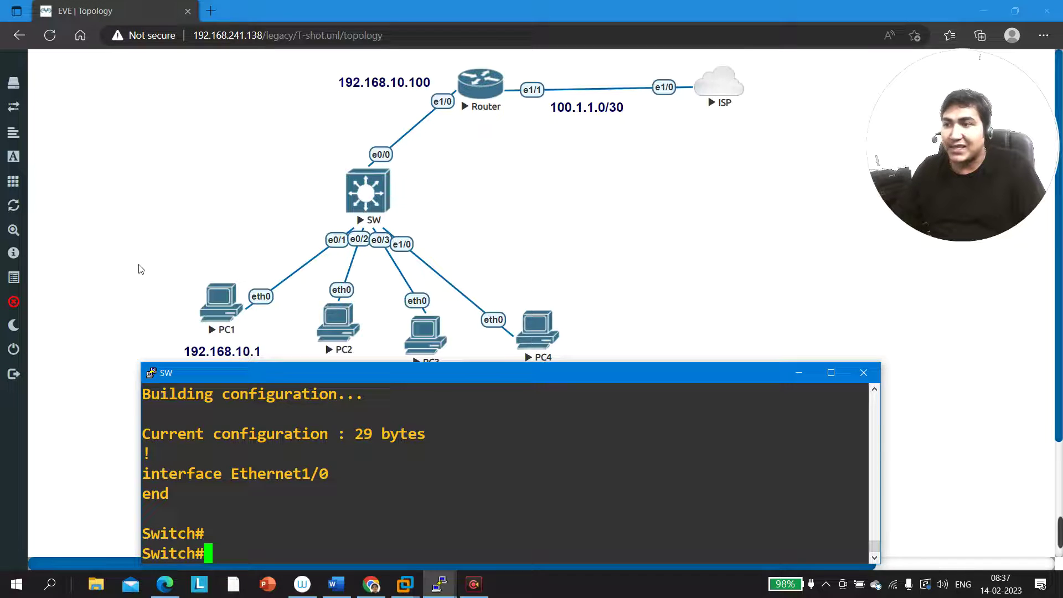
left_click_drag(140, 265, 366, 375)
left_click_drag(174, 277, 598, 424)
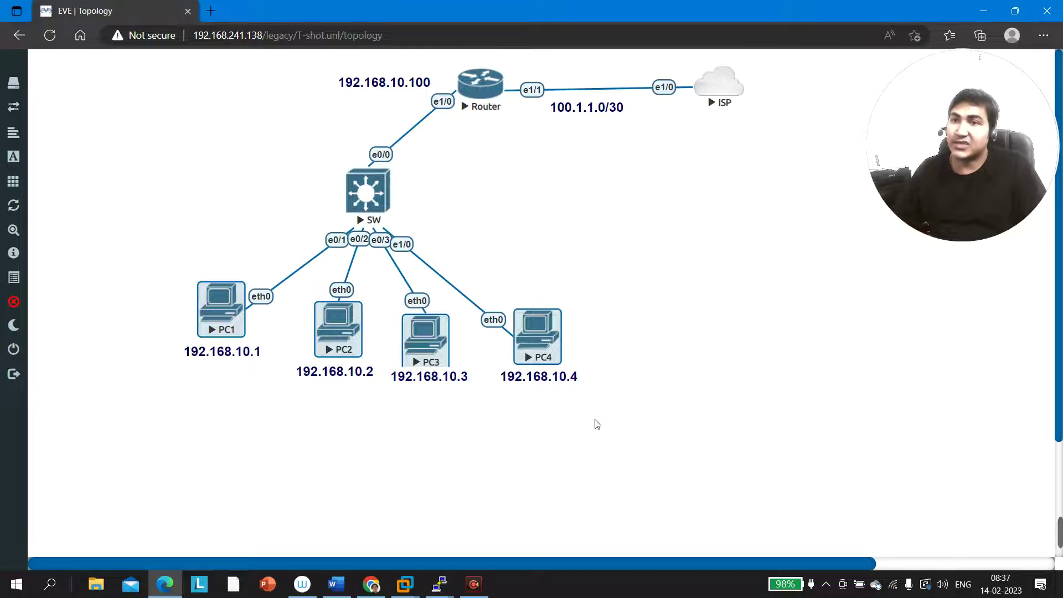
left_click(666, 385)
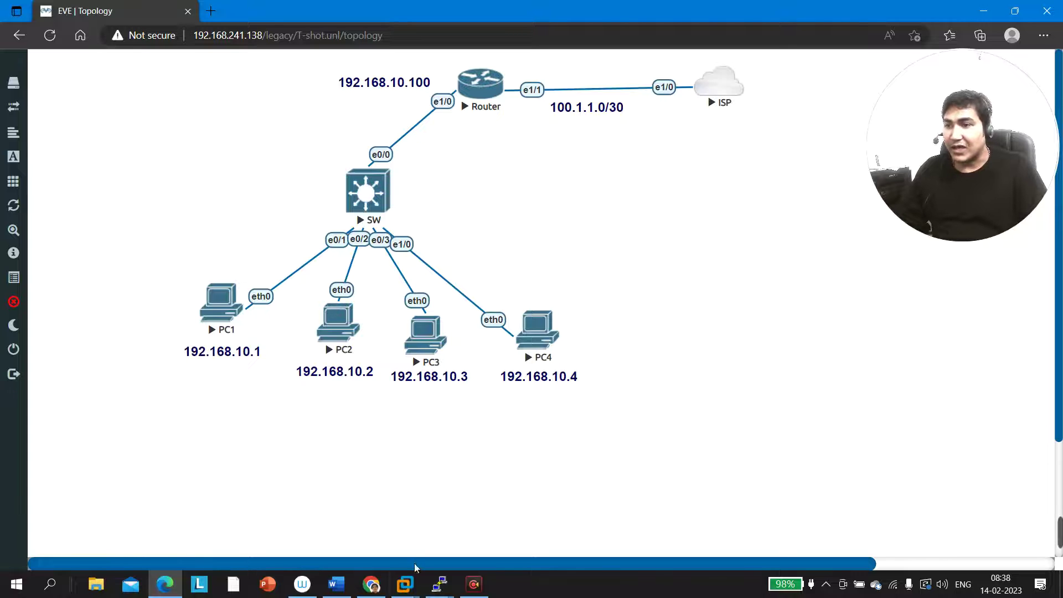
In the SW console, display the switch's full running configuration, page through its global settings and quit the listing
mouse_move(440, 584)
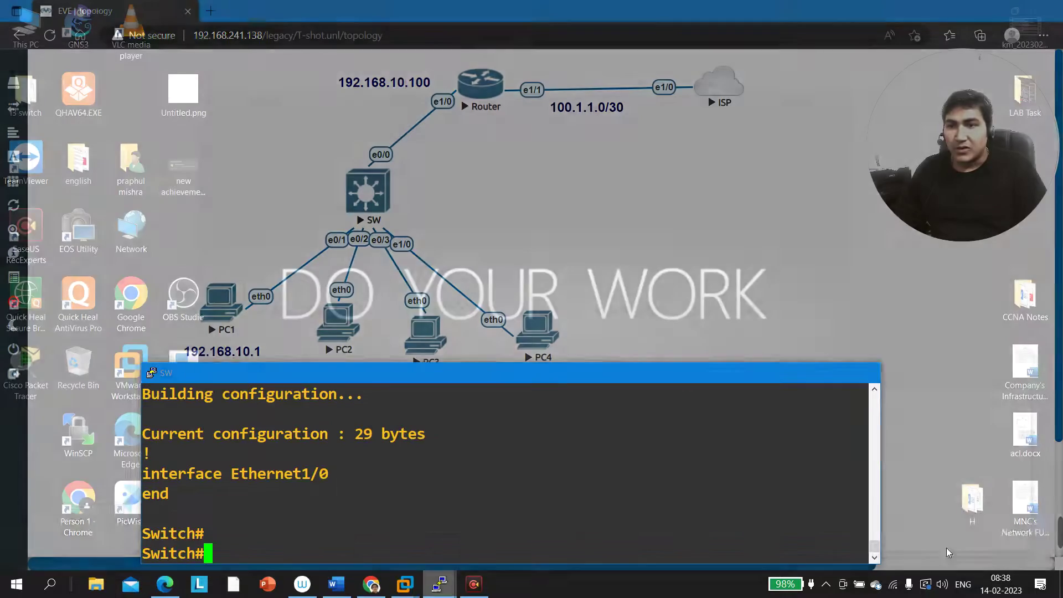
left_click(946, 547)
key("Return")
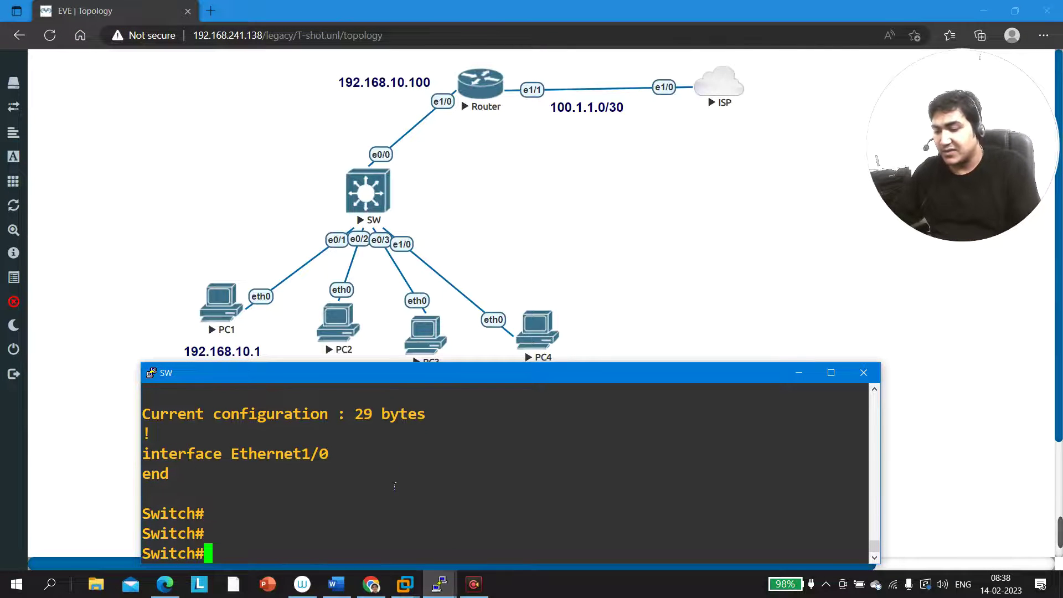
type("sh")
key("Tab")
type("run")
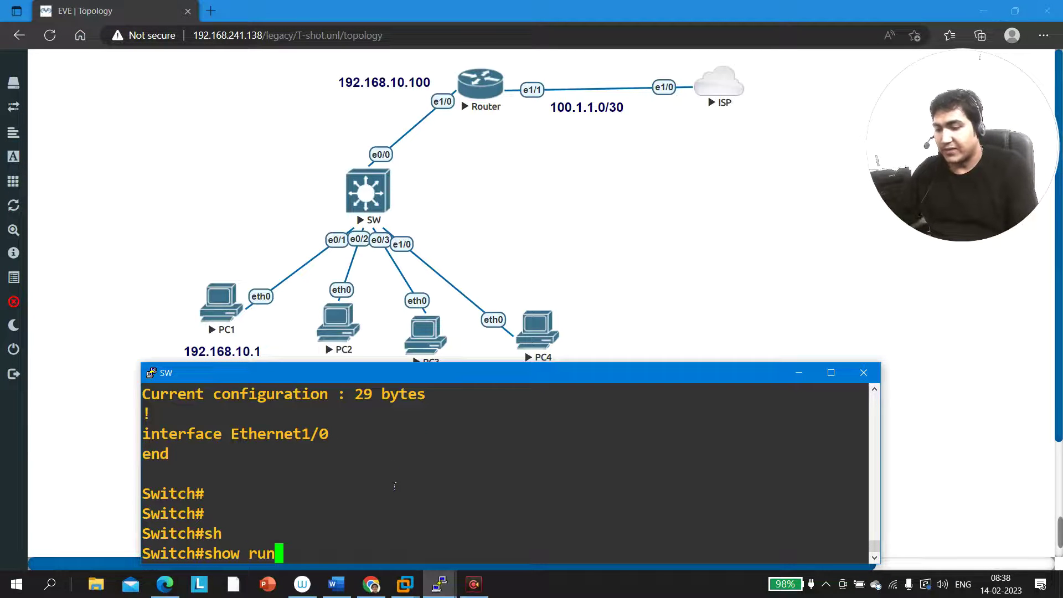
left_click(831, 373)
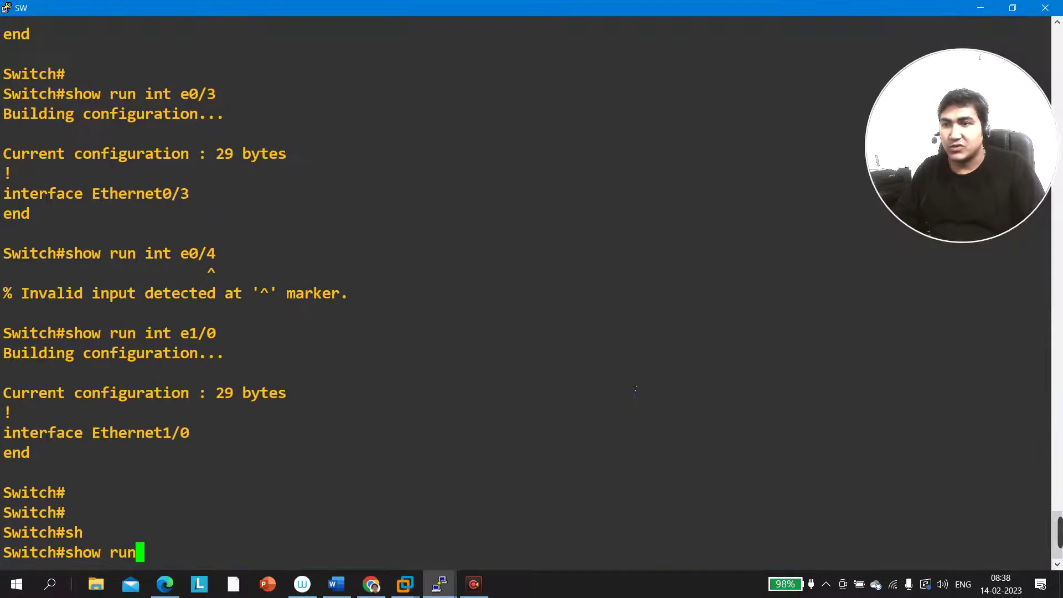
key("Return")
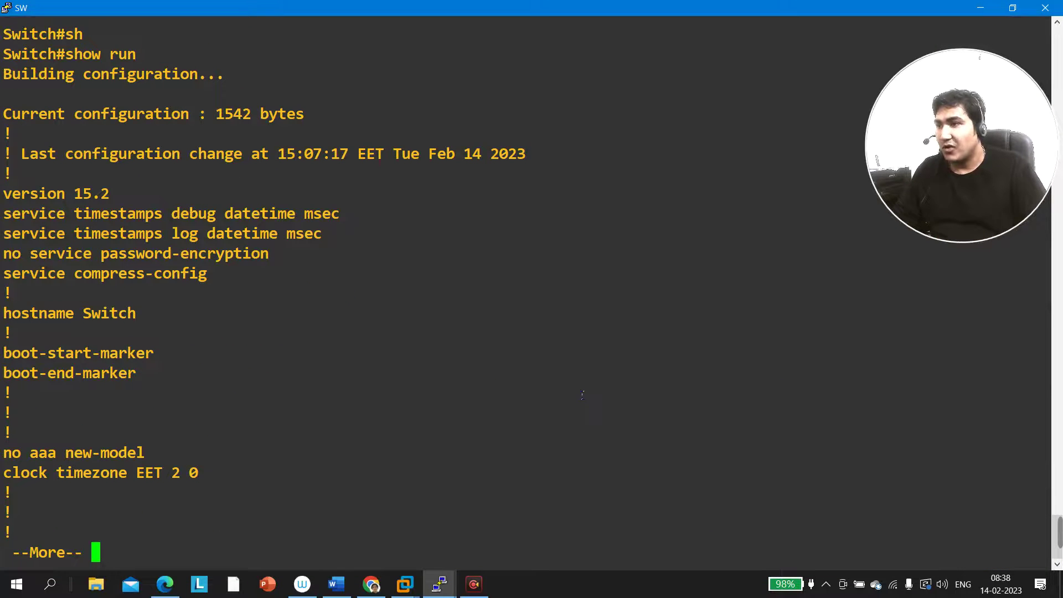
key("Return")
key("Return")
key("Return")
key("Return")
key("Return")
key("Return")
key("Return")
key("Return")
key("Return")
key("Return")
key("Return")
key("Return")
key("Return")
key("Return")
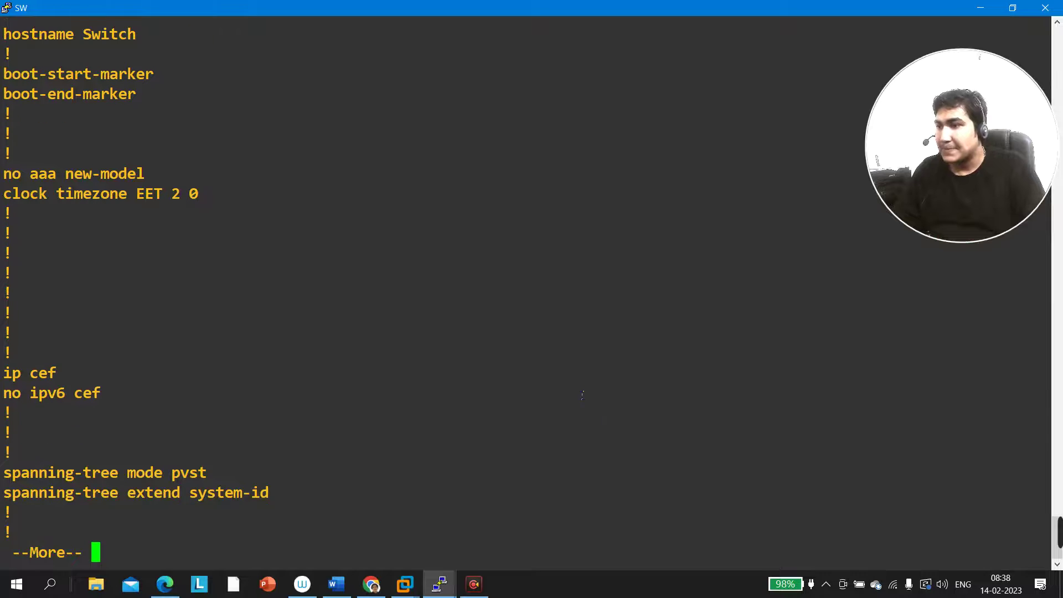
key("q")
Filter the switch's running configuration for the section keyword "protected" and examine the matching lines
key("Return")
key("Return")
key("Return")
type("show run ")
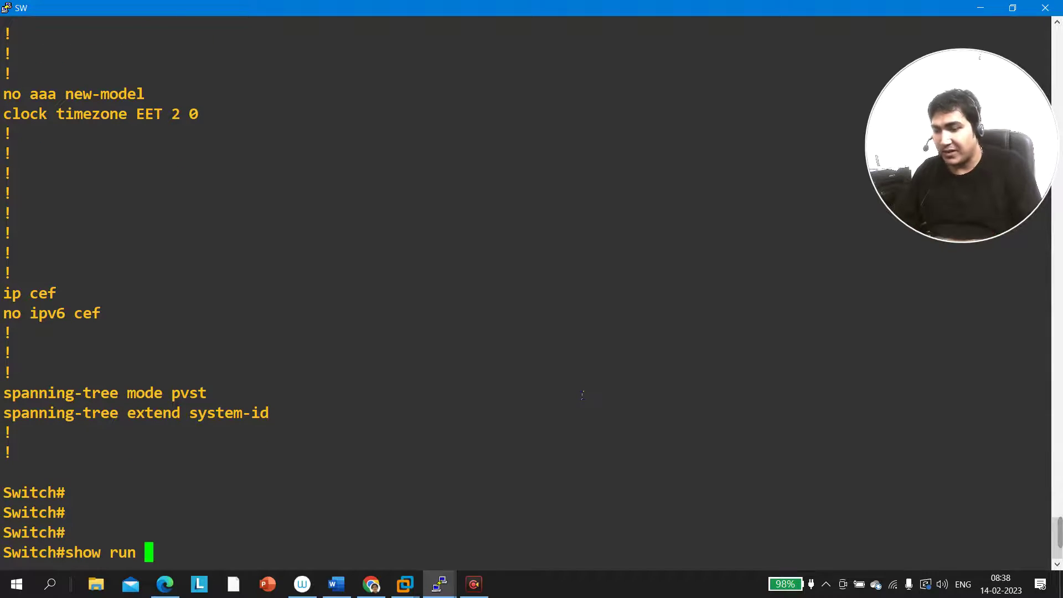
type("| sec ")
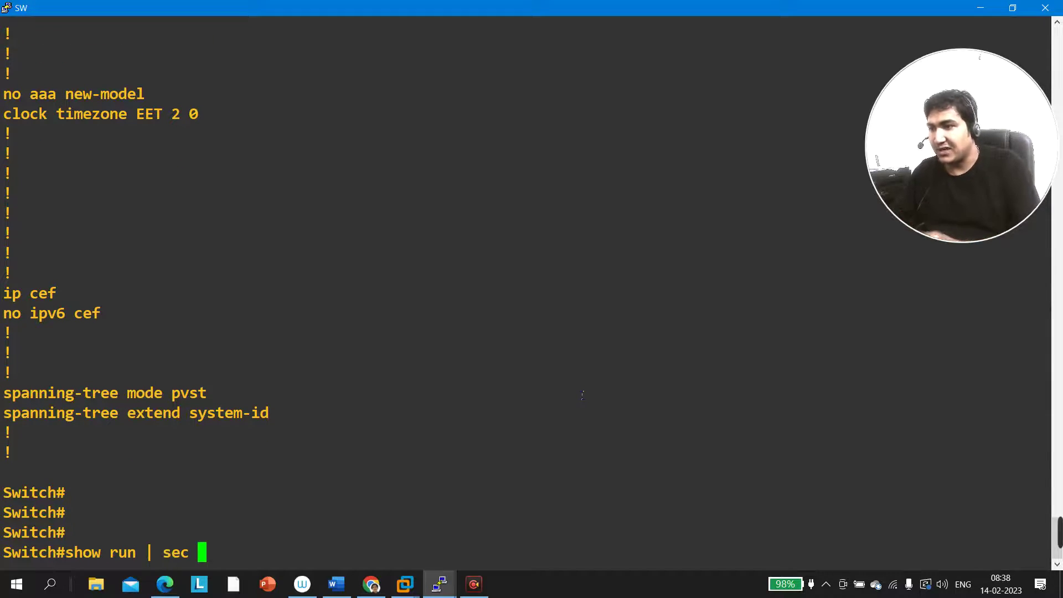
type("prot")
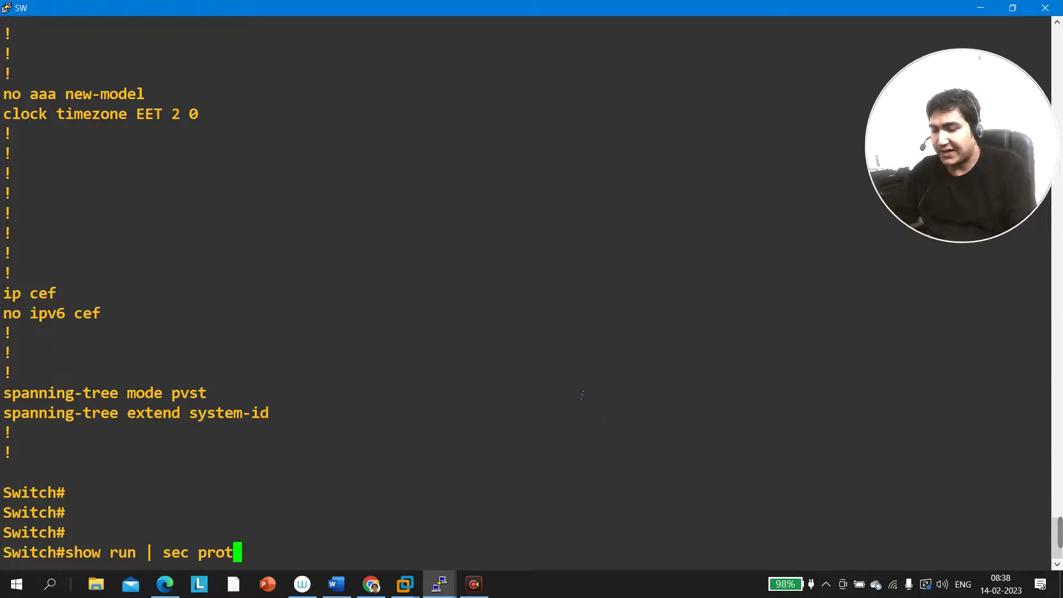
type("ected")
key("Return")
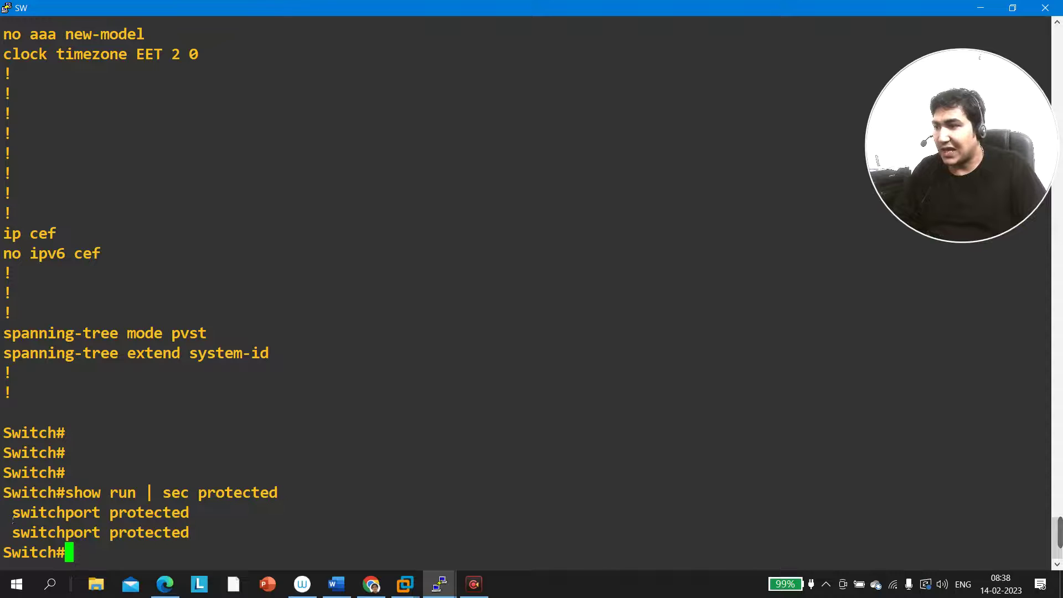
left_click_drag(14, 519, 200, 537)
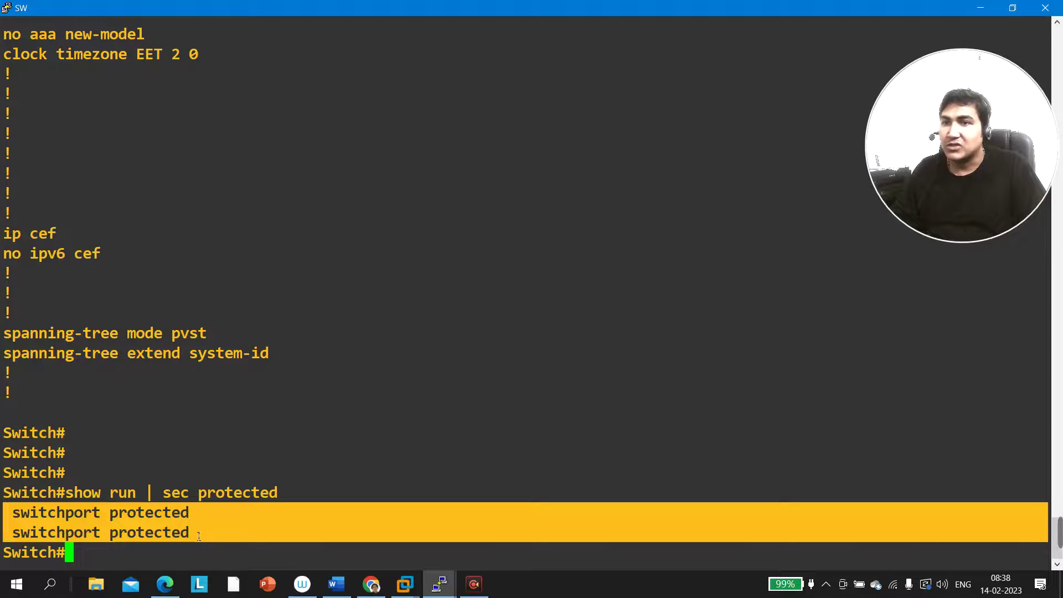
Enter global configuration mode on the switch and open the interface range e0/1 - 2 for configuration
key("Return")
type("conf")
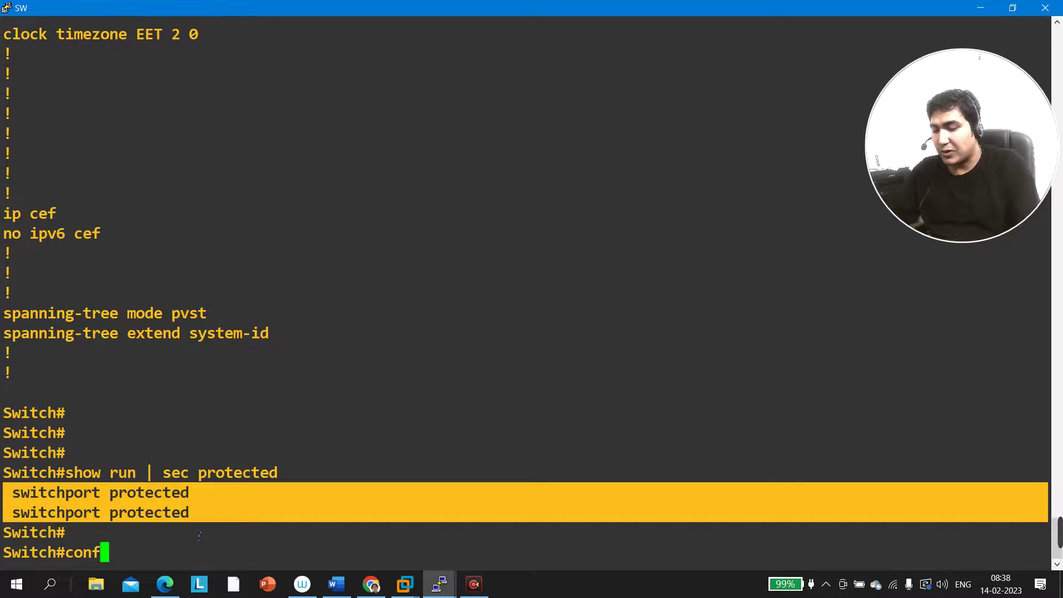
key("Tab")
key("Return")
key("Return")
key("Return")
key("Return")
type("int ")
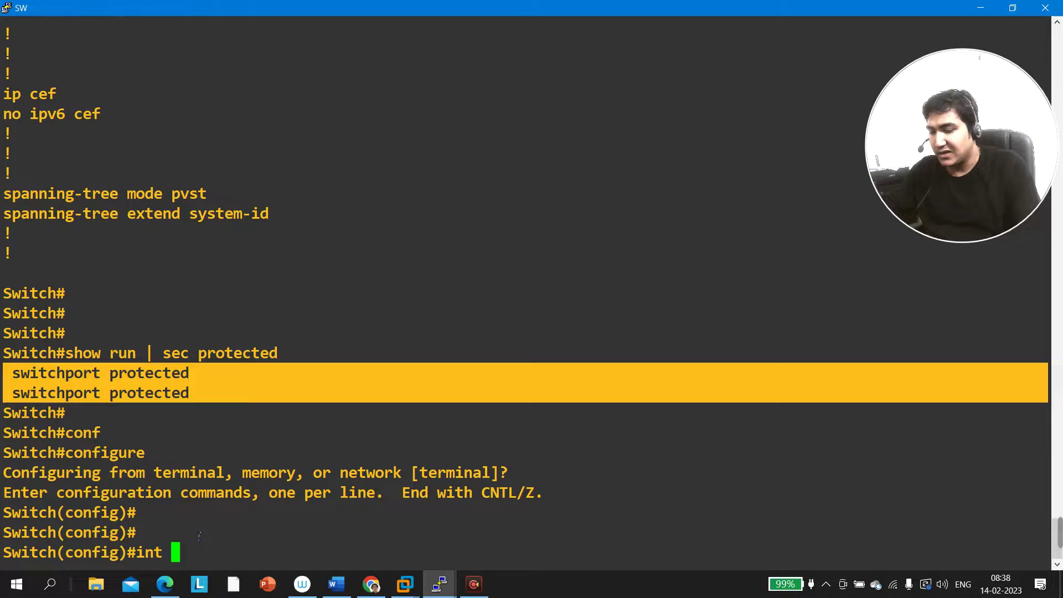
type("r e0/1")
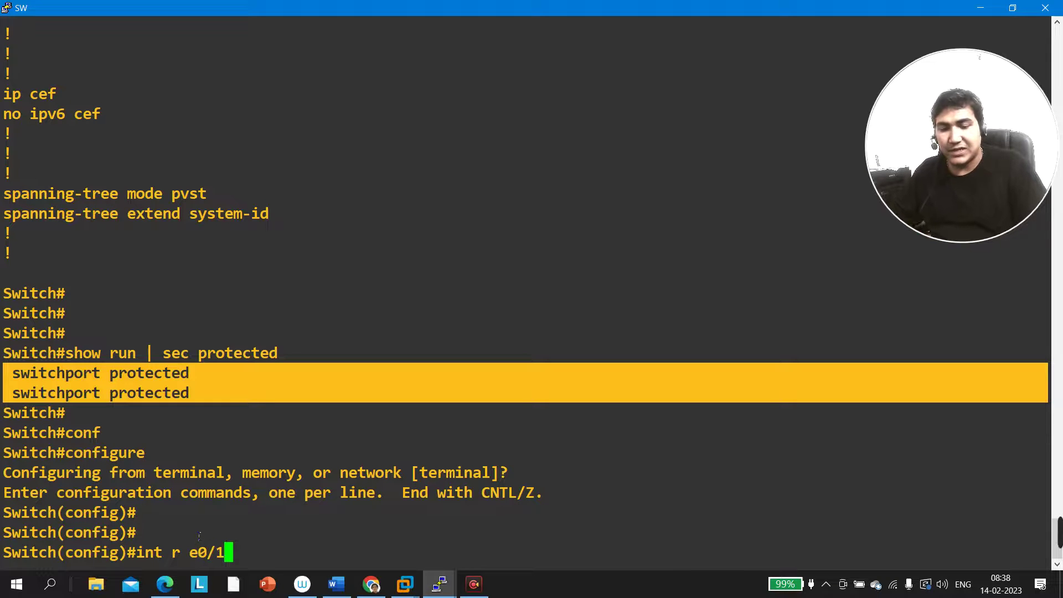
type(" - 2")
key("Return")
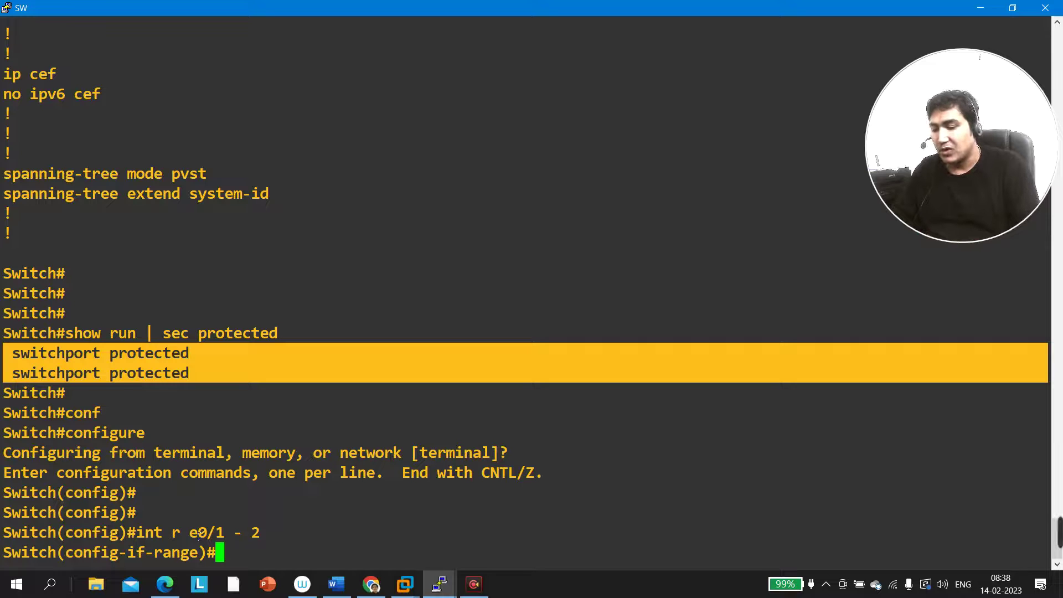
Remove the switchport protected setting from interfaces e0/1 and e0/2, and return to privileged EXEC mode
type("sw")
key("Tab")
type("pro")
key("Tab")
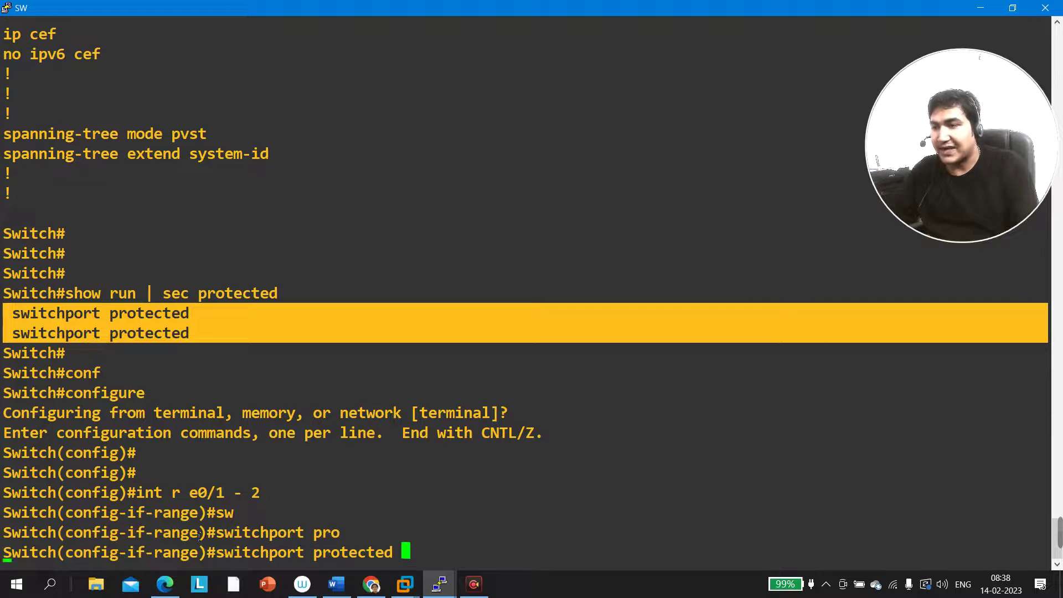
key("Left")
key("Left")
key("Left")
key("Left")
key("Left")
key("Left")
key("Left")
key("Left")
key("Left")
key("Left")
key("Left")
key("Left")
key("Left")
key("Left")
key("Left")
key("Left")
key("Left")
key("Left")
key("Left")
key("Left")
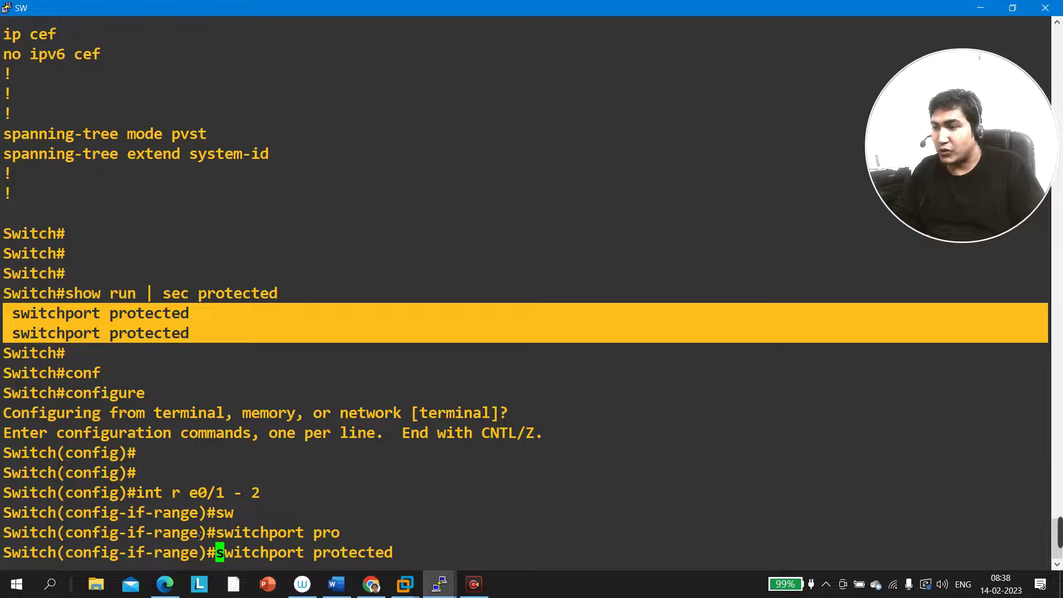
type("no")
key("Return")
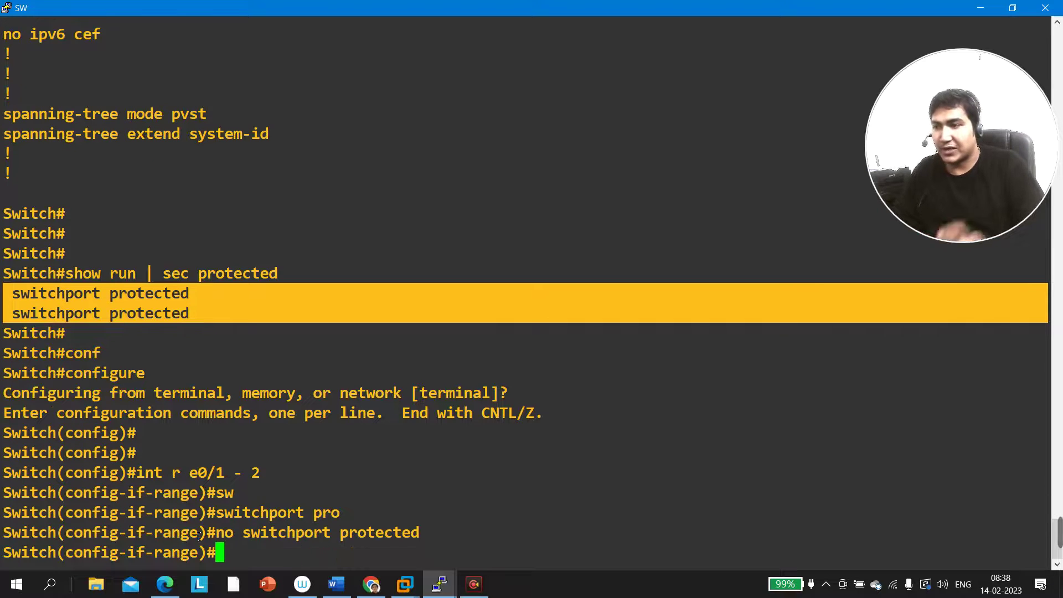
key("Return")
key("Return")
key("ctrl+z")
key("Return")
key("Return")
key("Return")
key("Return")
key("Return")
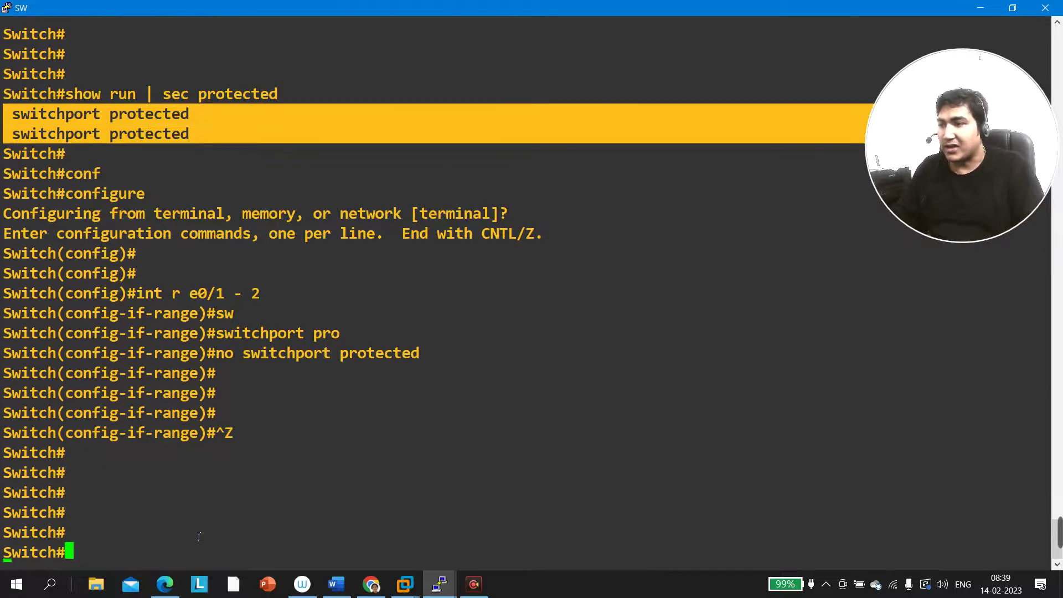
Filter the running configuration for "protected" again to check the removal, and put the switch console away
key("Up")
key("Up")
key("Return")
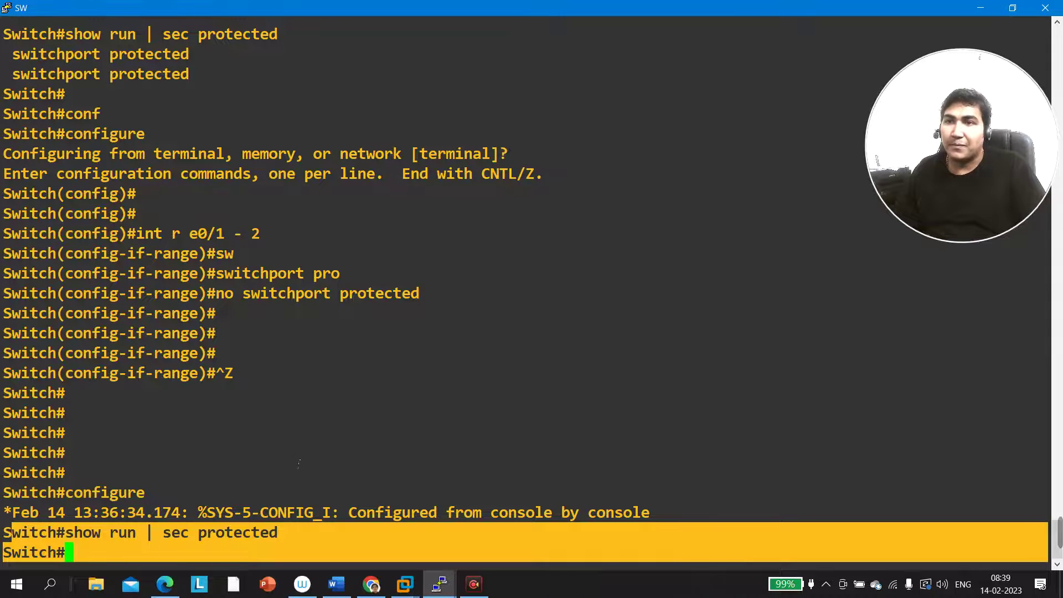
left_click(1016, 7)
left_click(785, 374)
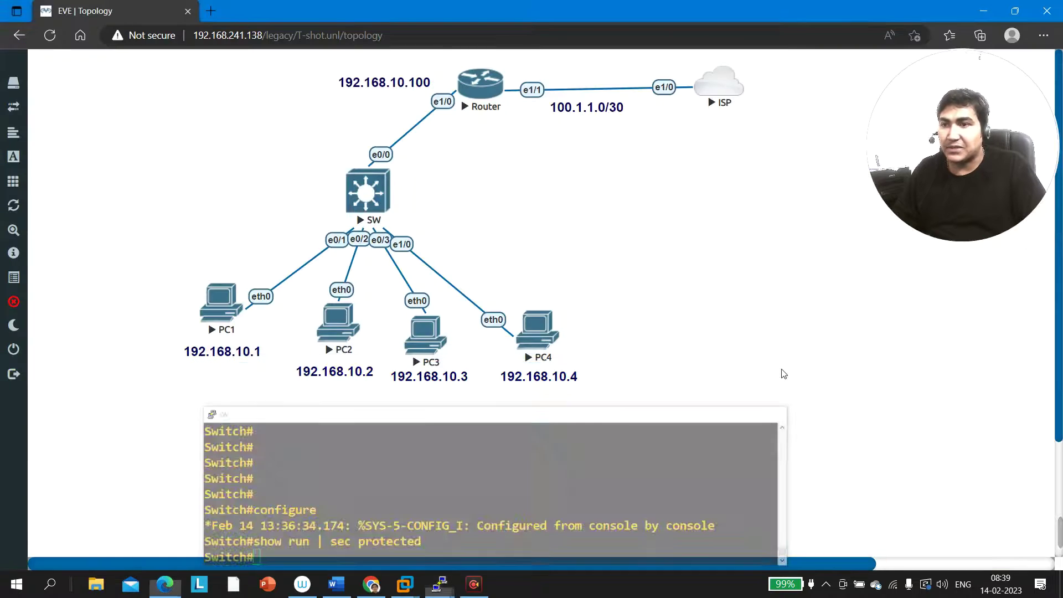
Ping PC2 at 192.168.10.2 from the PC1 console to test connectivity, and return to the topology
left_click(440, 585)
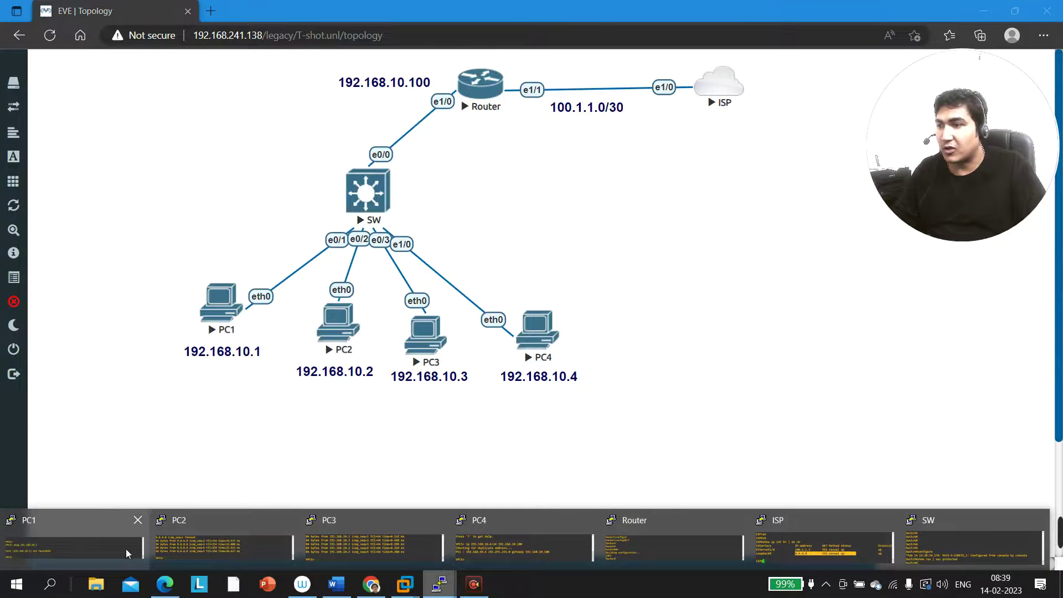
left_click(125, 550)
key("Up")
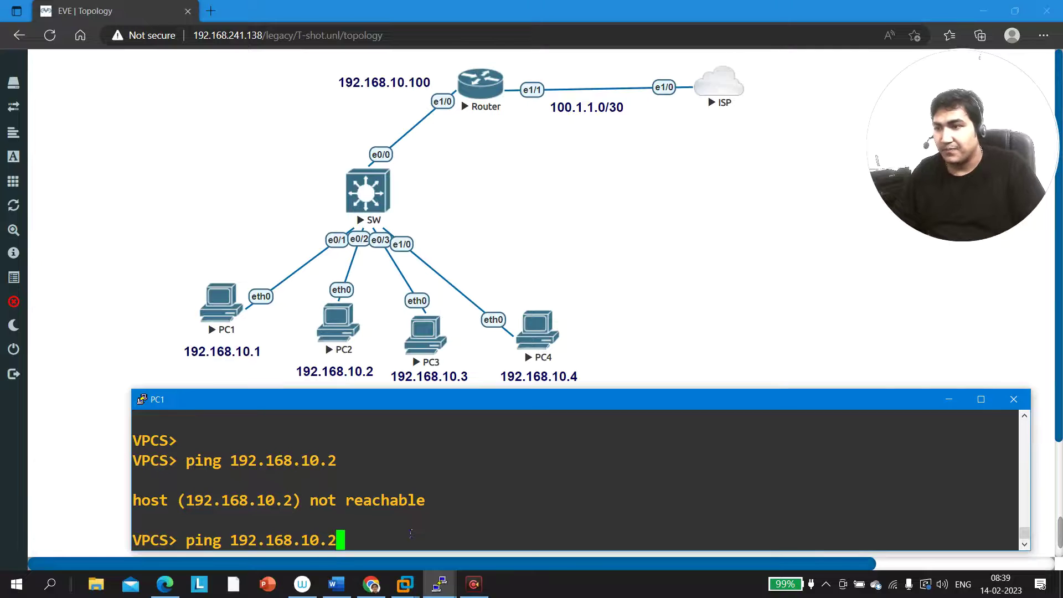
key("Return")
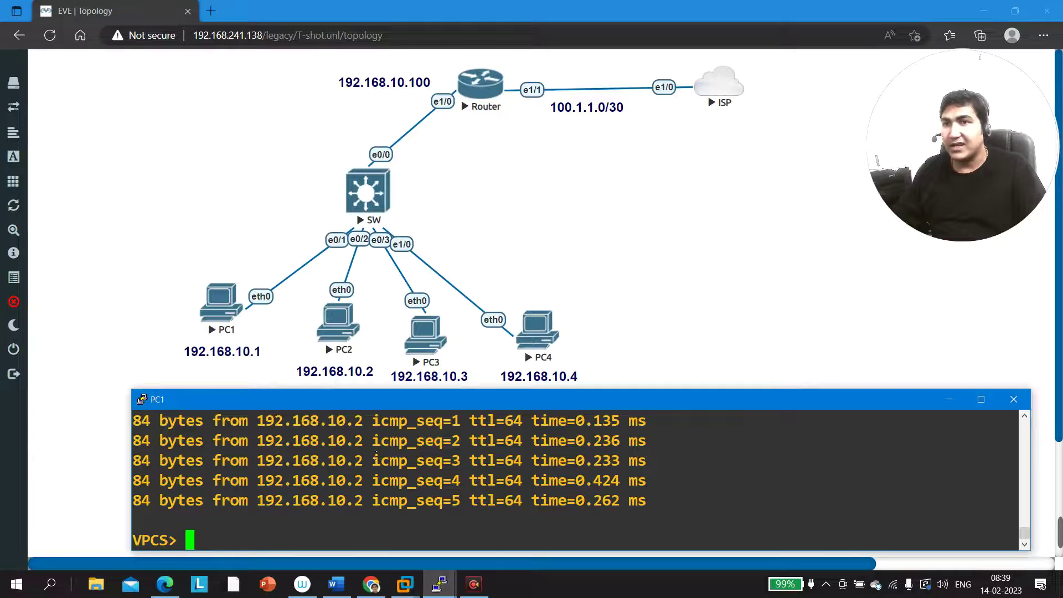
left_click(728, 317)
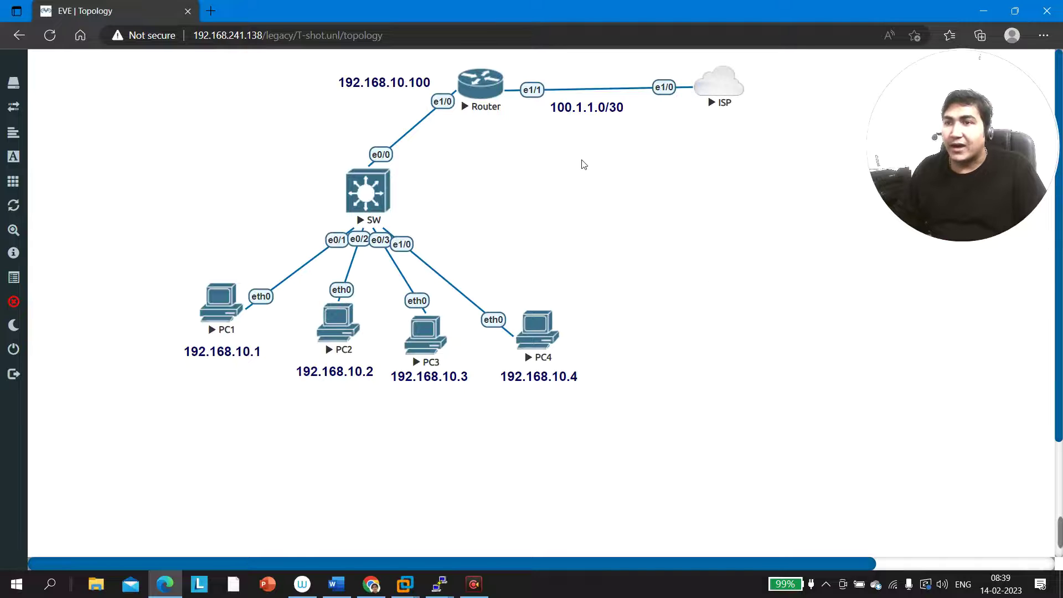
left_click_drag(446, 53, 531, 141)
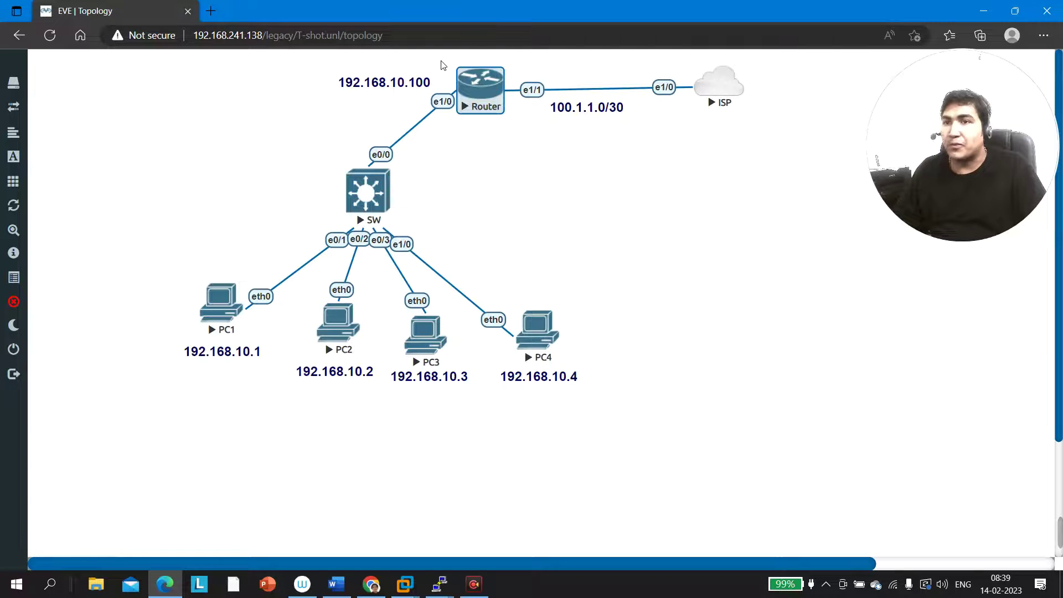
left_click(597, 213)
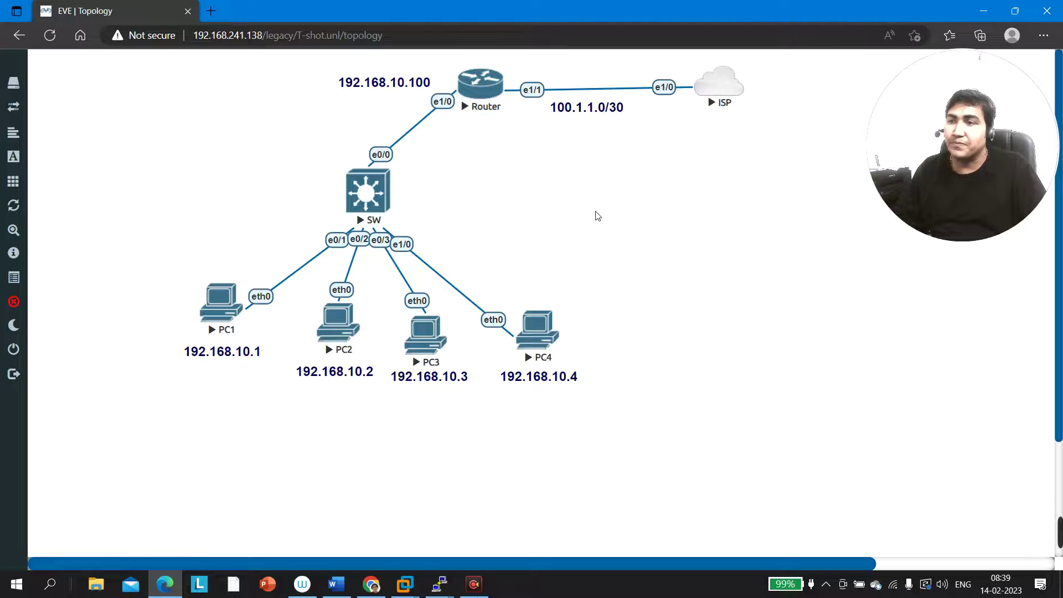
mouse_move(439, 585)
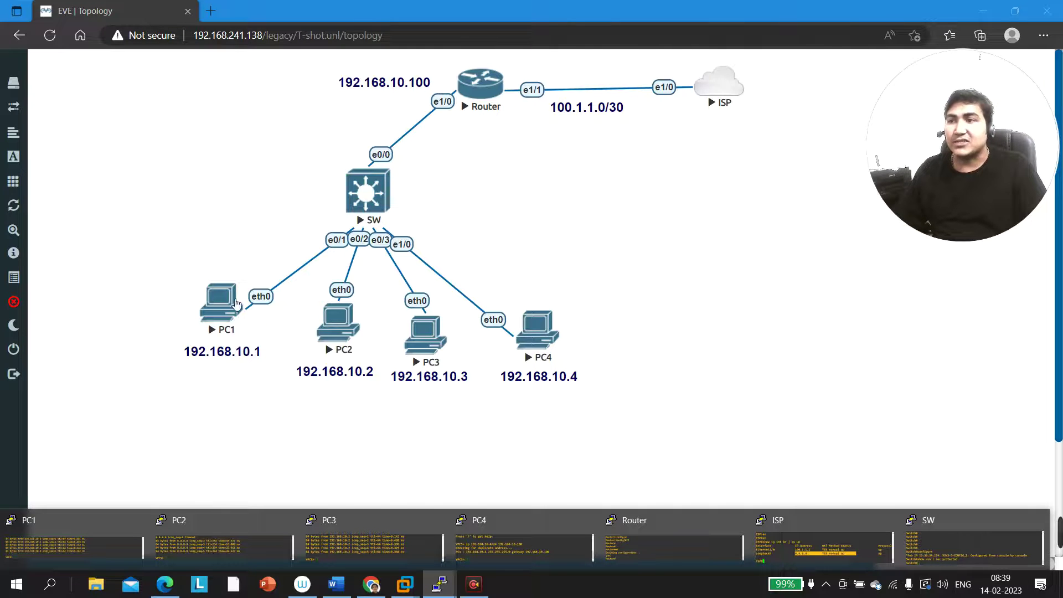
left_click_drag(167, 269, 631, 422)
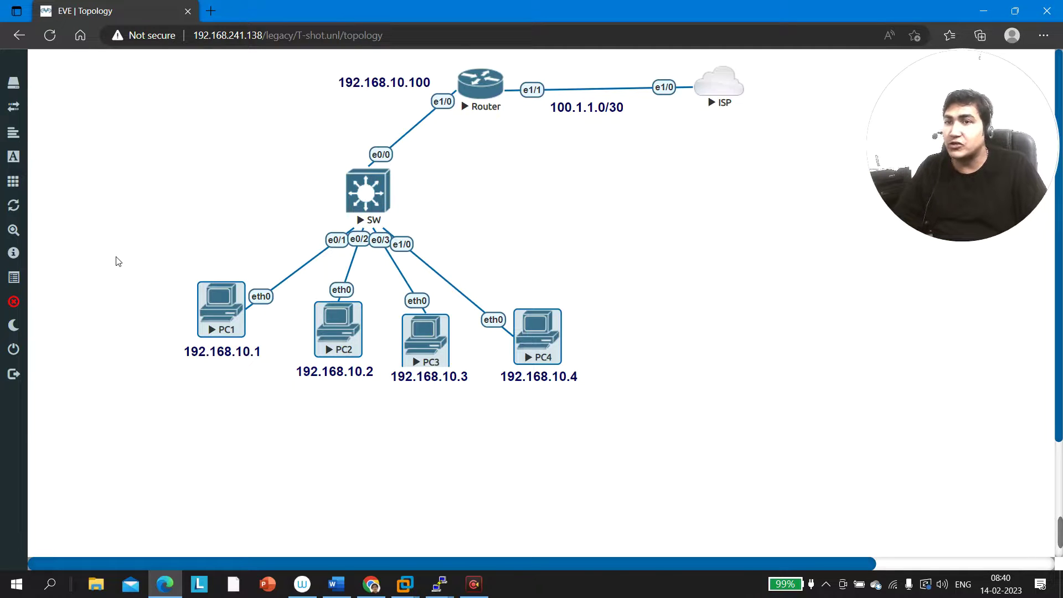
left_click_drag(277, 137, 426, 238)
left_click(508, 218)
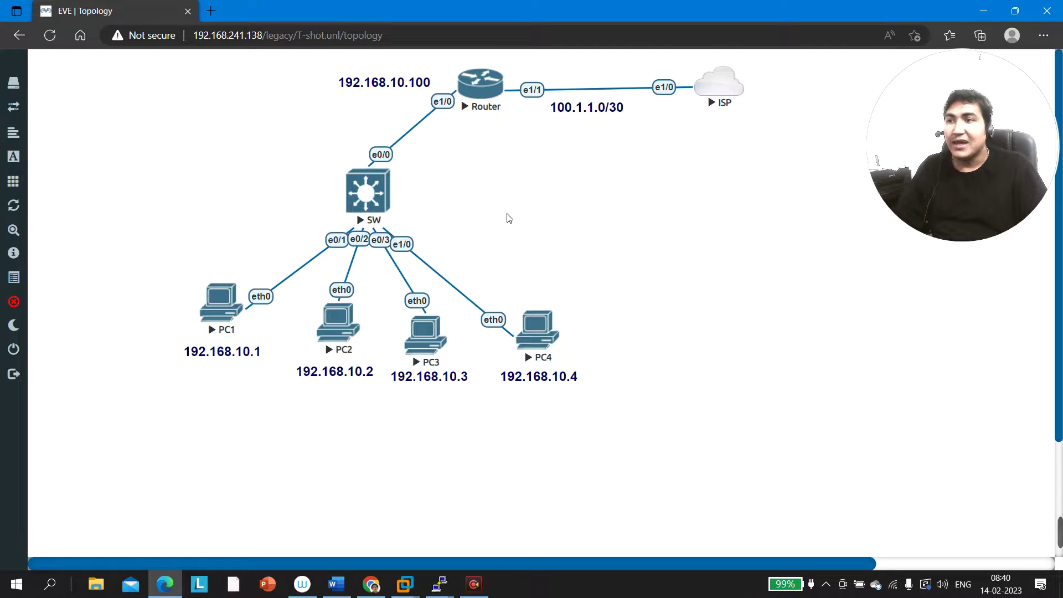